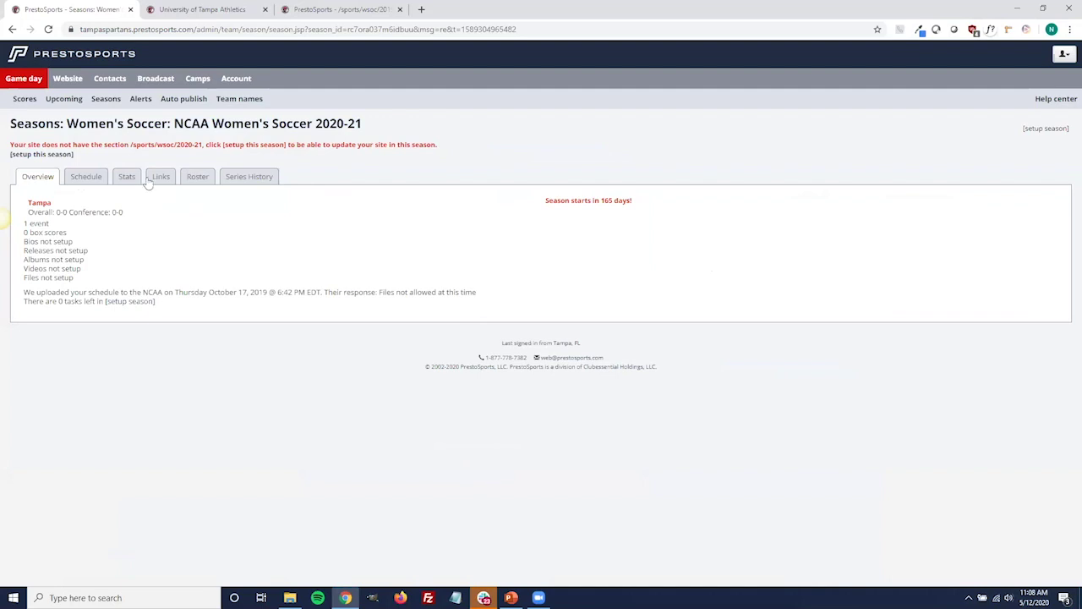
# In the season setup form, add all teams to the schedule, box score, teams, players and leaders pages.
pyautogui.click(71, 155)
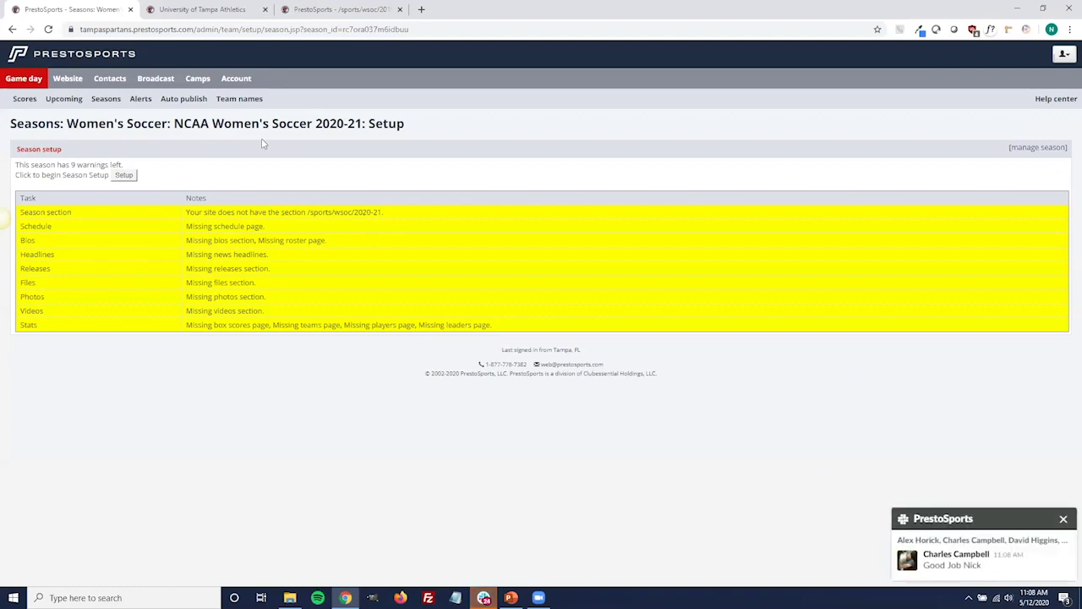
pyautogui.click(132, 176)
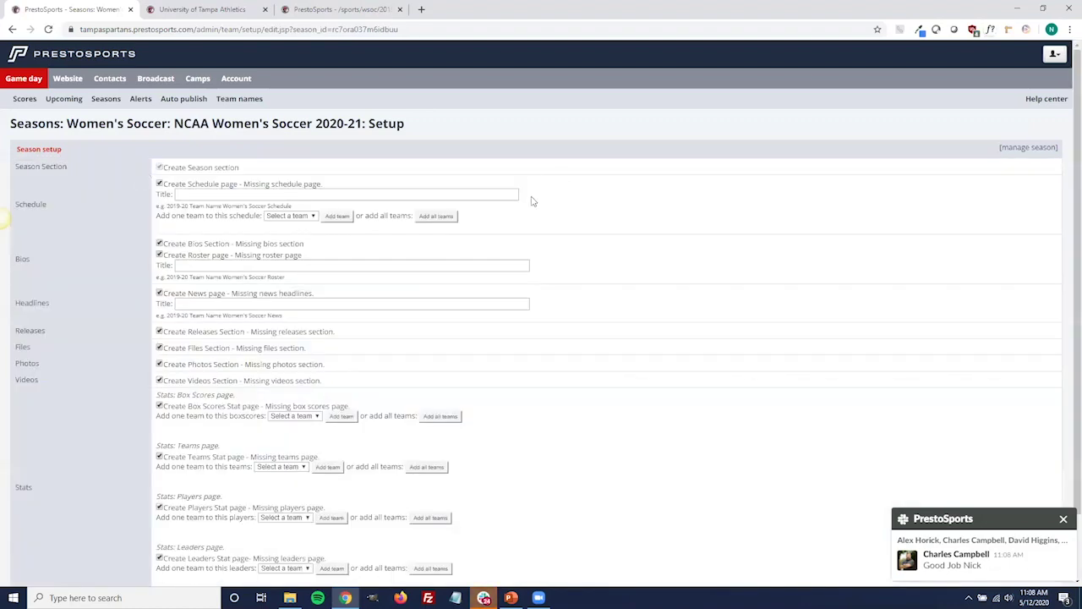
pyautogui.click(443, 218)
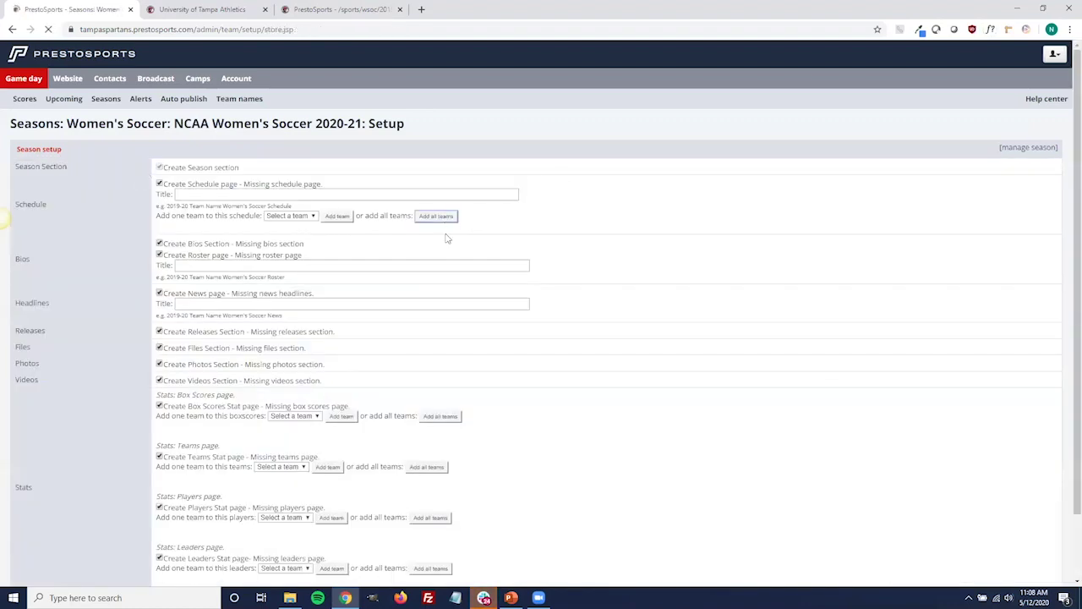
pyautogui.click(451, 436)
pyautogui.click(429, 502)
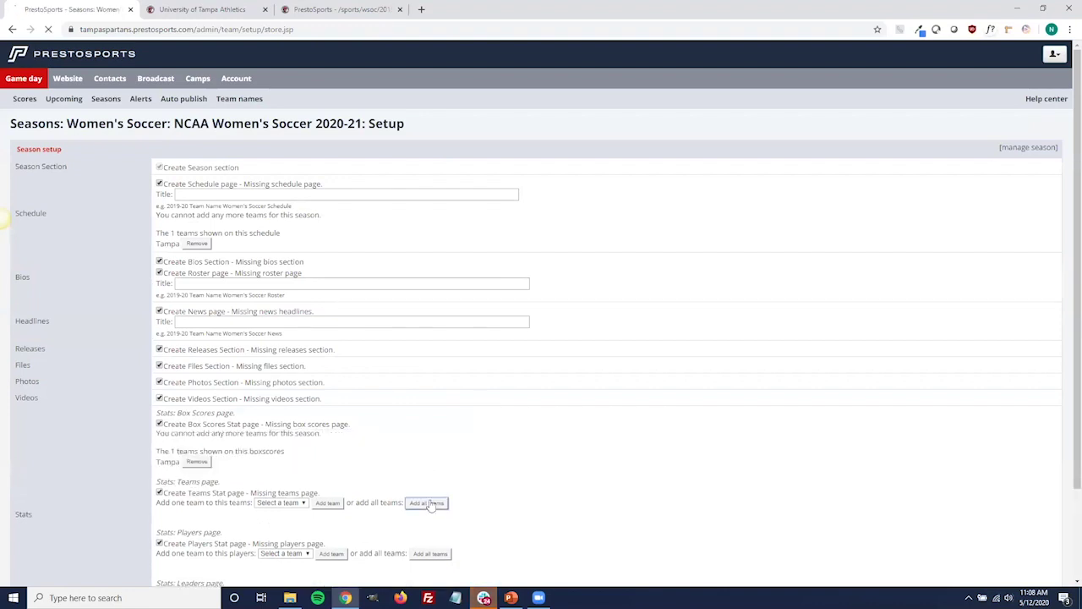
pyautogui.scroll(-2, 432, 500)
pyautogui.click(430, 459)
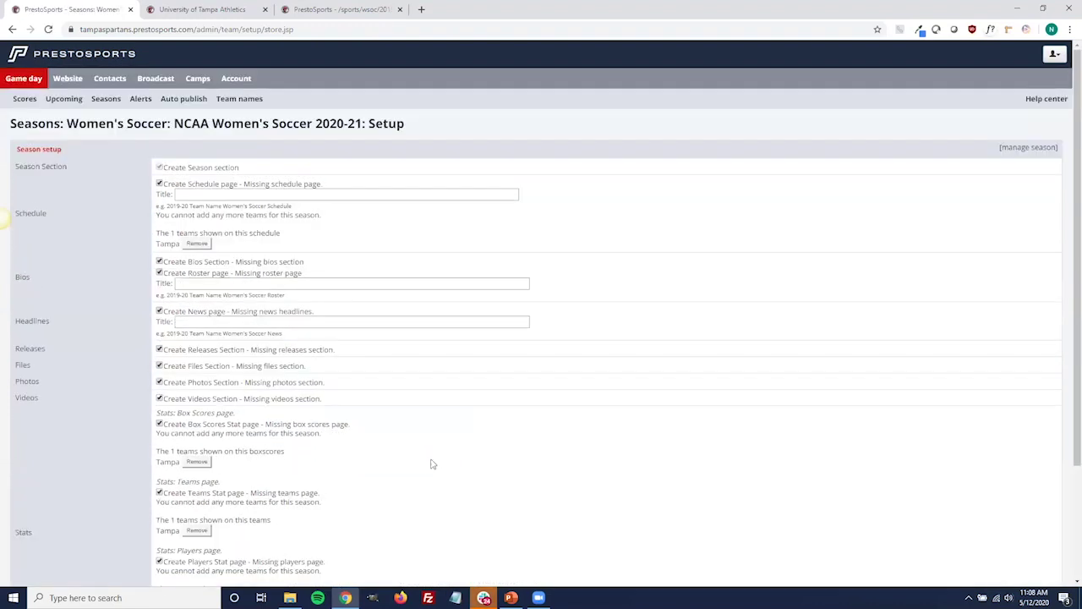
pyautogui.scroll(-3, 433, 462)
pyautogui.click(430, 495)
# Title the pages '2020-21 Women's Soccer Schedule', 'Roster' and 'News' respectively.
pyautogui.click(337, 193)
pyautogui.write('2020-21 Wome')
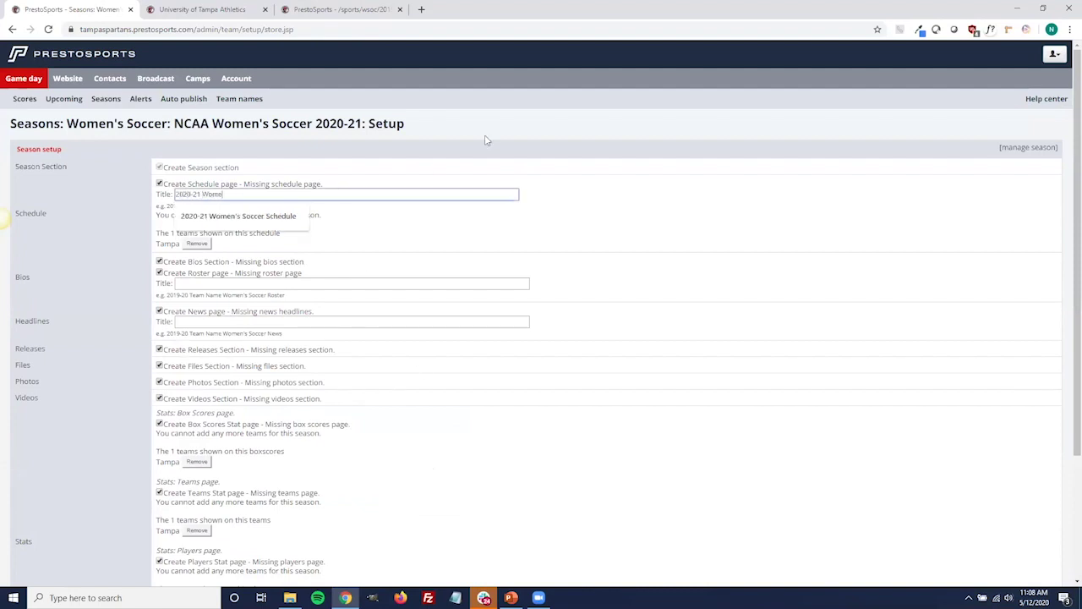
pyautogui.write("n's Soccer Schedule")
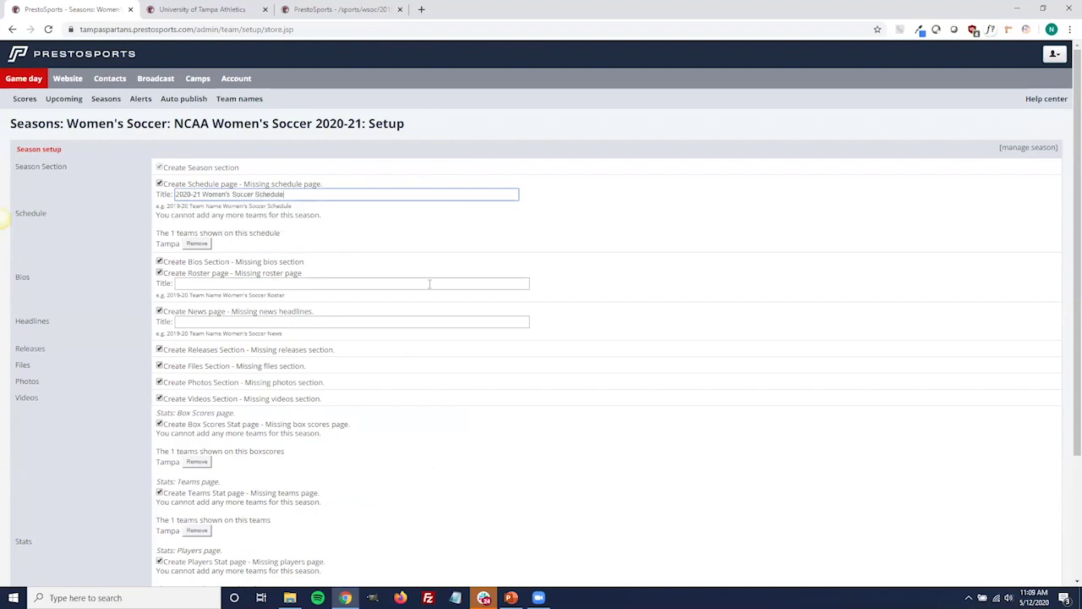
pyautogui.click(430, 284)
pyautogui.write("2020-21 Women's Soccer Rsoter")
pyautogui.press('BackSpace')
pyautogui.press('BackSpace')
pyautogui.press('BackSpace')
pyautogui.write('oster')
pyautogui.press('Tab')
pyautogui.write('2020')
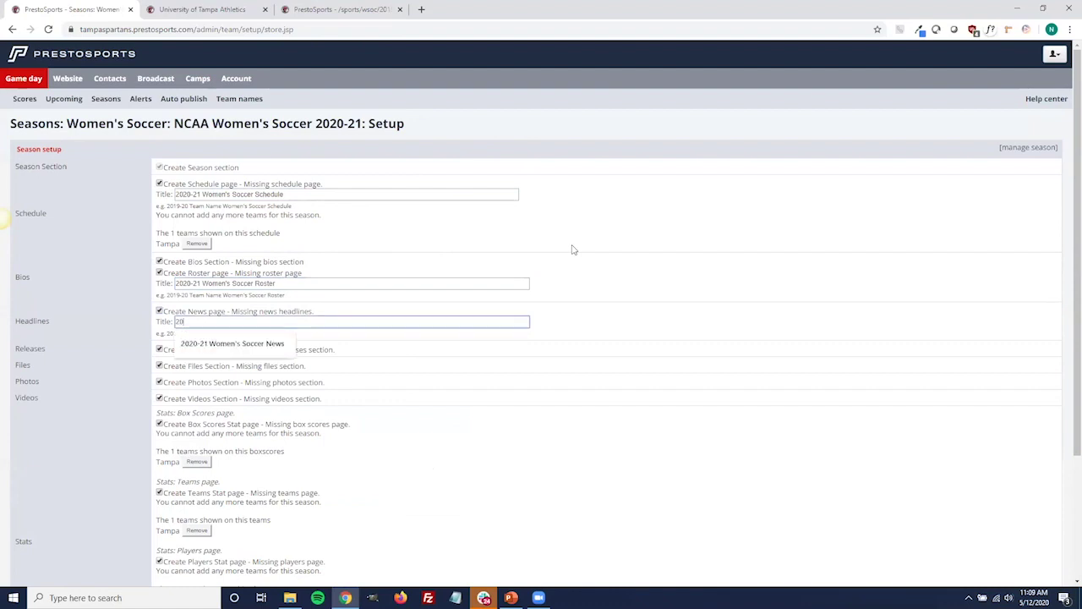
pyautogui.write("-21 Women's Soccer News")
pyautogui.click(594, 324)
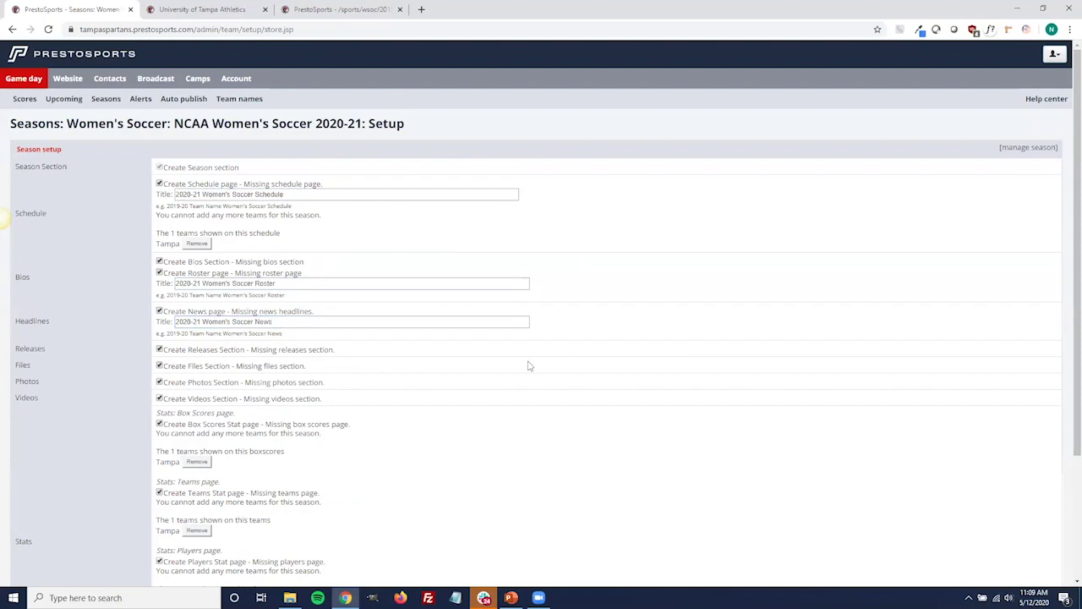
pyautogui.scroll(-1, 80, 372)
pyautogui.scroll(-3, 78, 371)
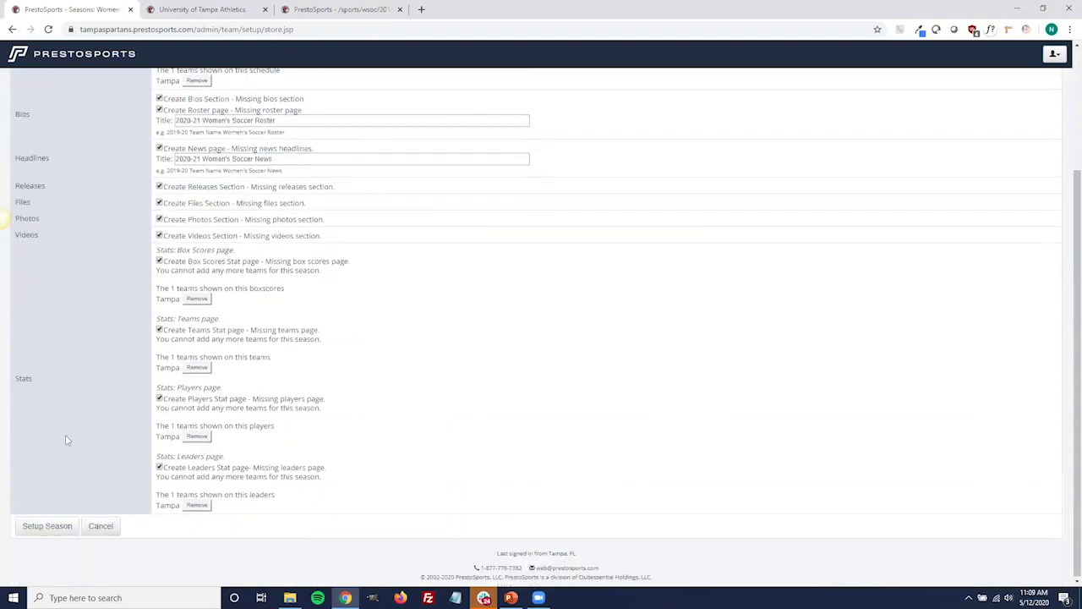
# Save the season setup and view its schedule showing the 10/24/2020 Rollins game.
pyautogui.click(53, 525)
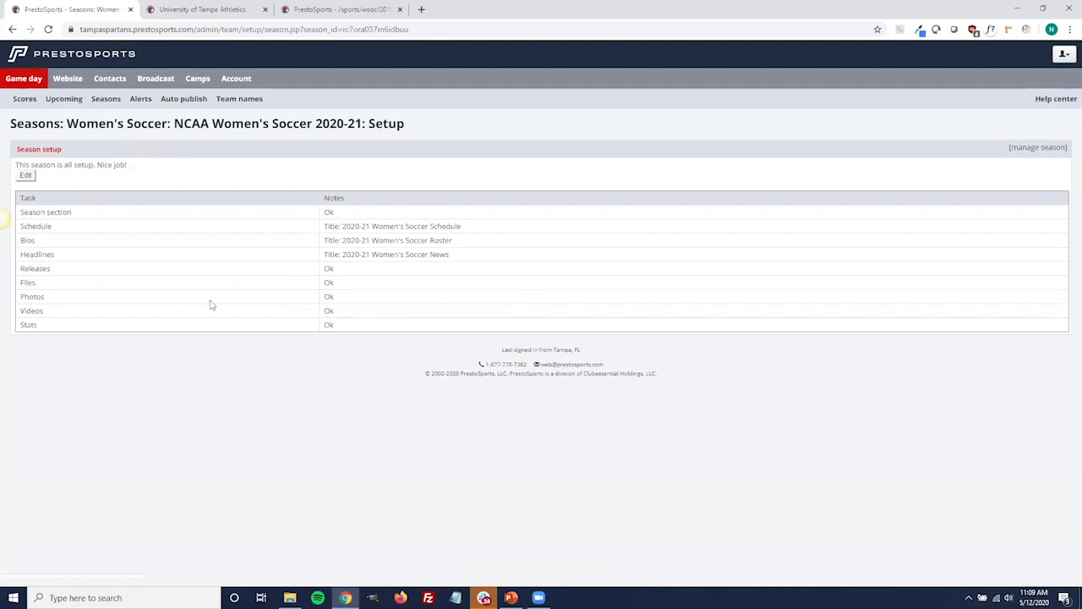
pyautogui.click(269, 124)
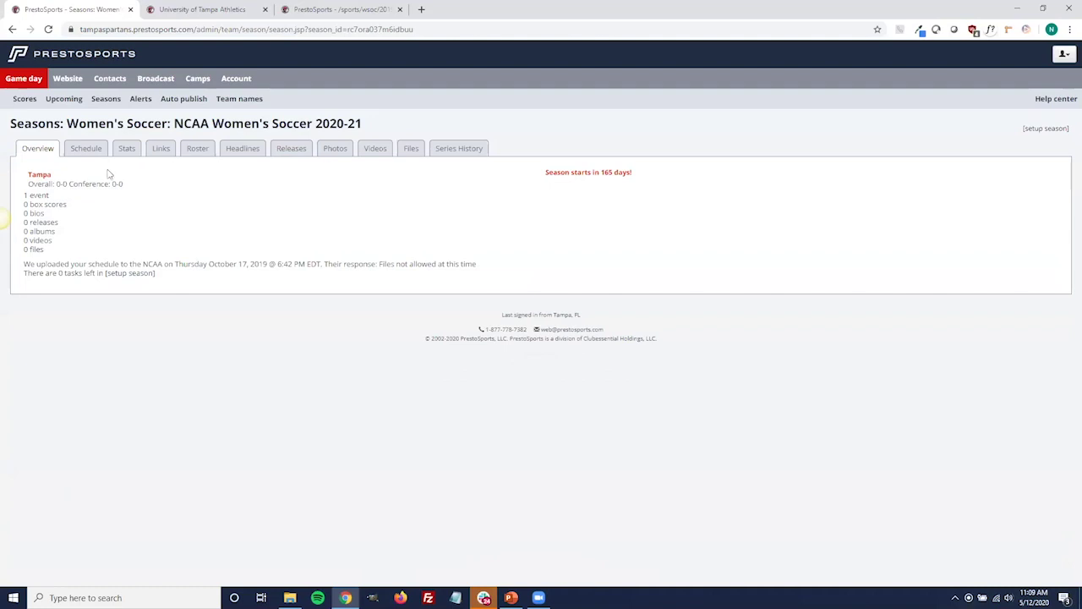
pyautogui.click(87, 149)
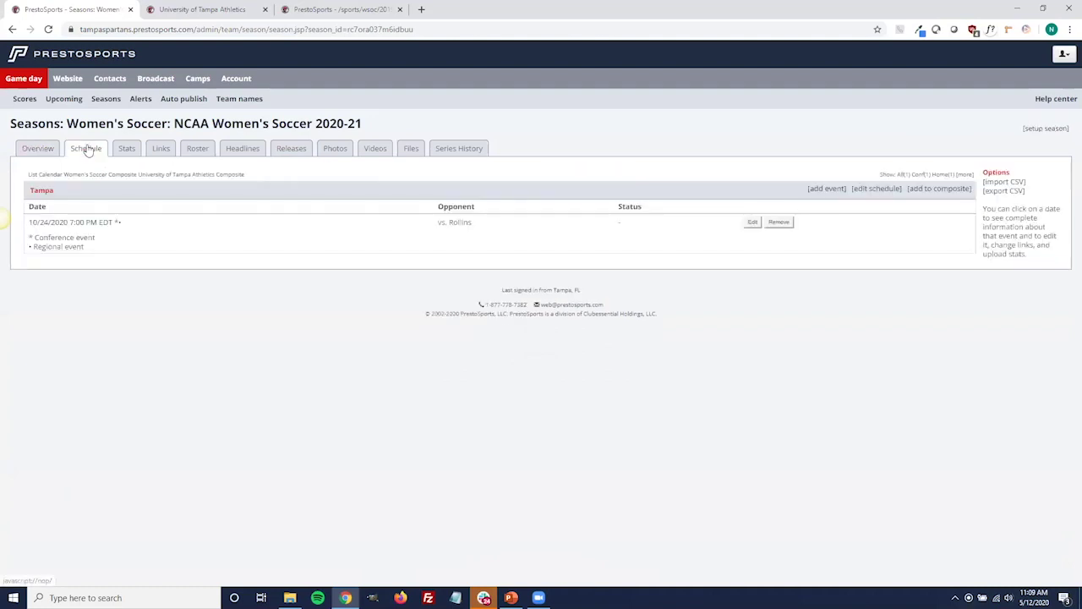
# Add a new event dated 05/12/2020 with Tampa as visitor and Harvard as home.
pyautogui.click(827, 193)
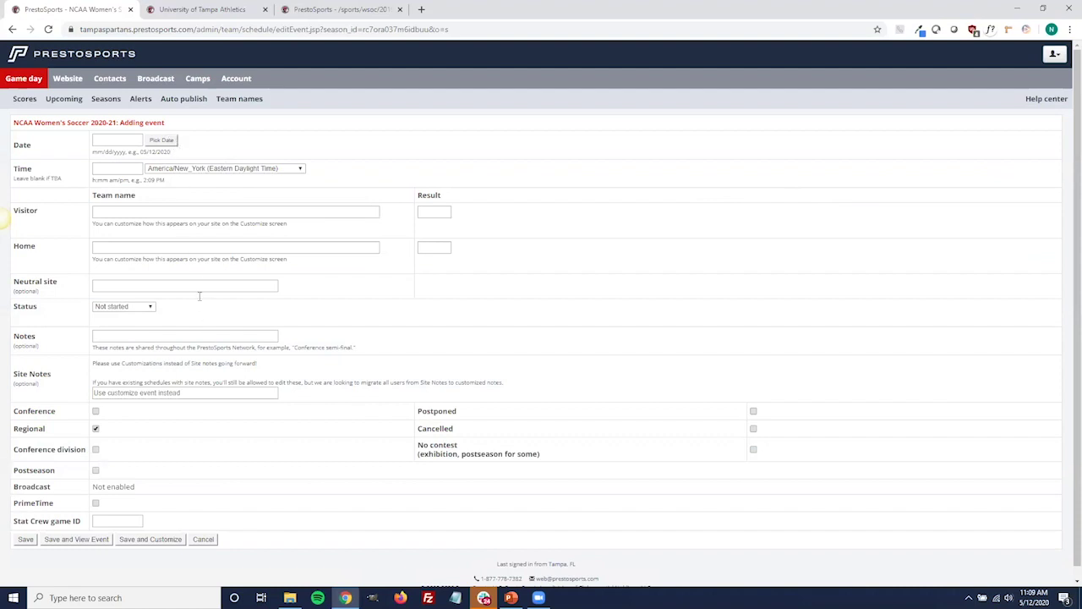
pyautogui.click(161, 141)
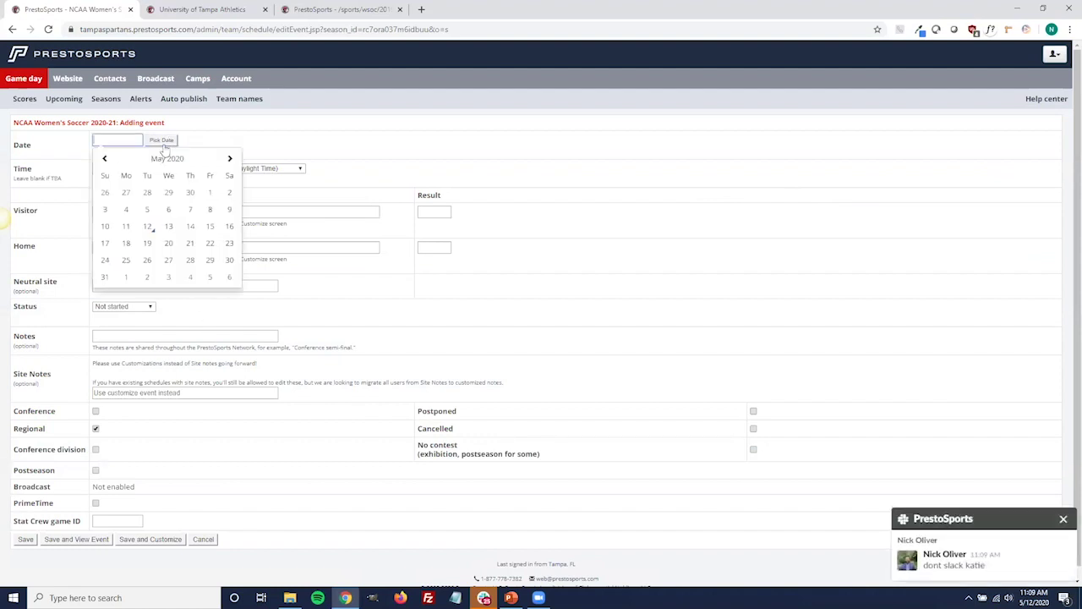
pyautogui.click(148, 227)
pyautogui.click(242, 212)
pyautogui.write('tmapa')
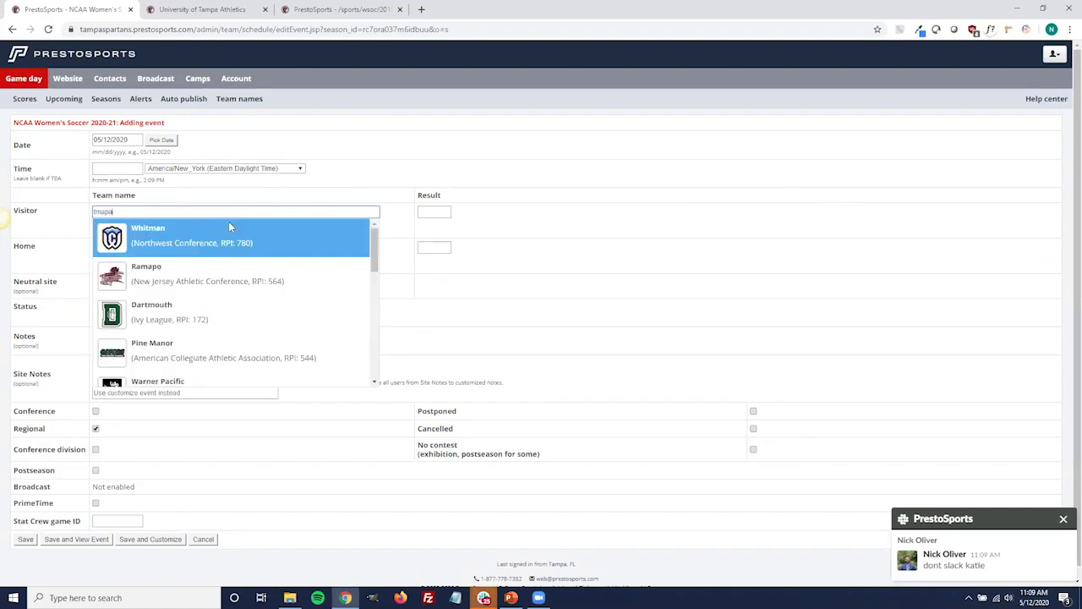
pyautogui.press('BackSpace')
pyautogui.press('BackSpace')
pyautogui.press('BackSpace')
pyautogui.press('BackSpace')
pyautogui.press('BackSpace')
pyautogui.write('tampa')
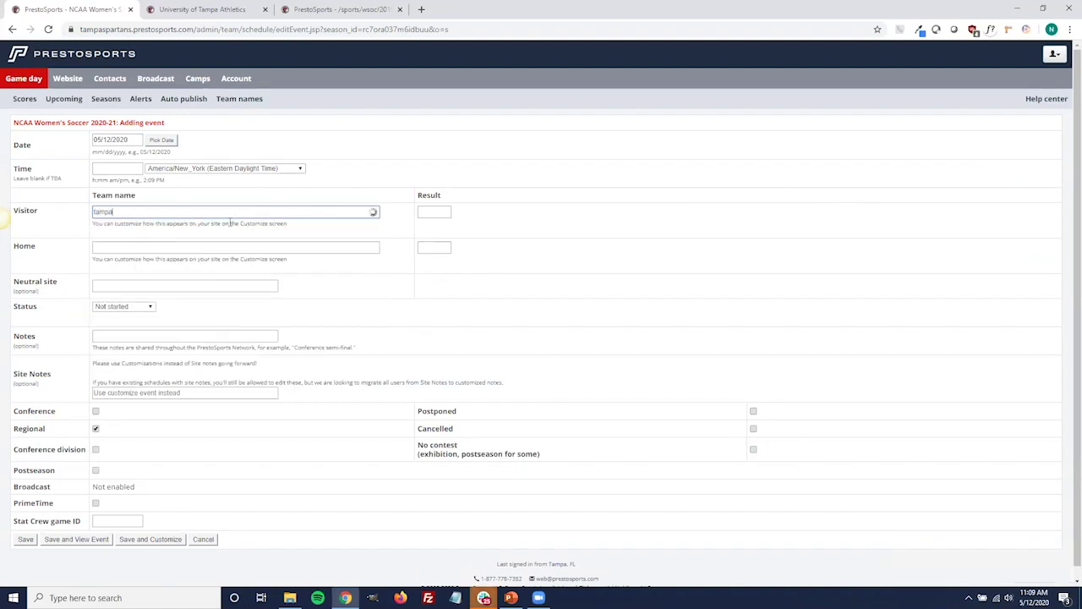
pyautogui.click(217, 243)
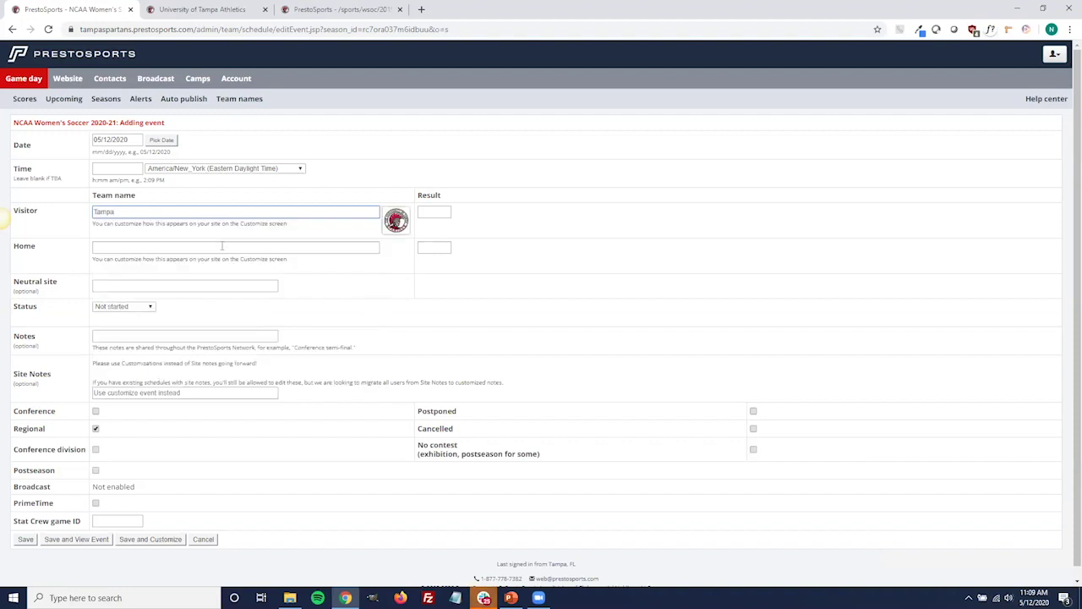
pyautogui.click(303, 250)
pyautogui.write('harvard')
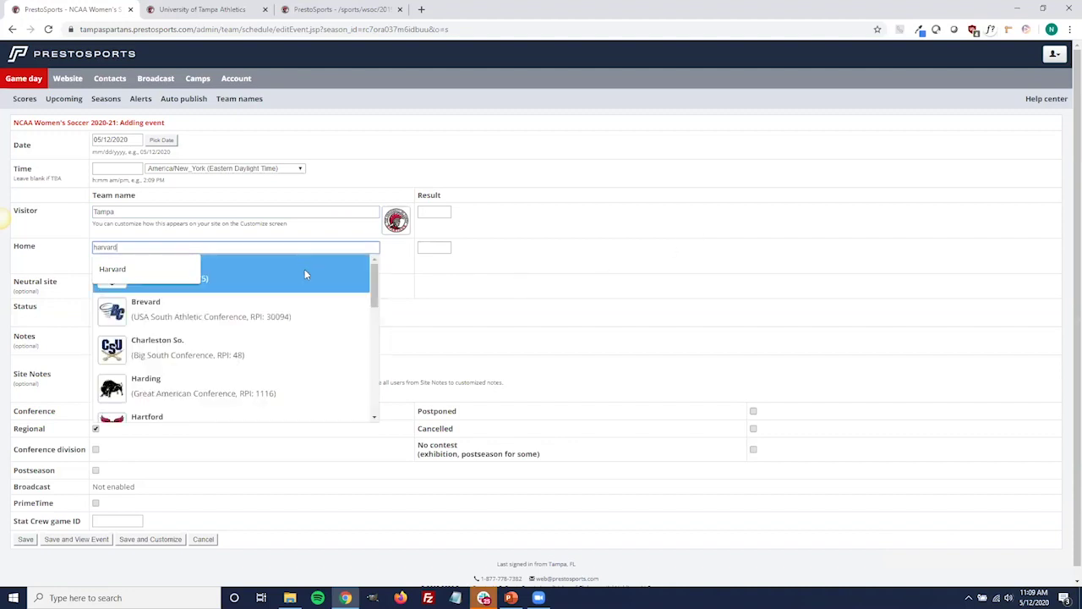
pyautogui.click(305, 269)
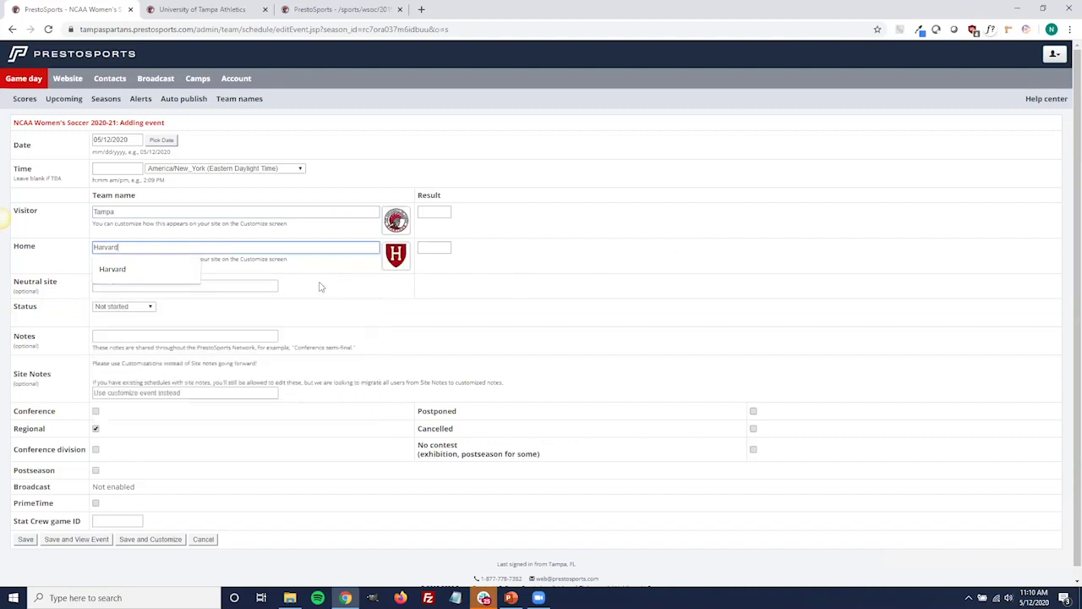
pyautogui.click(463, 313)
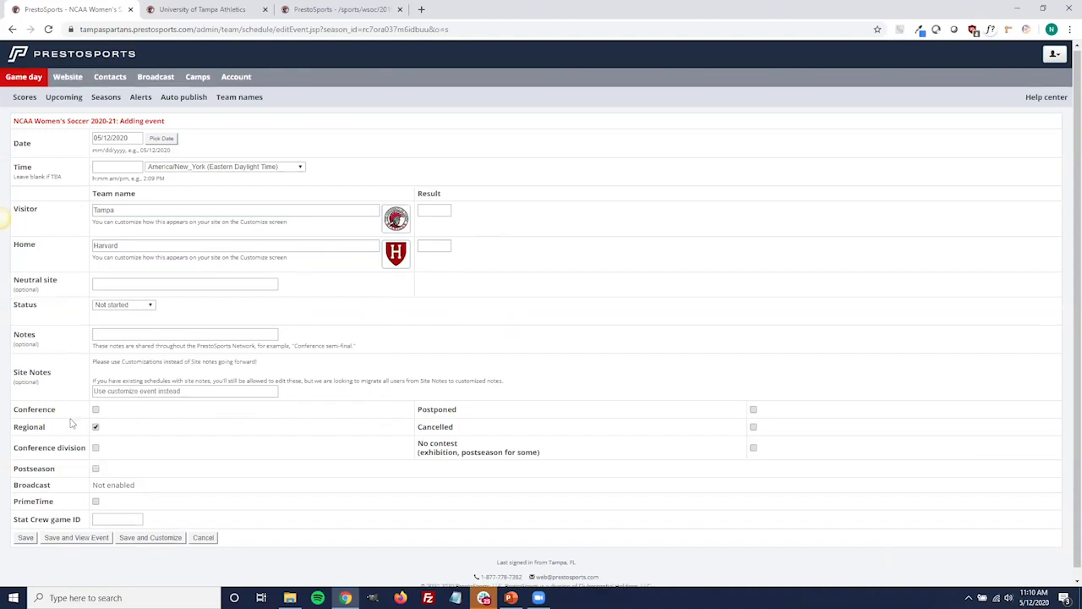
# Mark the Tampa at Harvard game as a PrimeTime event.
pyautogui.scroll(-1, 81, 418)
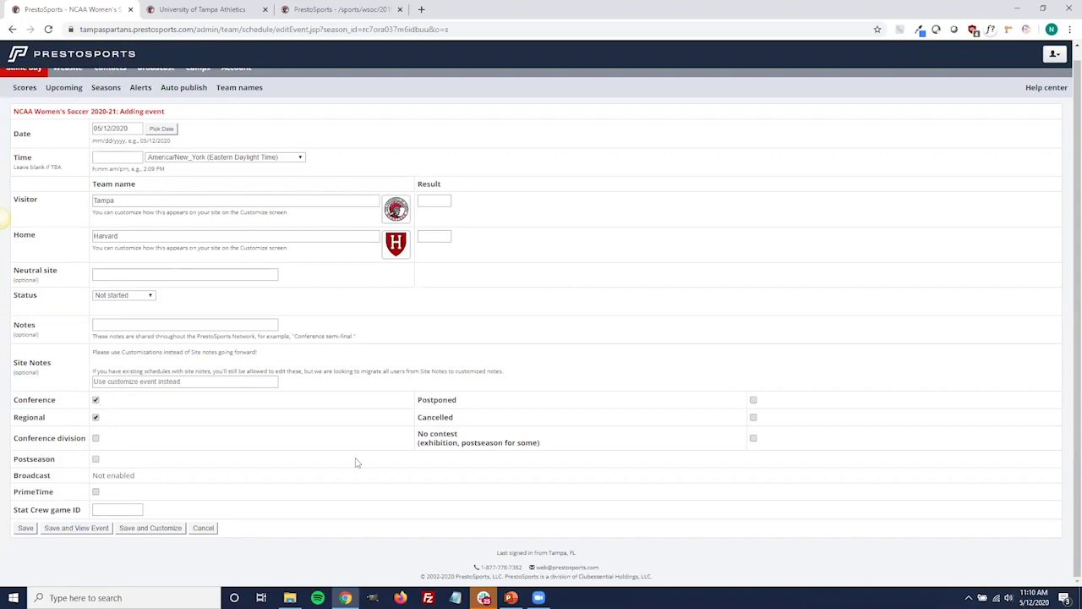
pyautogui.click(97, 494)
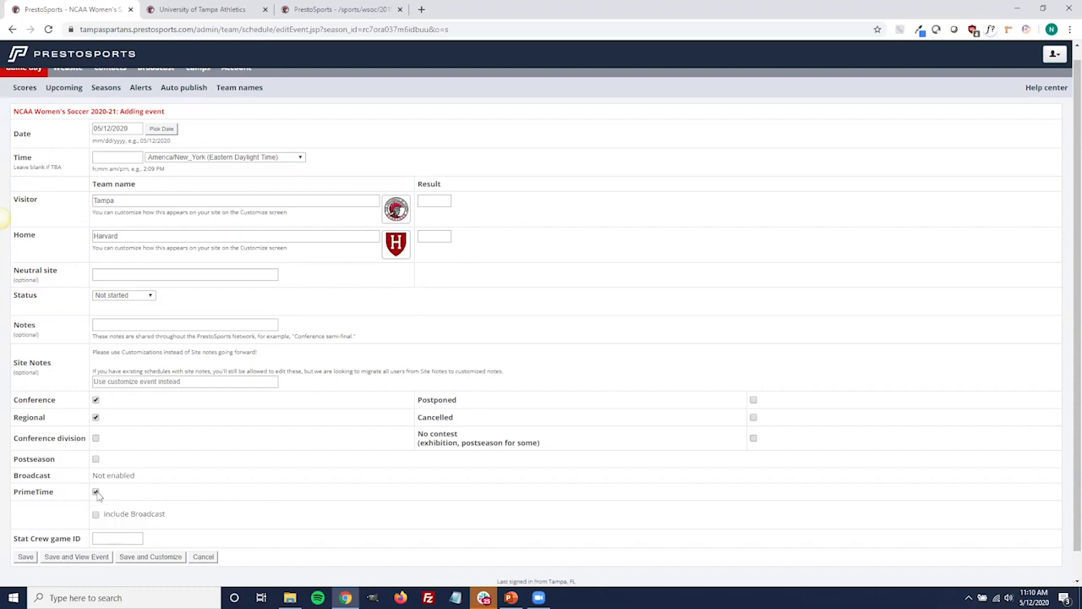
pyautogui.scroll(-1, 338, 442)
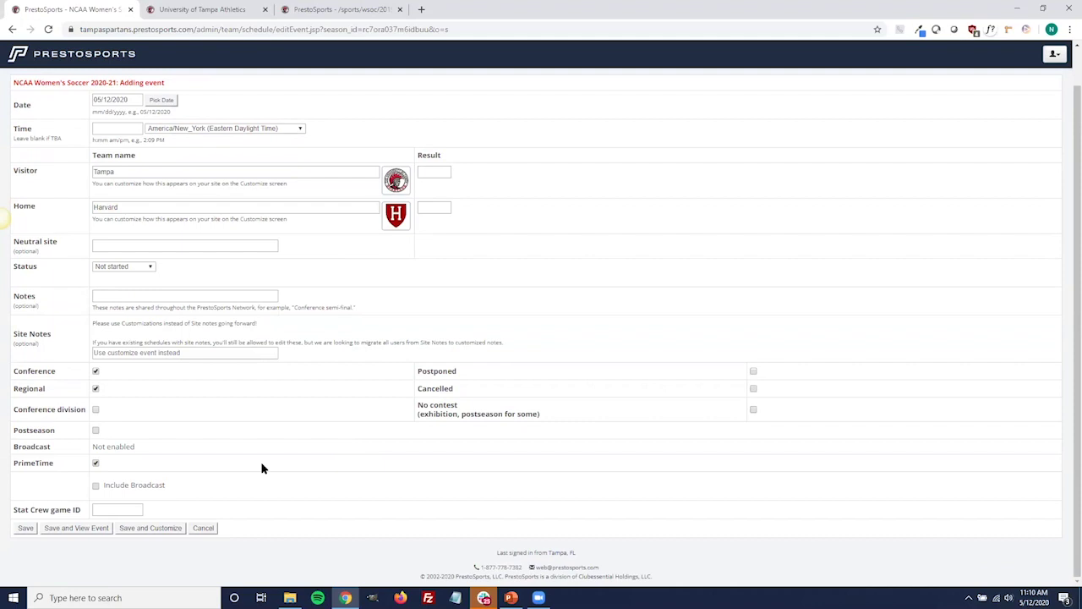
# Fix the game date to July 1, 2020 and save the Harvard game.
pyautogui.click(25, 528)
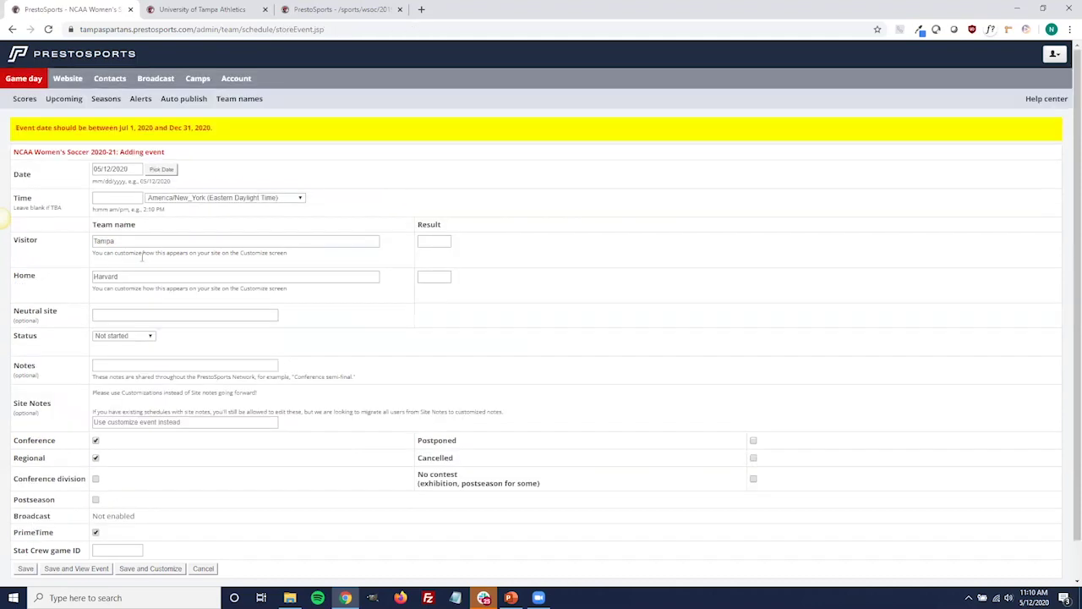
pyautogui.click(160, 169)
pyautogui.click(227, 188)
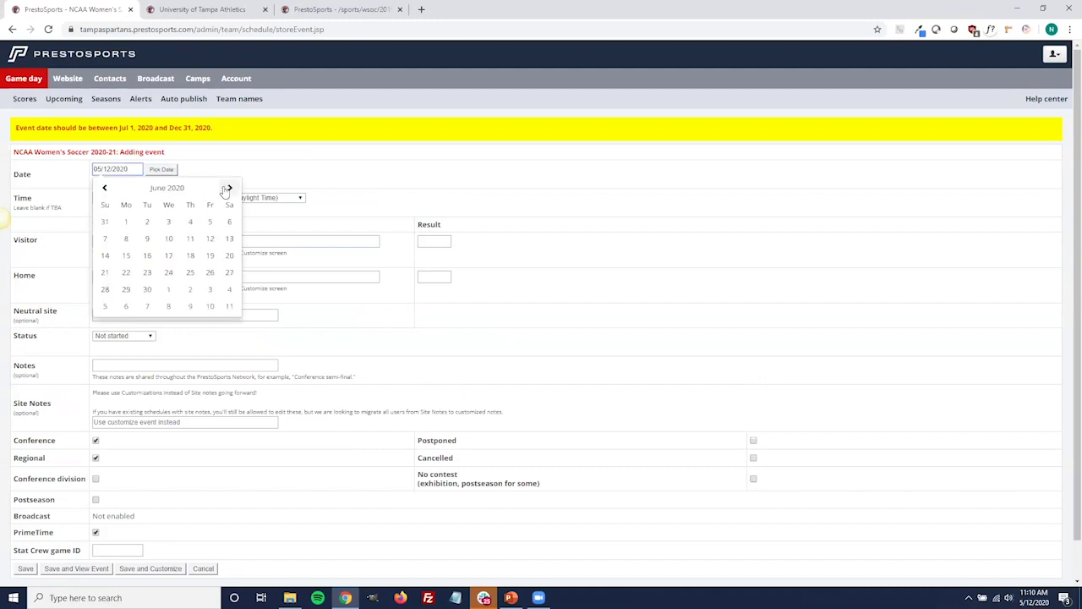
pyautogui.click(227, 187)
pyautogui.click(167, 223)
pyautogui.scroll(-1, 46, 406)
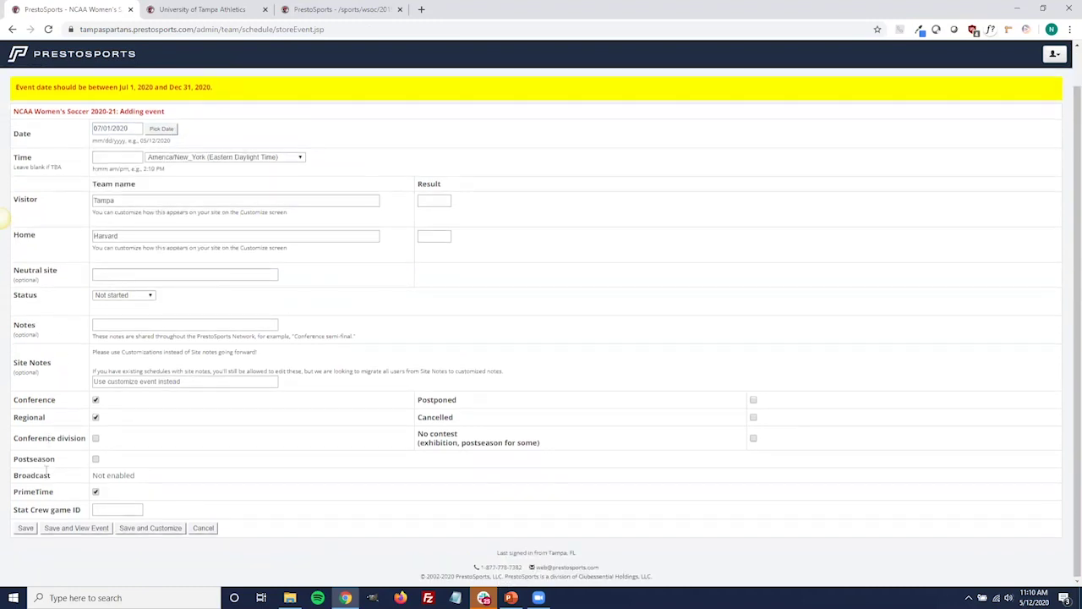
pyautogui.click(24, 528)
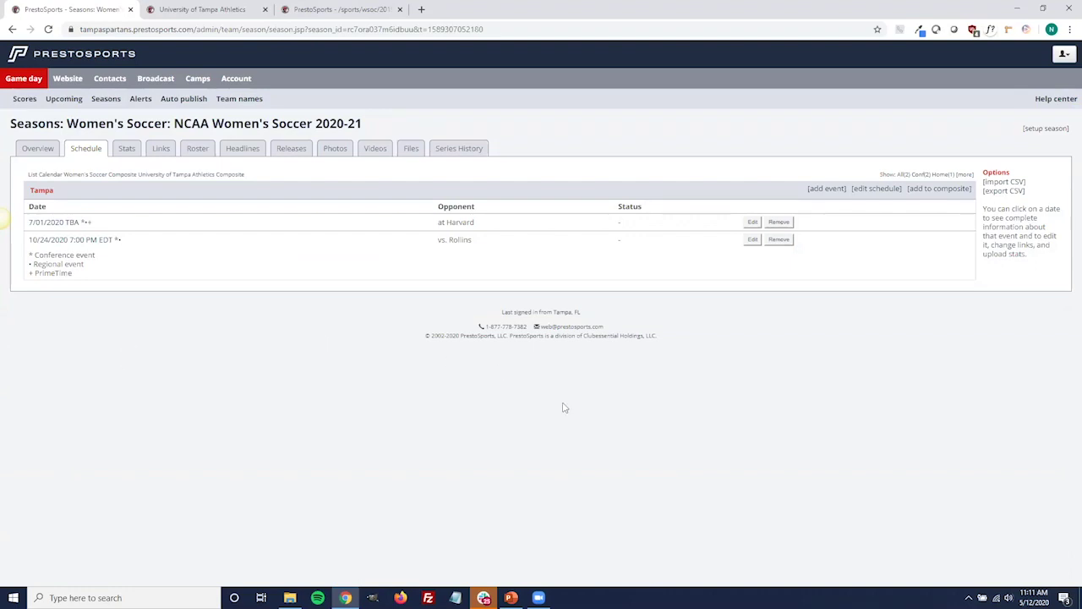
pyautogui.click(883, 193)
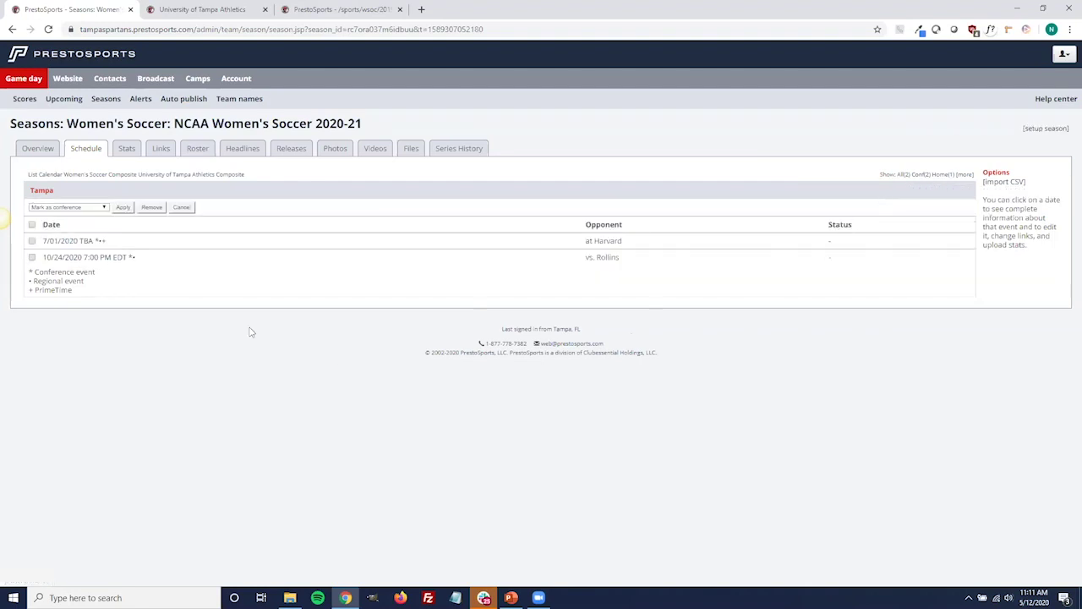
pyautogui.click(32, 225)
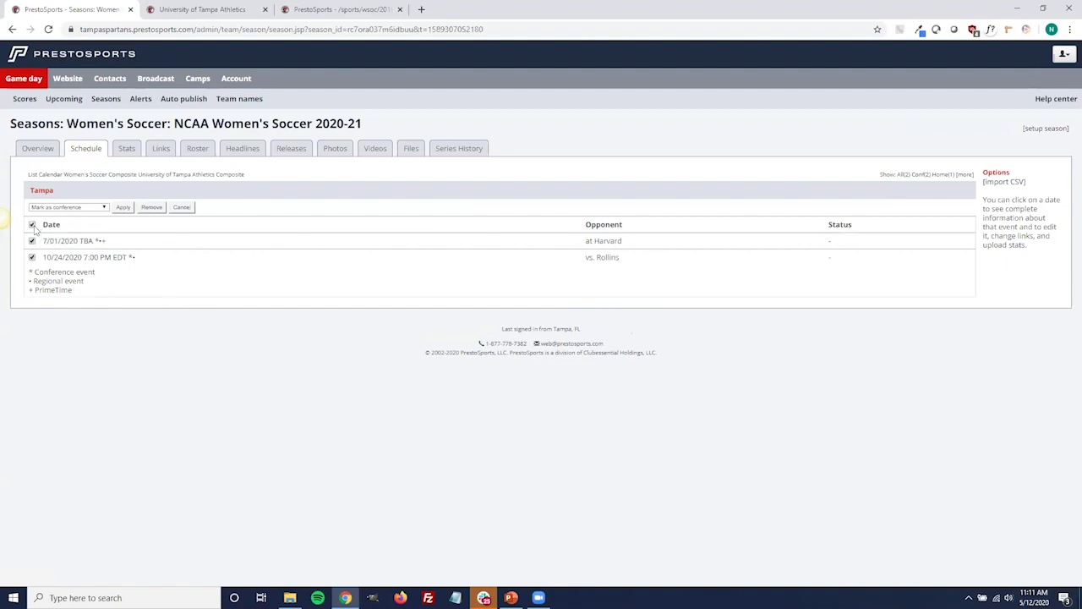
pyautogui.click(100, 208)
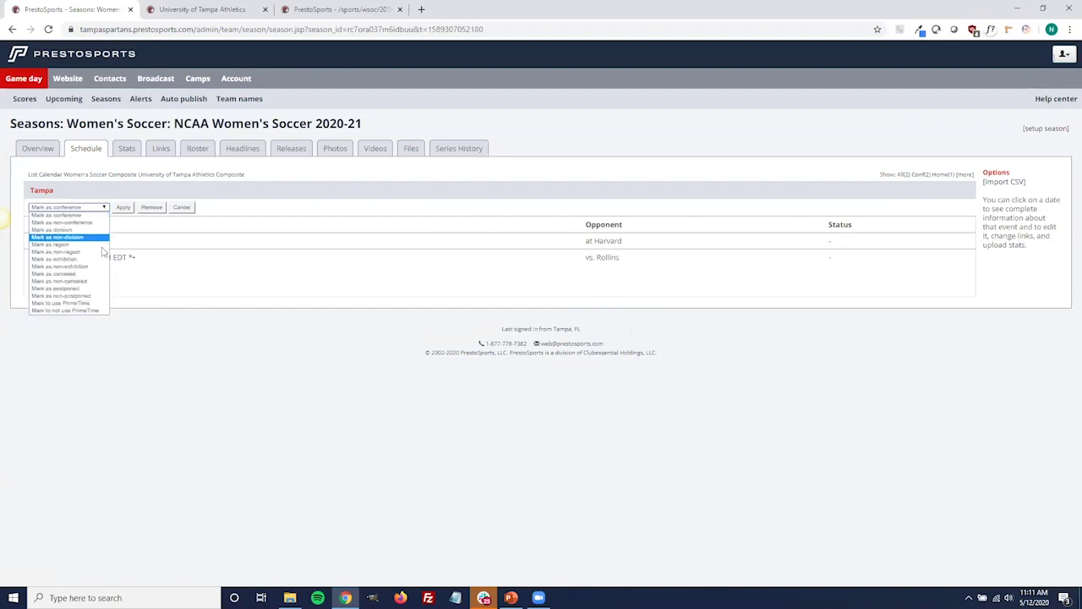
pyautogui.click(98, 305)
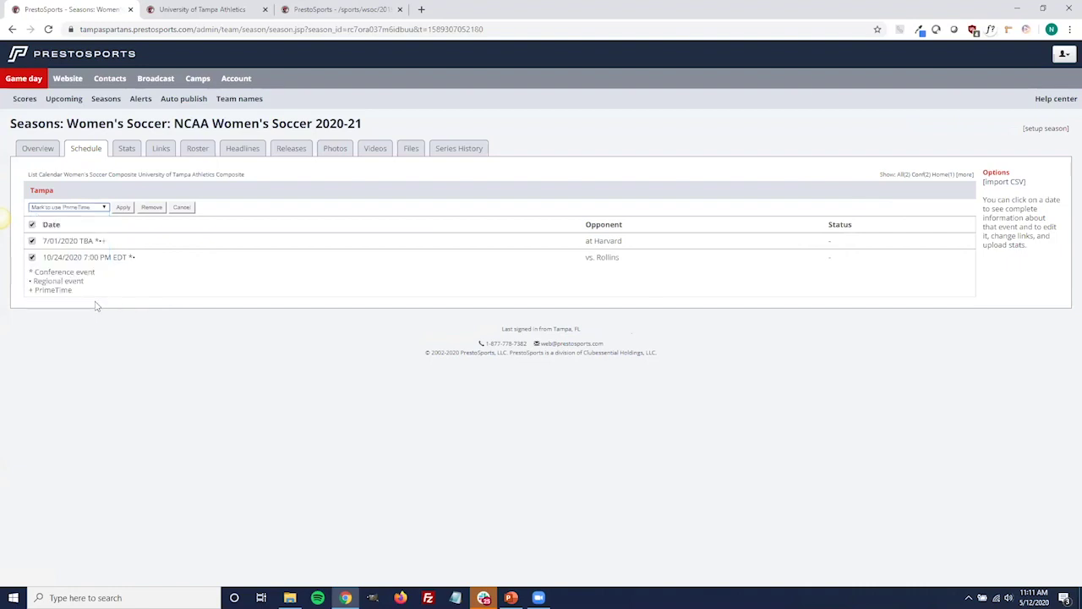
pyautogui.click(105, 208)
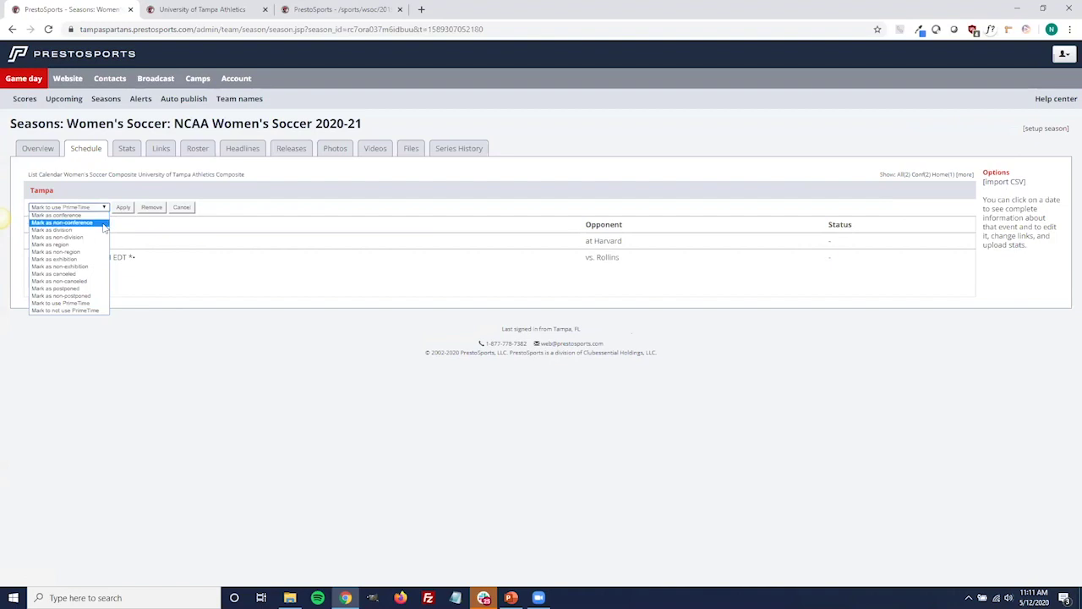
pyautogui.click(108, 275)
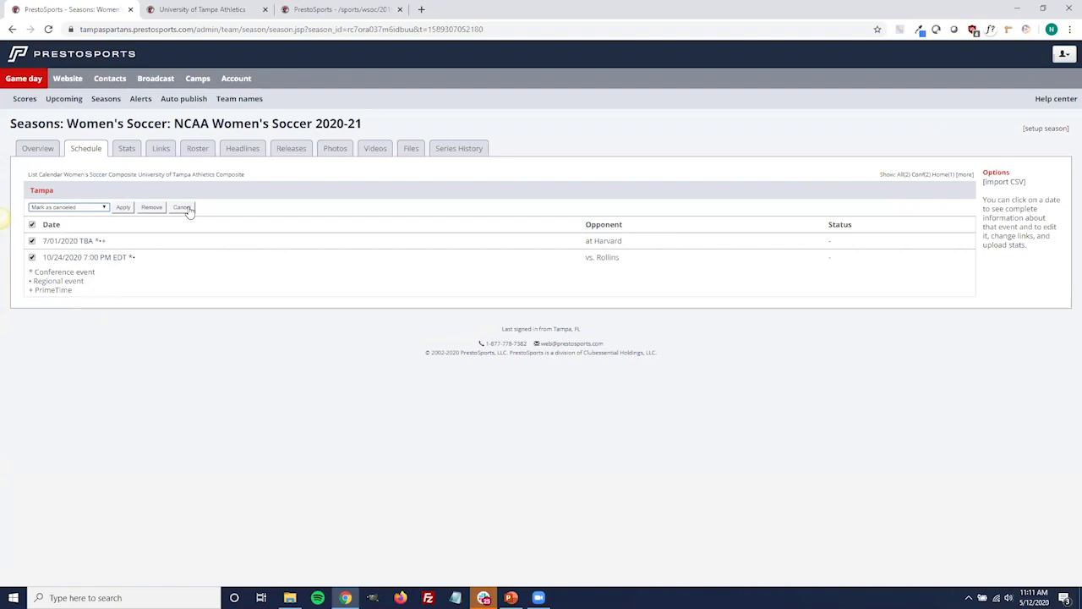
pyautogui.click(183, 208)
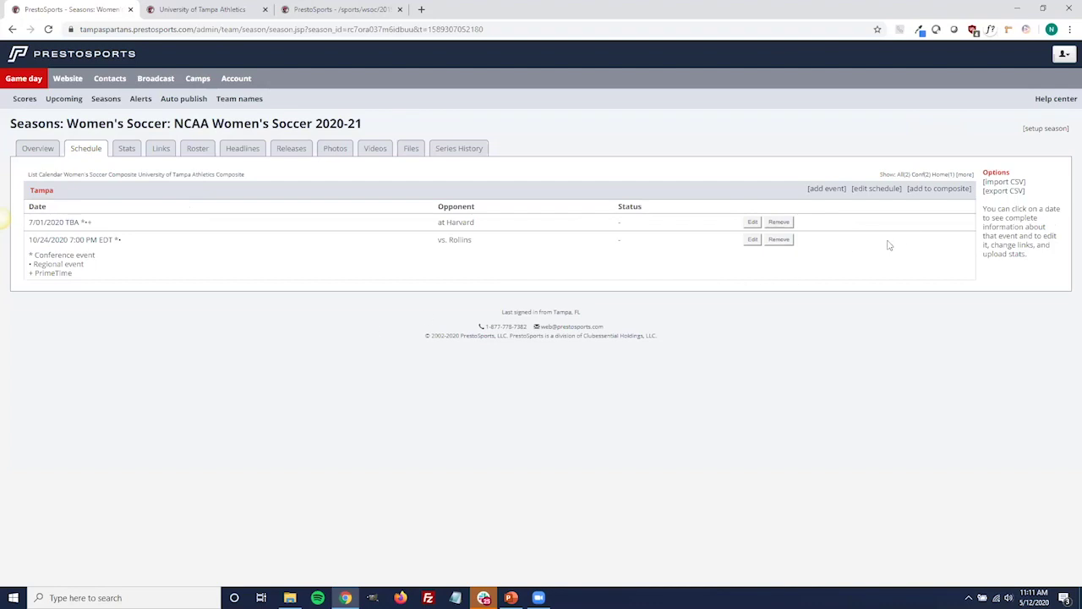
# Add the schedule to the Women's Soccer and University of Tampa Athletics composites.
pyautogui.click(952, 194)
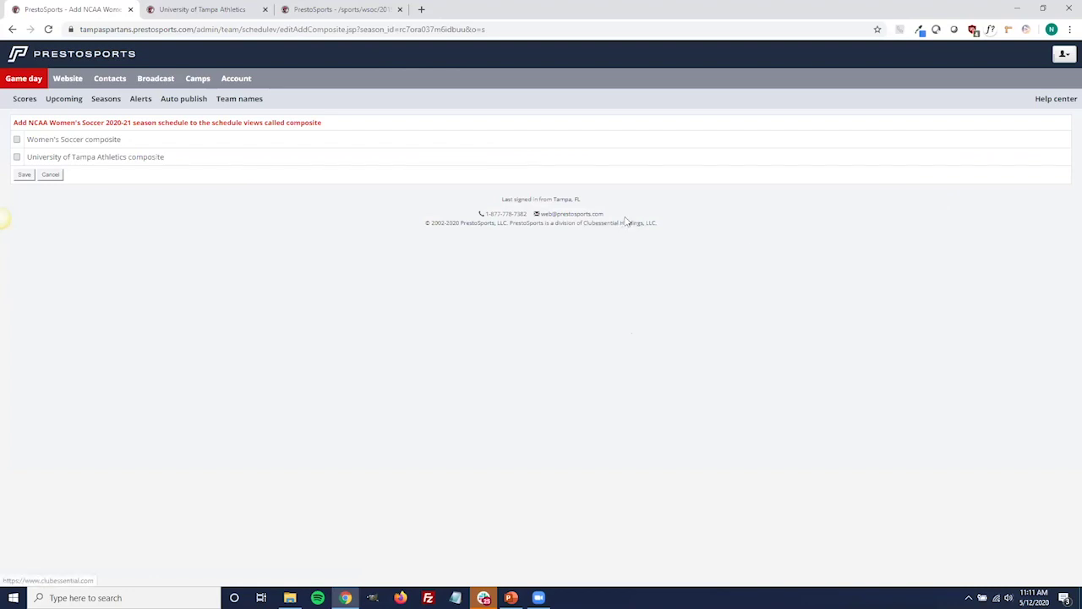
pyautogui.click(17, 140)
pyautogui.click(17, 158)
pyautogui.click(52, 175)
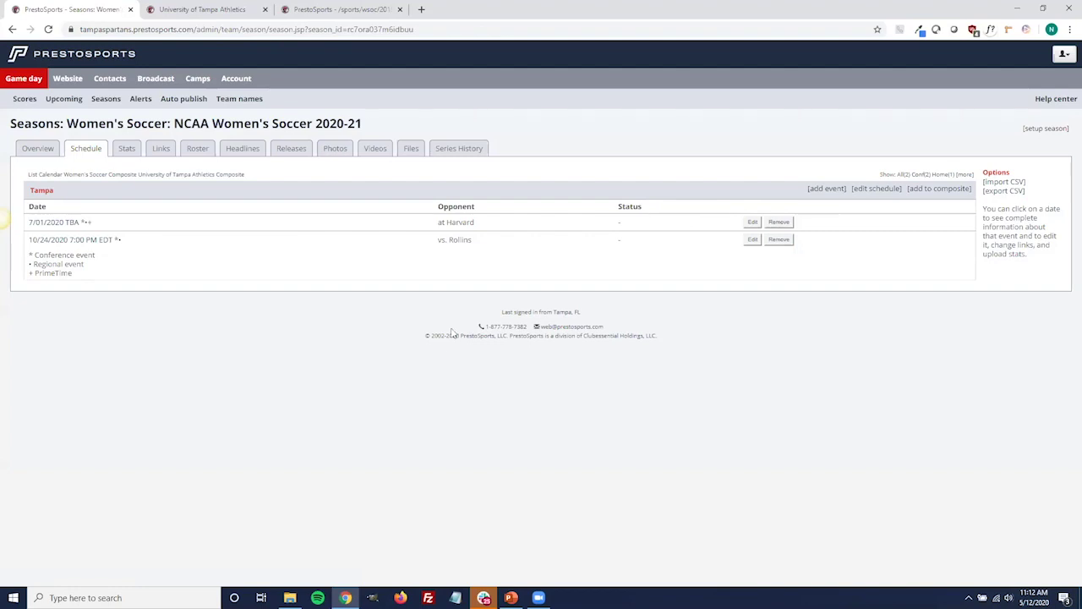
# On the roster, enable the Hometown, High School and Height fields and save the settings.
pyautogui.click(199, 150)
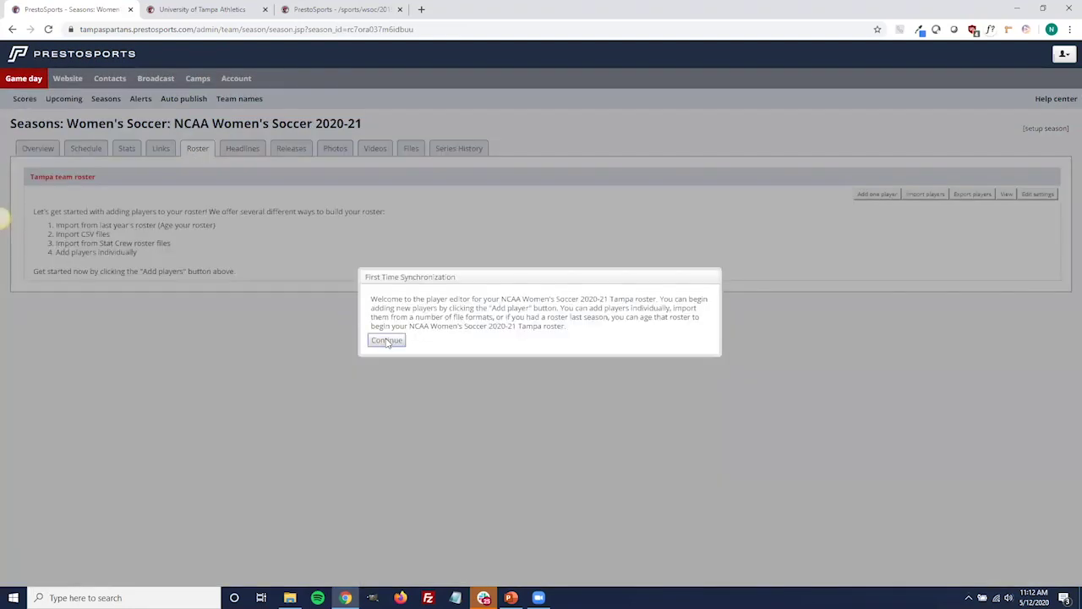
pyautogui.click(386, 341)
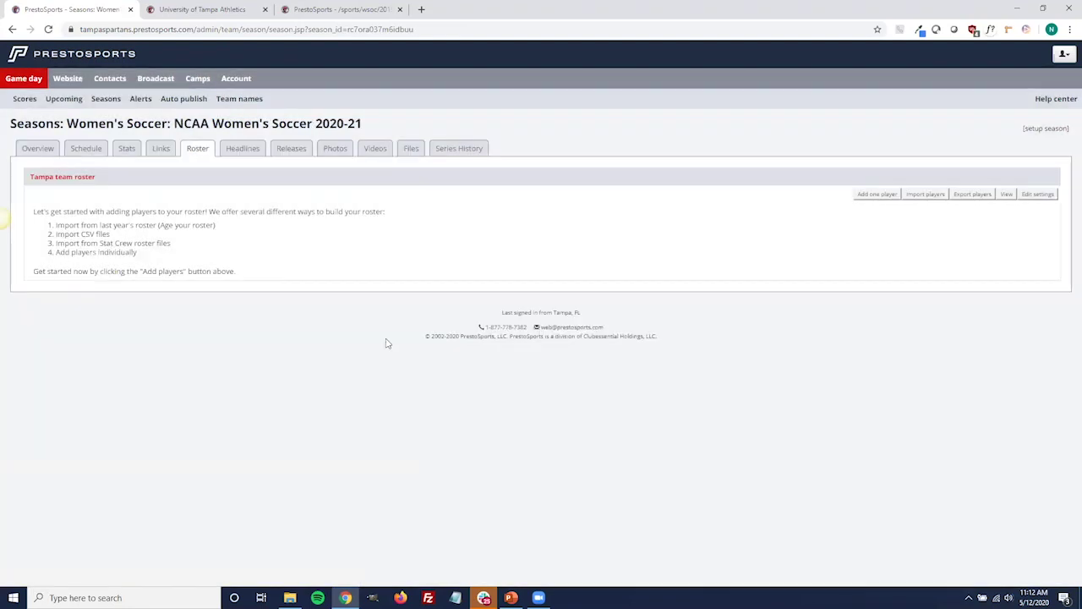
pyautogui.click(1040, 200)
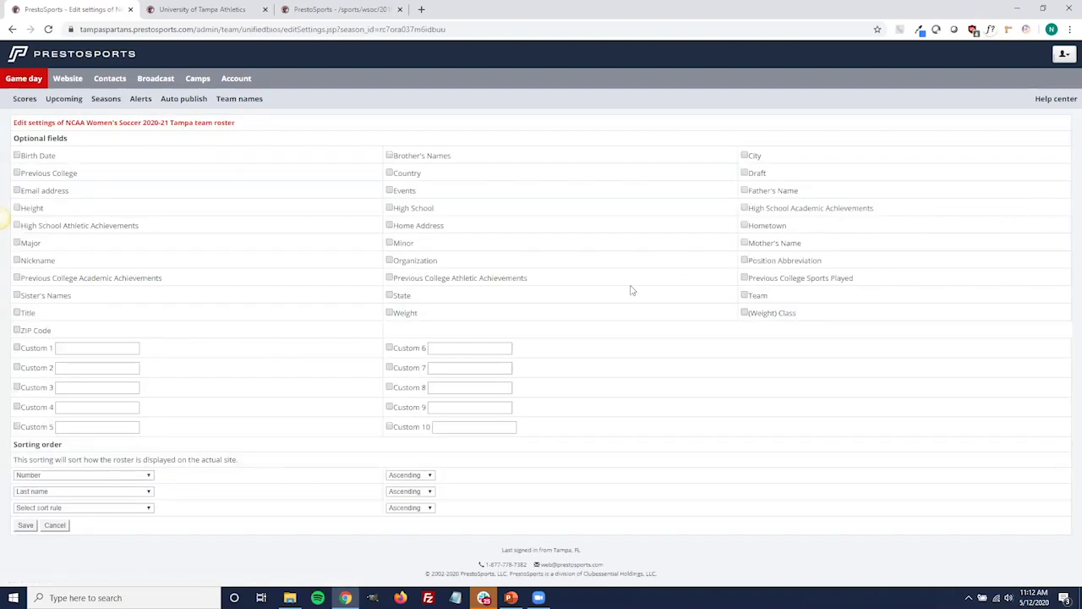
pyautogui.click(744, 225)
pyautogui.click(390, 210)
pyautogui.click(17, 207)
pyautogui.click(26, 526)
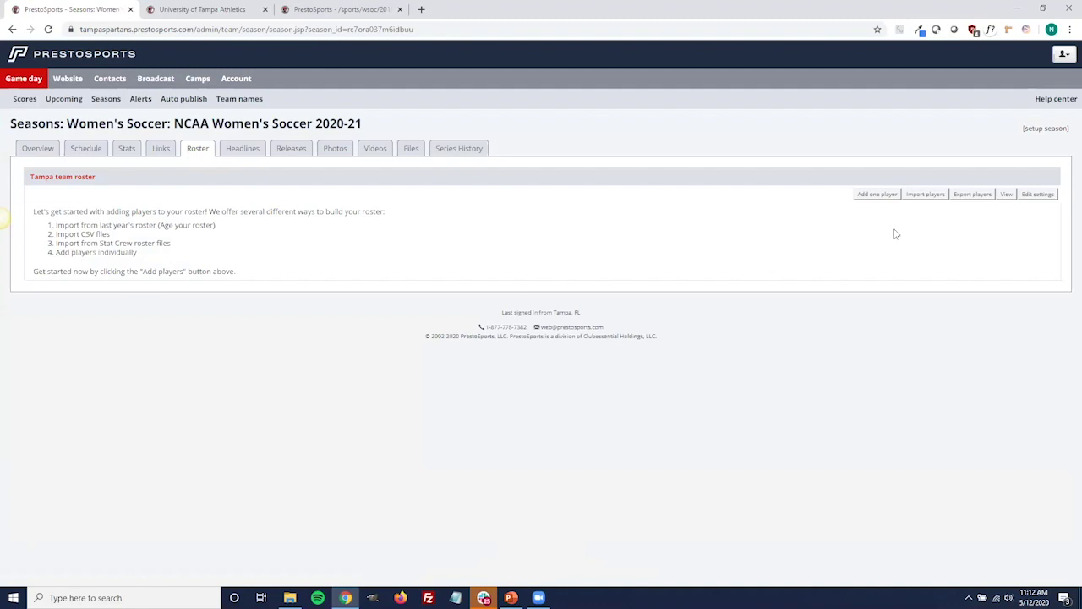
# Preview importing last season's roster, change a player's class to 5, then cancel the import.
pyautogui.click(925, 195)
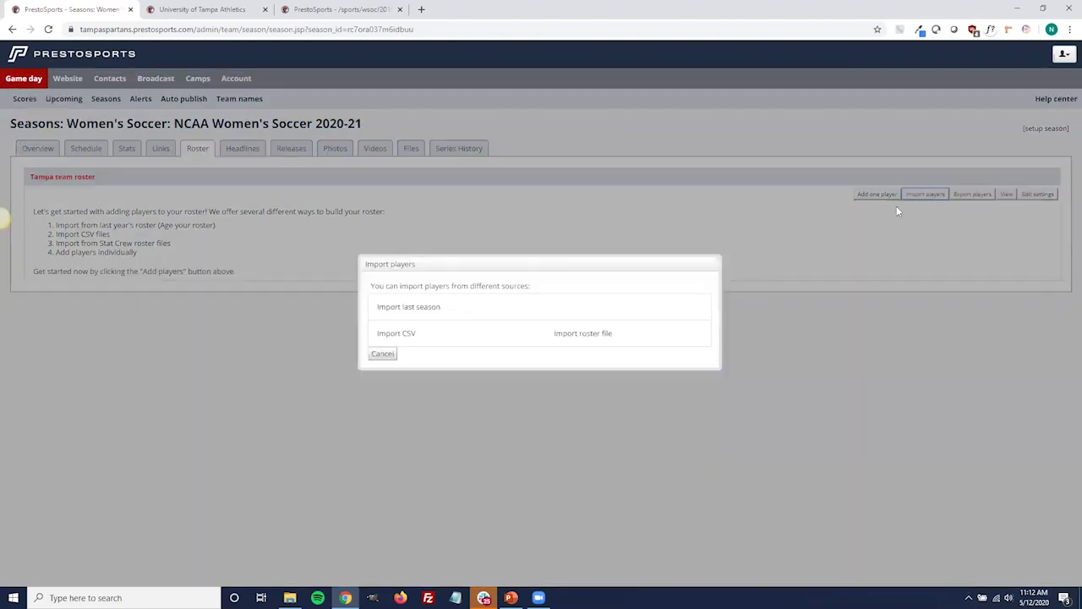
pyautogui.click(421, 308)
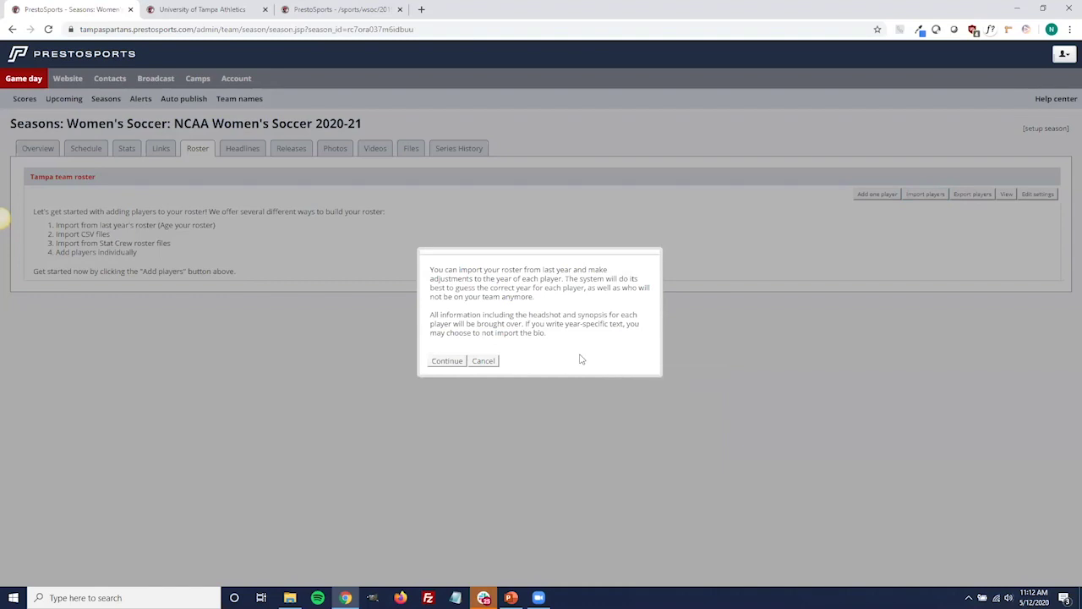
pyautogui.click(447, 361)
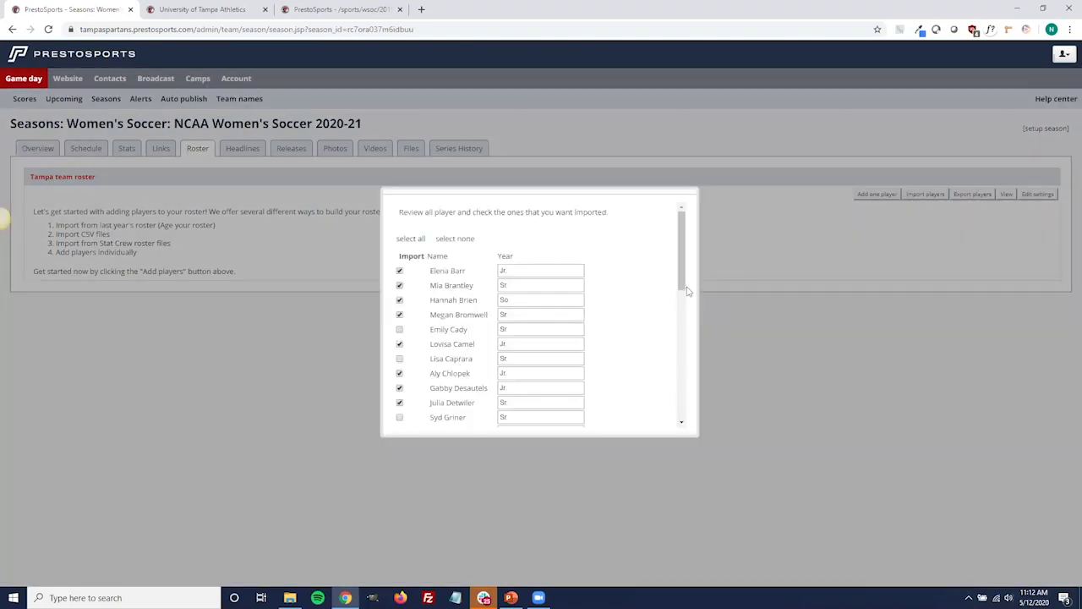
pyautogui.moveTo(686, 283)
pyautogui.mouseDown()
pyautogui.moveTo(686, 350)
pyautogui.moveTo(685, 286)
pyautogui.mouseUp()
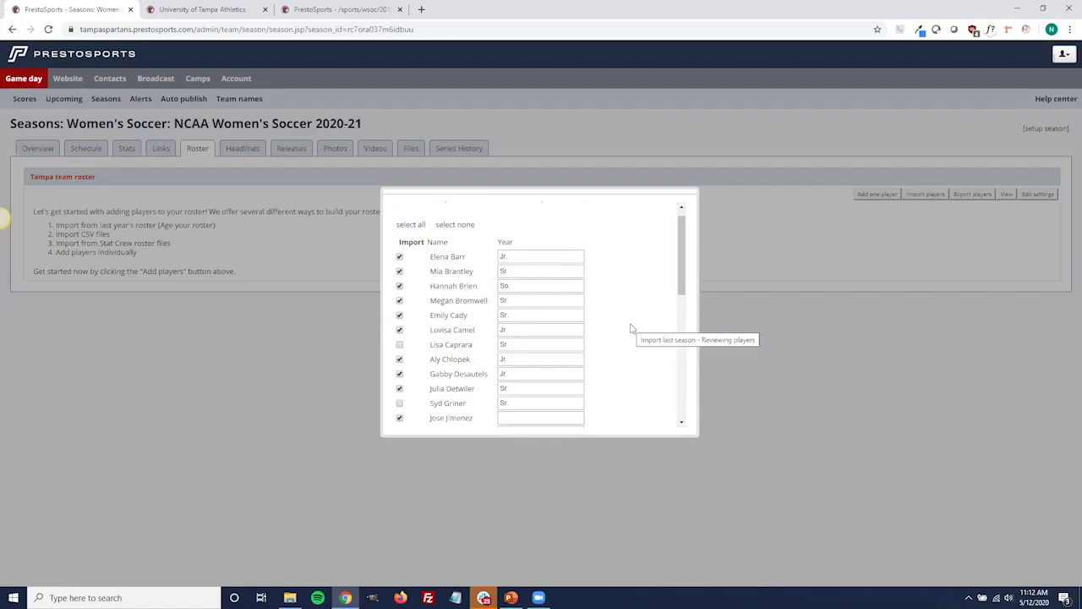
pyautogui.scroll(-3, 633, 328)
pyautogui.scroll(2, 633, 329)
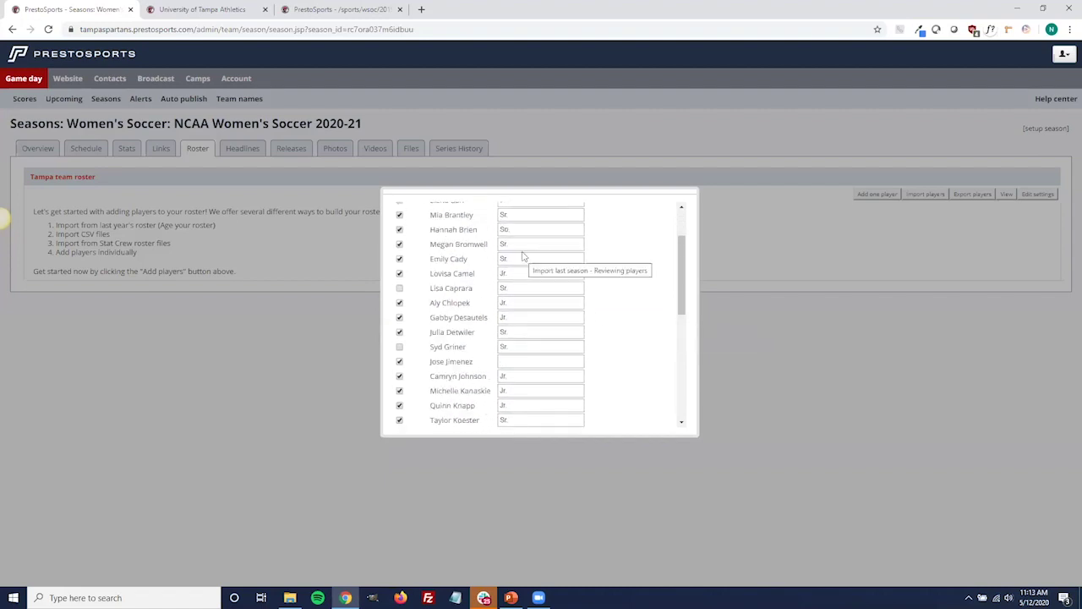
pyautogui.click(502, 259)
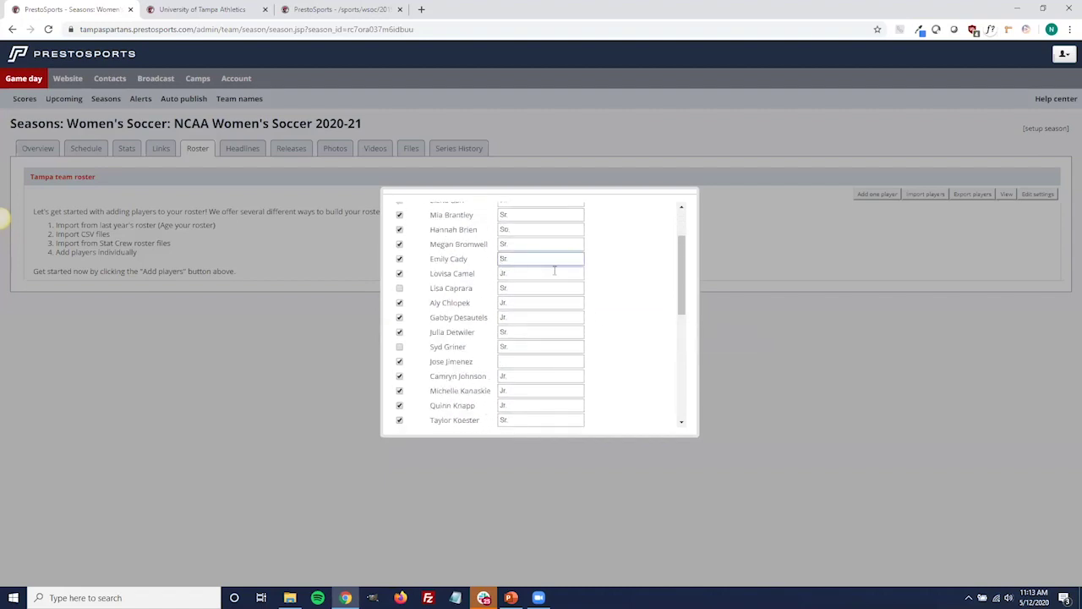
pyautogui.write('5th Y')
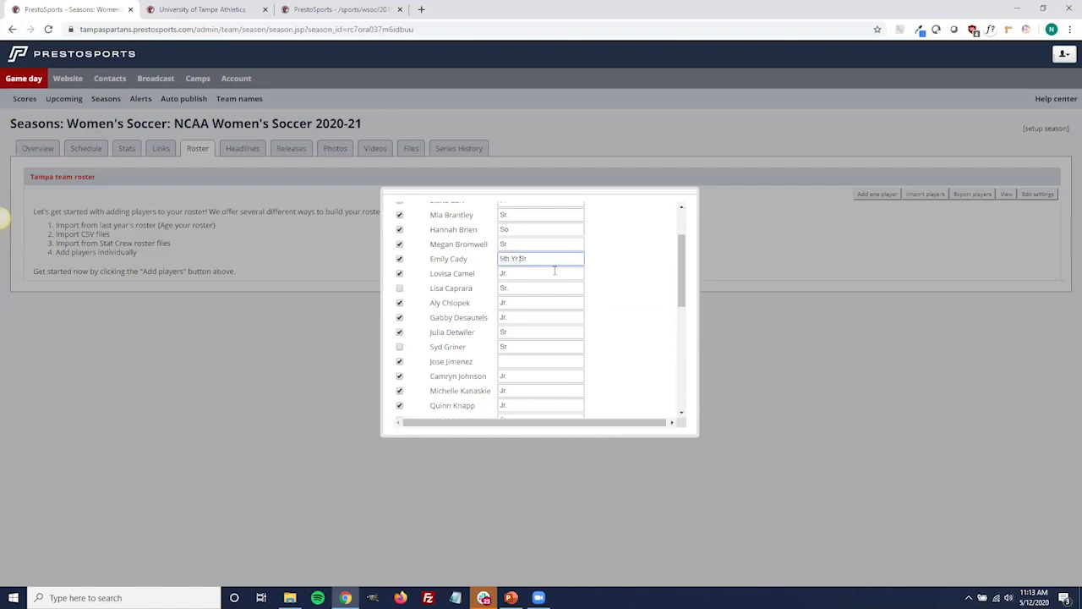
pyautogui.scroll(-10, 616, 285)
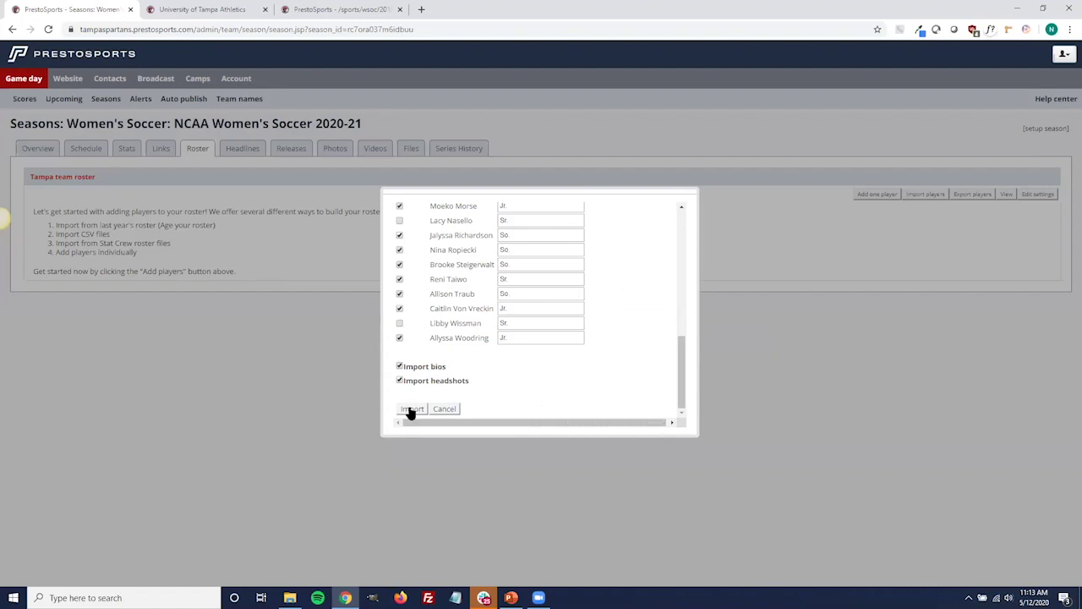
pyautogui.click(456, 411)
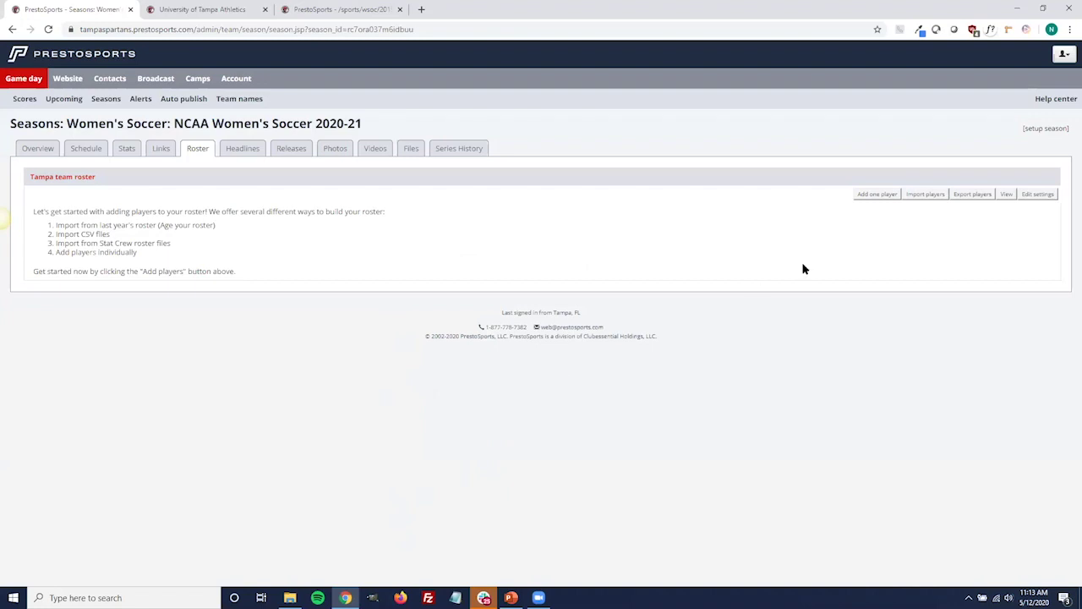
# Enter a new player with number 1, first name Test and last name Test.
pyautogui.click(875, 196)
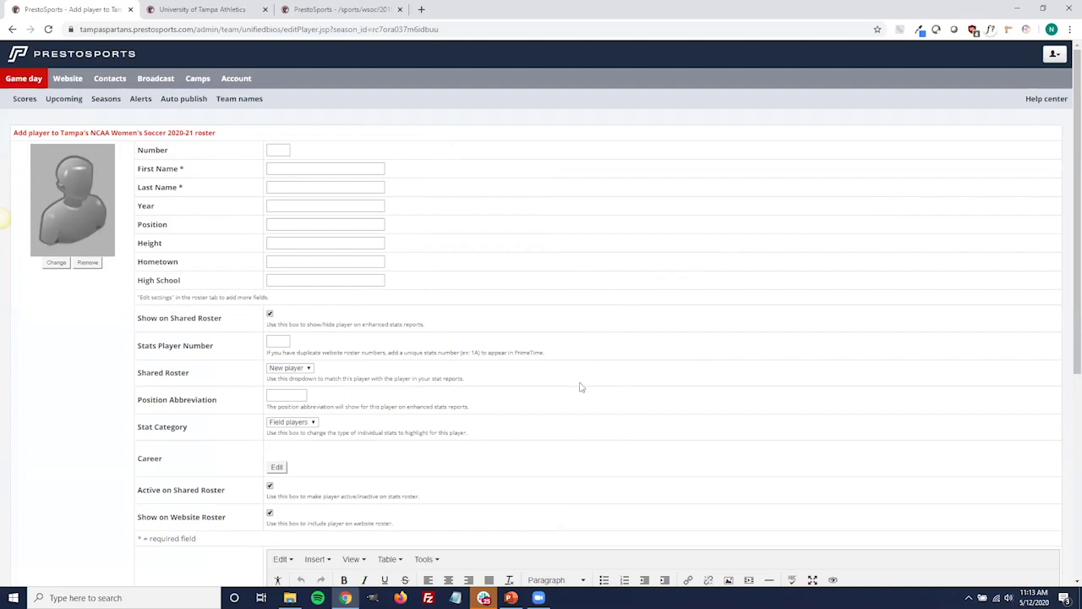
pyautogui.scroll(-2, 530, 283)
pyautogui.scroll(1, 541, 270)
pyautogui.scroll(1, 546, 279)
pyautogui.click(273, 150)
pyautogui.write('1')
pyautogui.press('Tab')
pyautogui.write('Test')
pyautogui.press('Tab')
pyautogui.write('Test')
pyautogui.click(479, 192)
# Save the new player to the Tampa roster and return to the seasons list.
pyautogui.scroll(-1, 470, 211)
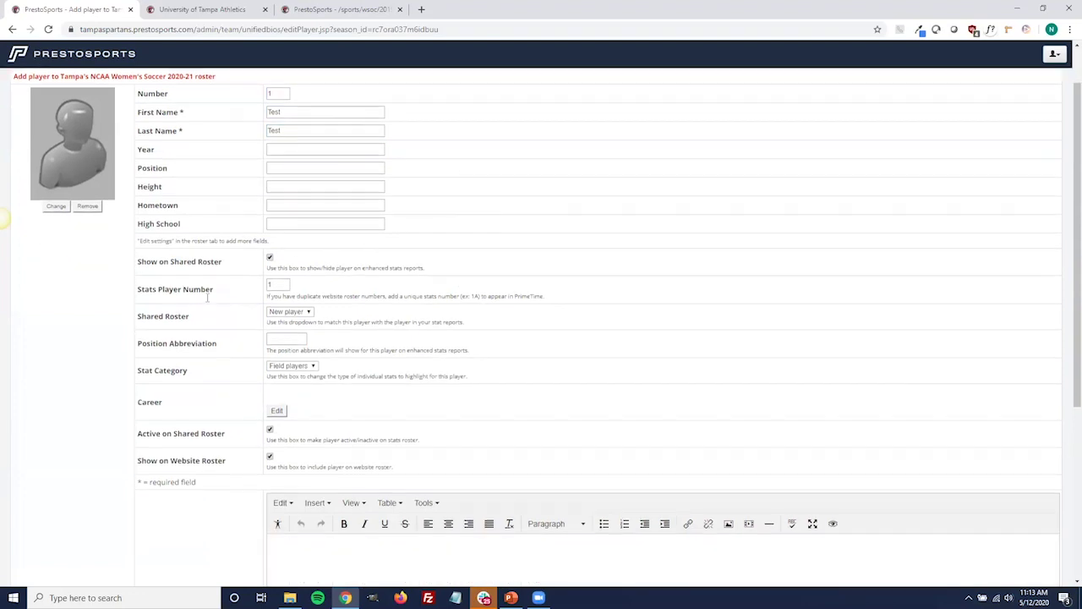
pyautogui.scroll(-1, 207, 296)
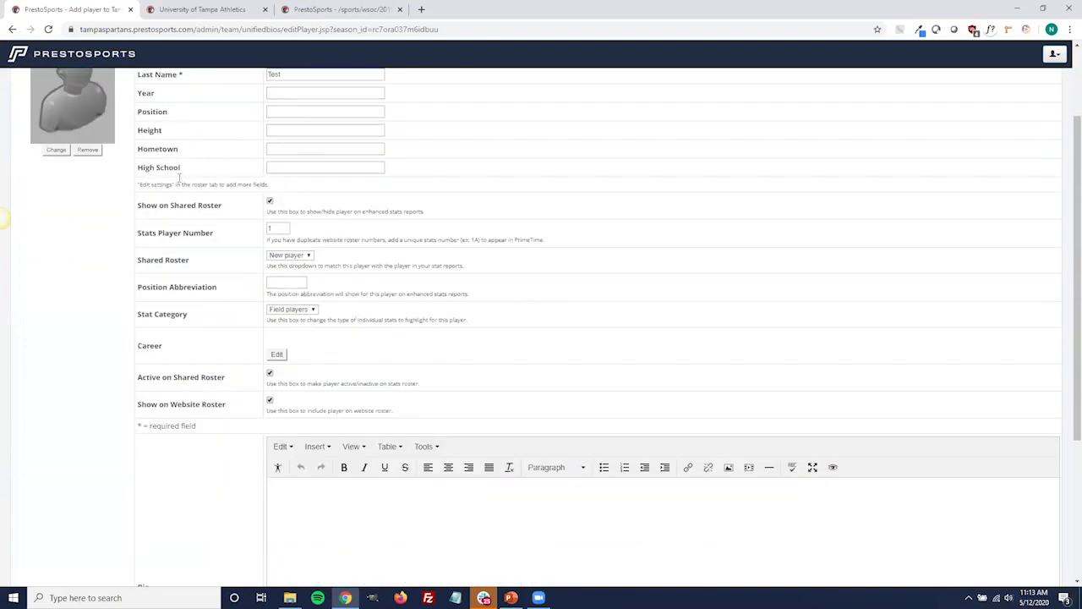
pyautogui.scroll(-1, 118, 274)
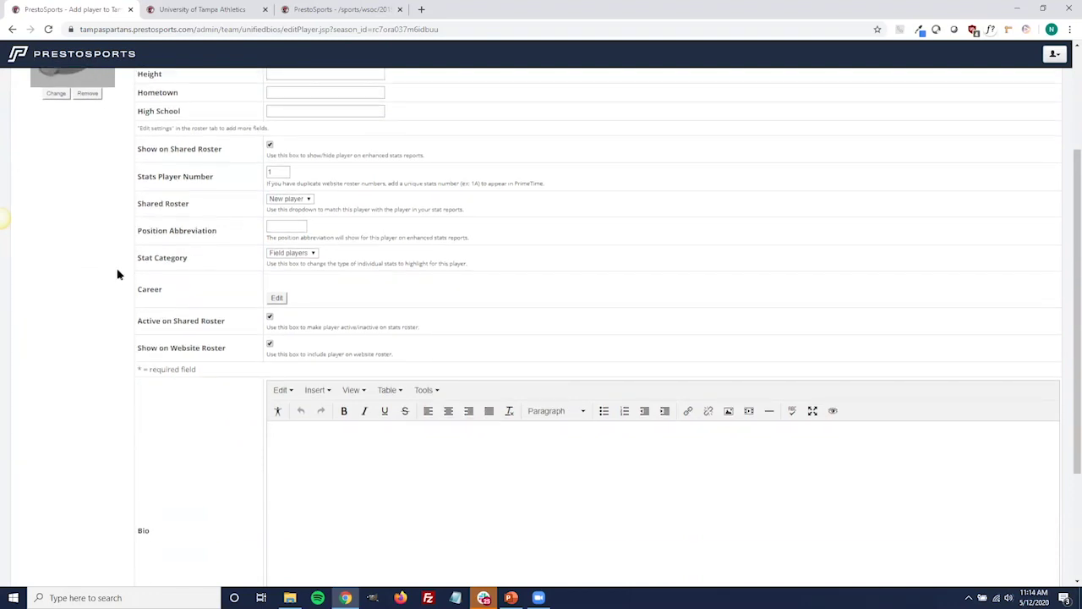
pyautogui.scroll(-3, 118, 274)
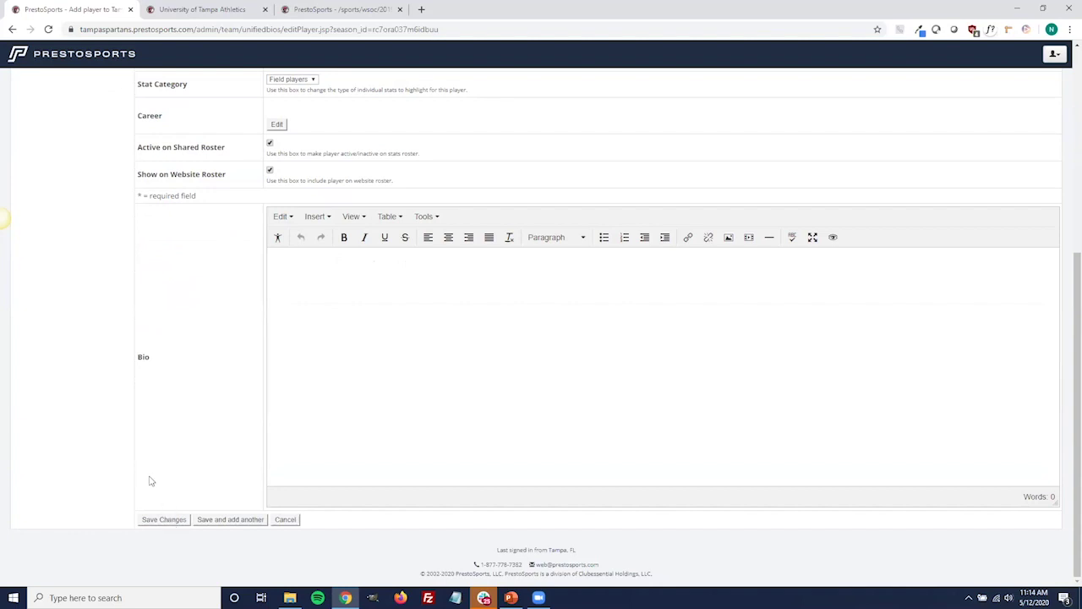
pyautogui.scroll(1, 131, 449)
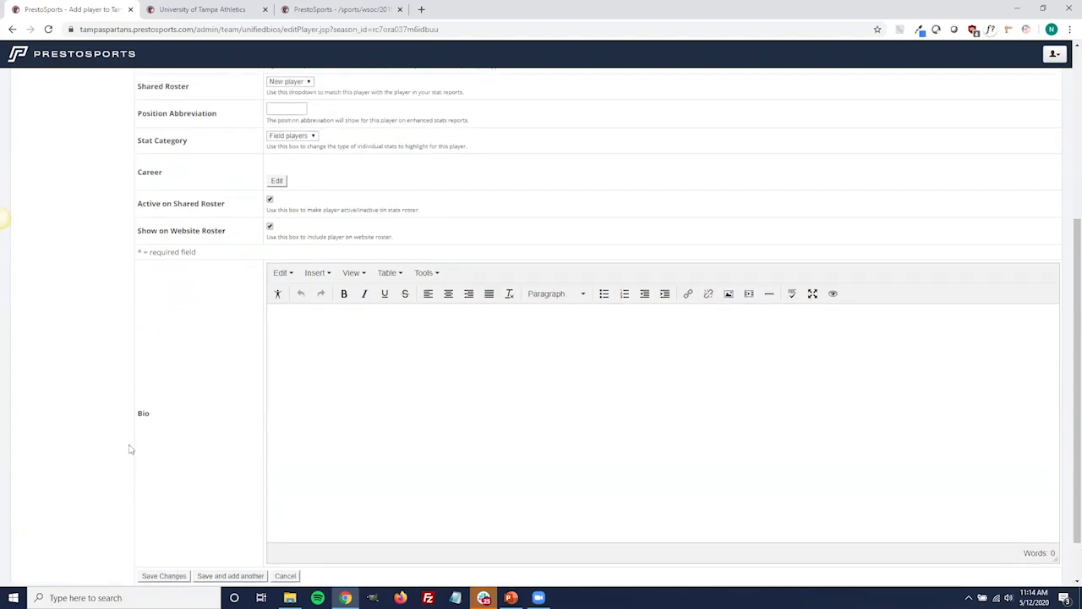
pyautogui.scroll(-1, 161, 499)
pyautogui.click(175, 523)
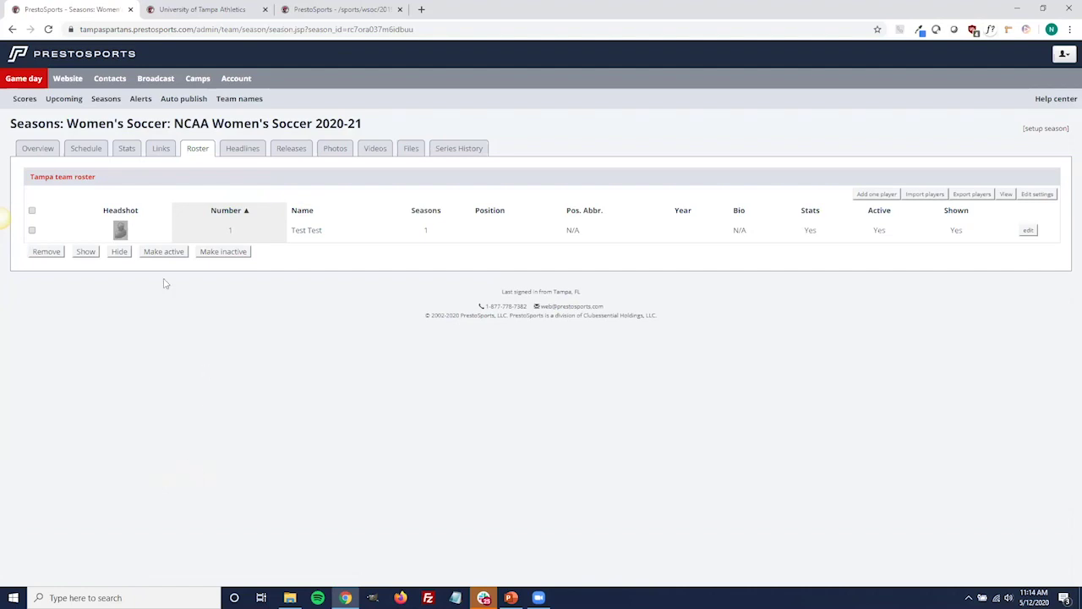
pyautogui.click(48, 126)
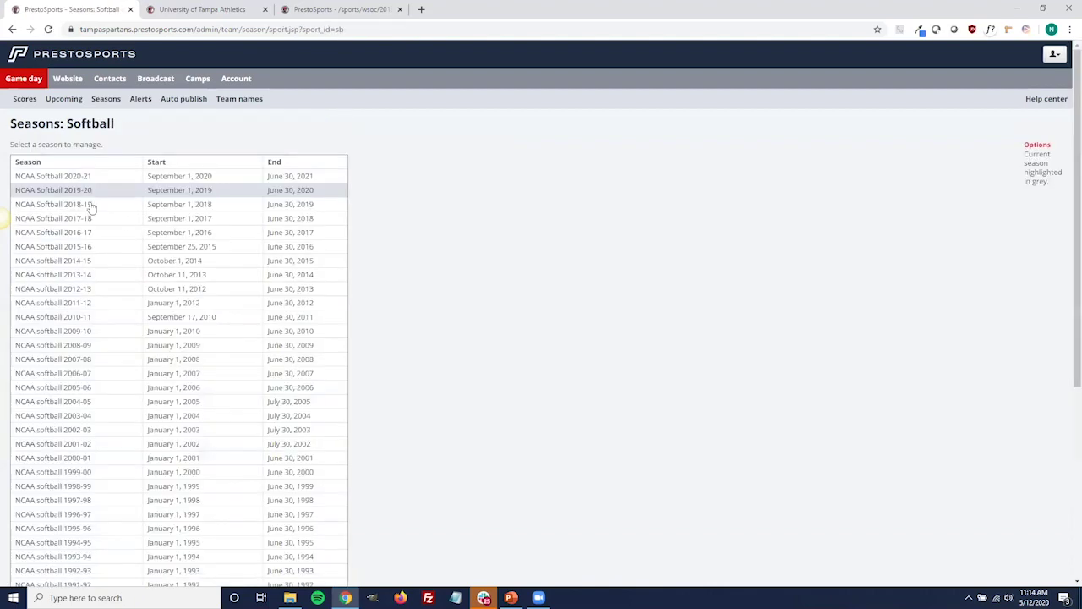
# Check NCAA Softball 2019-20, then open the NCAA Softball 2020-21 season instead.
pyautogui.click(72, 193)
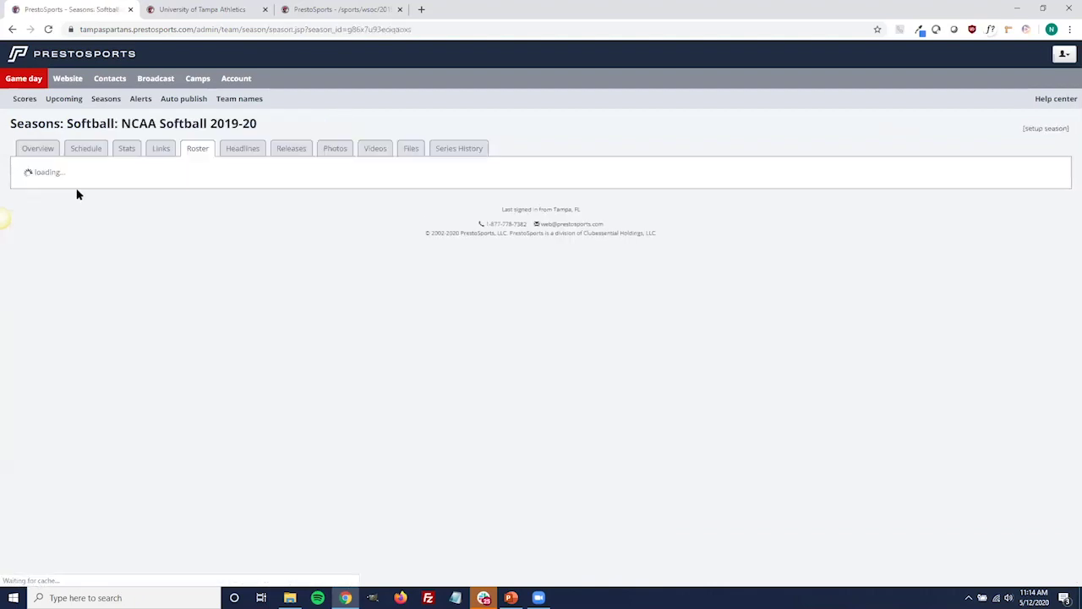
pyautogui.click(101, 125)
pyautogui.click(83, 176)
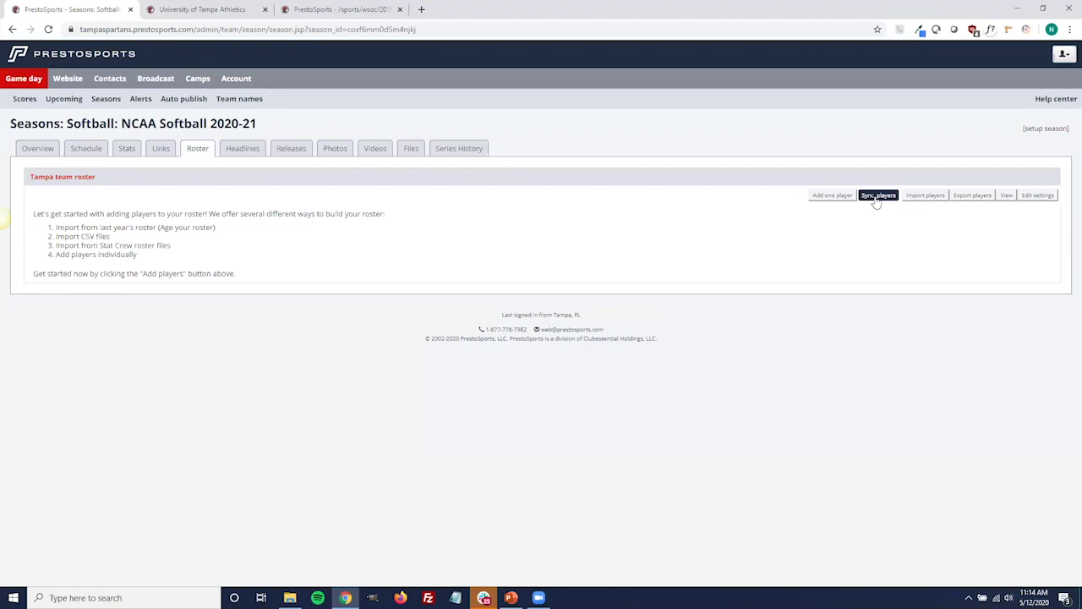
# Sync website bios from the shared roster, saving player number 4 (OF, Sr) to Softball 2020-21.
pyautogui.click(877, 197)
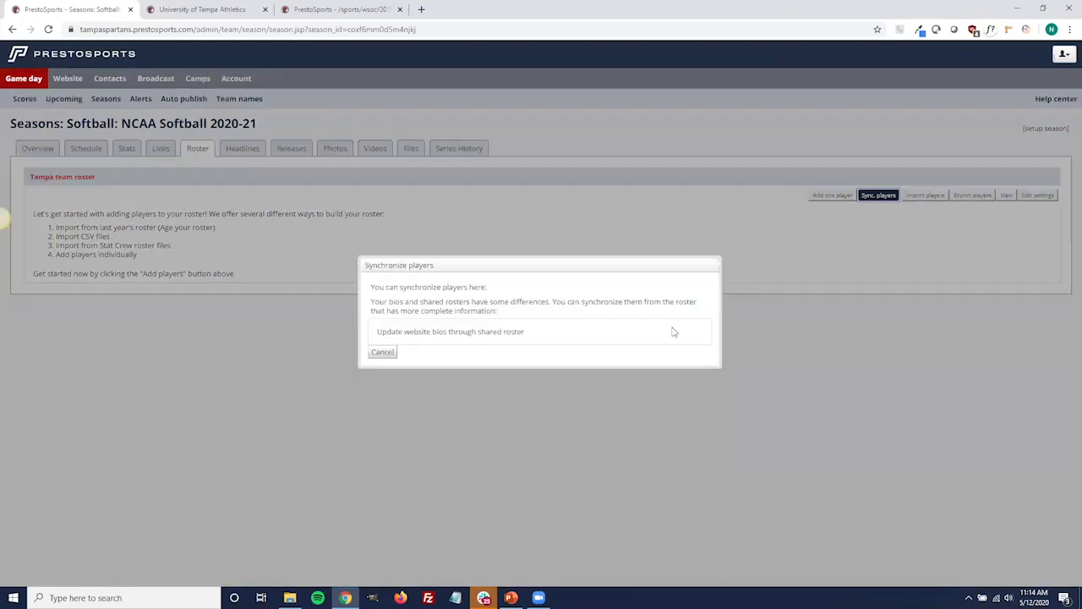
pyautogui.click(489, 337)
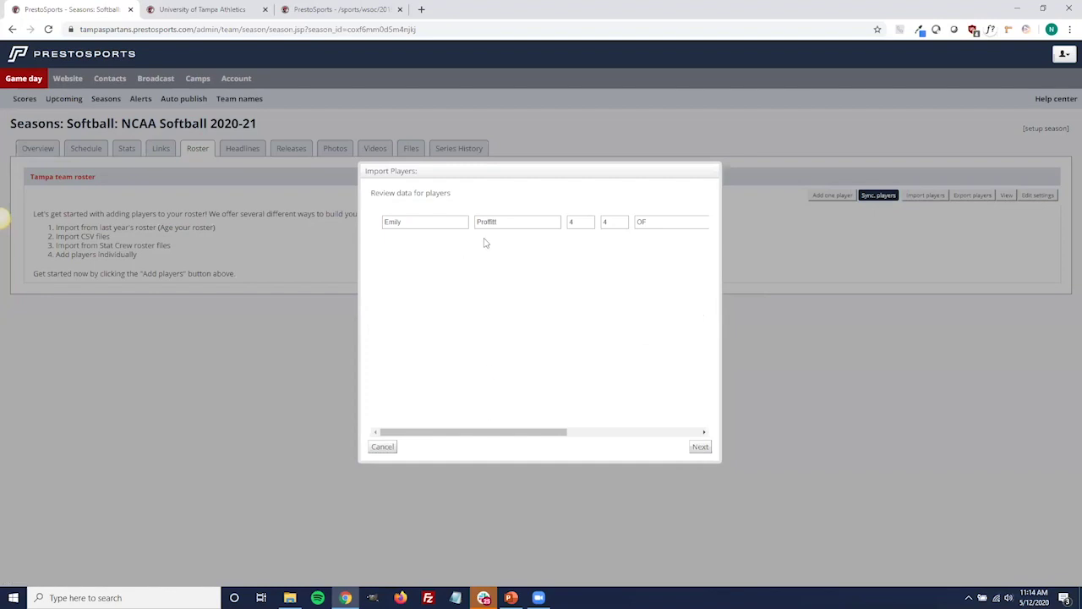
pyautogui.click(700, 447)
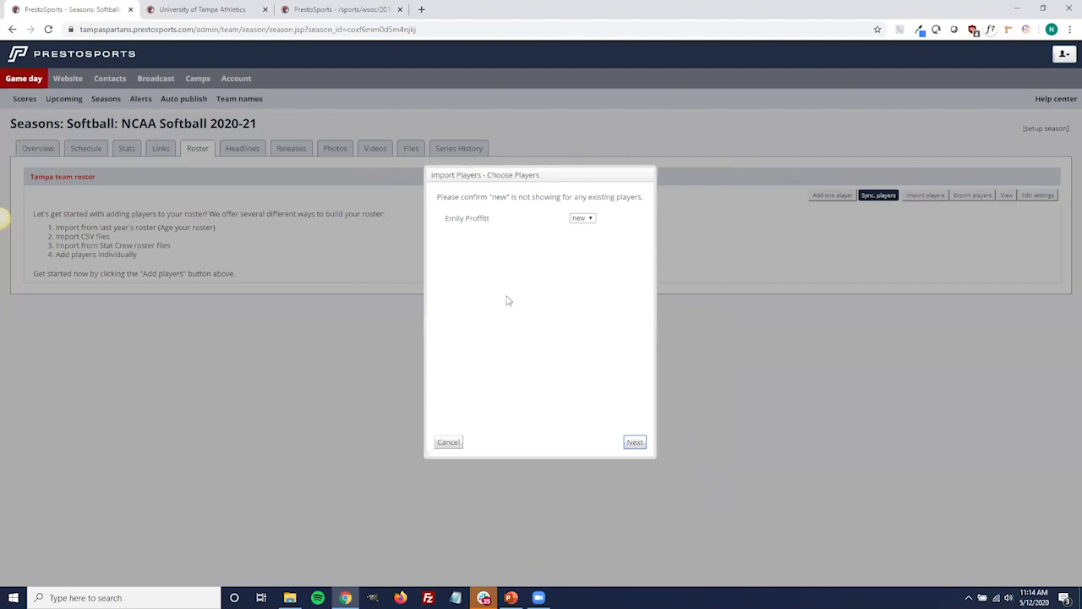
pyautogui.click(633, 442)
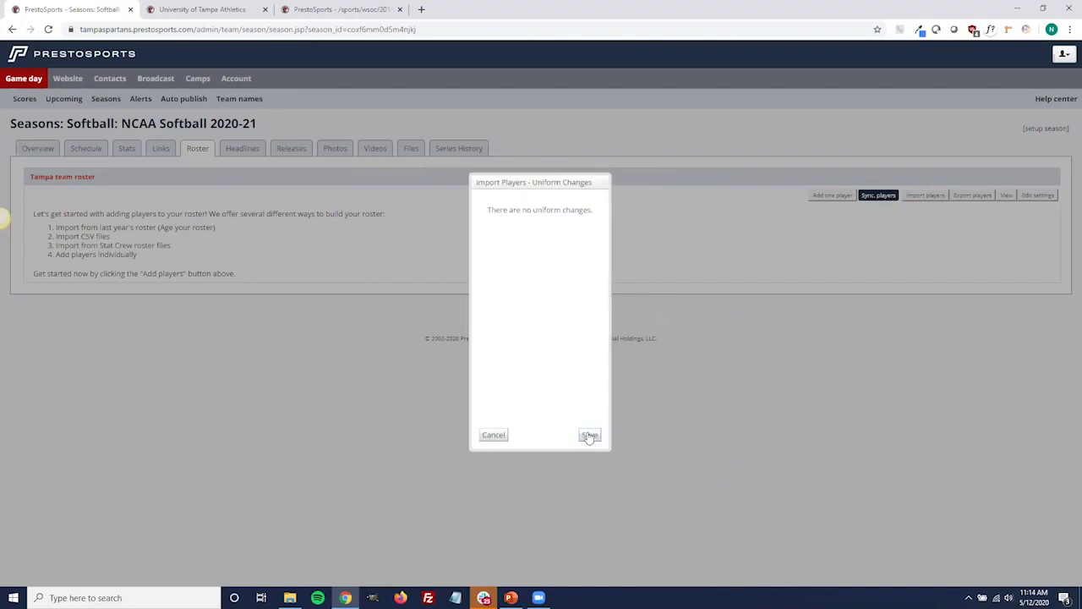
pyautogui.click(590, 435)
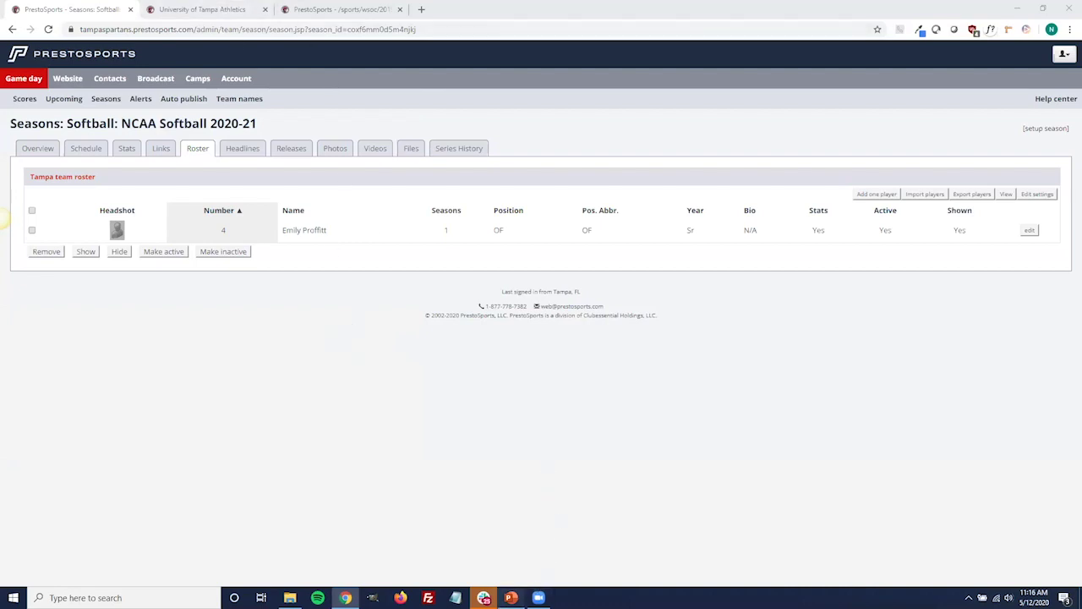
# Switch to the Website Webinar PowerPoint deck showing the Gameday slide.
pyautogui.click(510, 598)
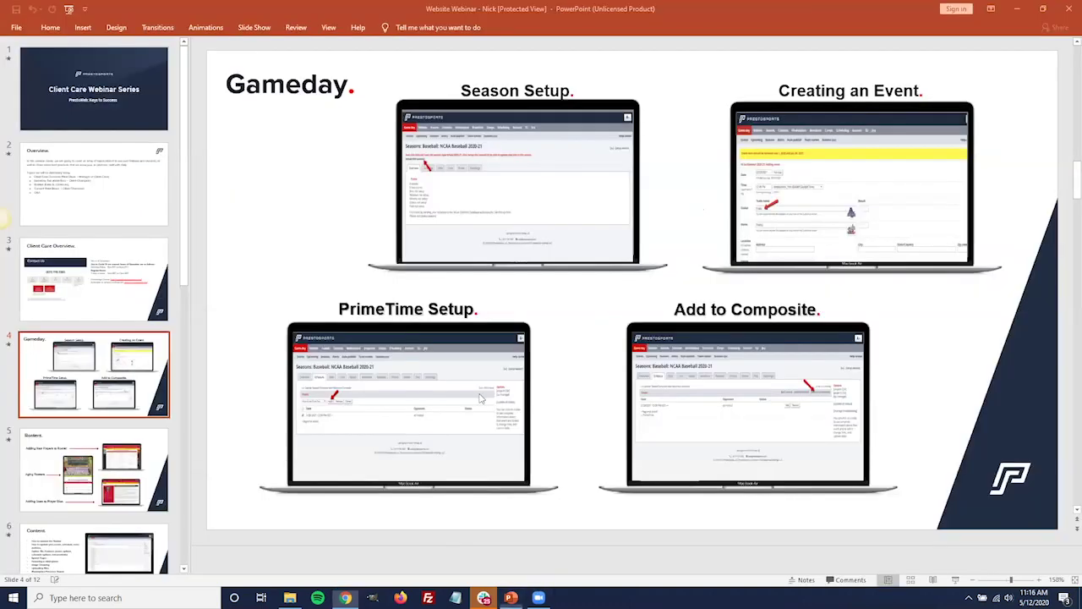
pyautogui.click(253, 27)
pyautogui.click(25, 53)
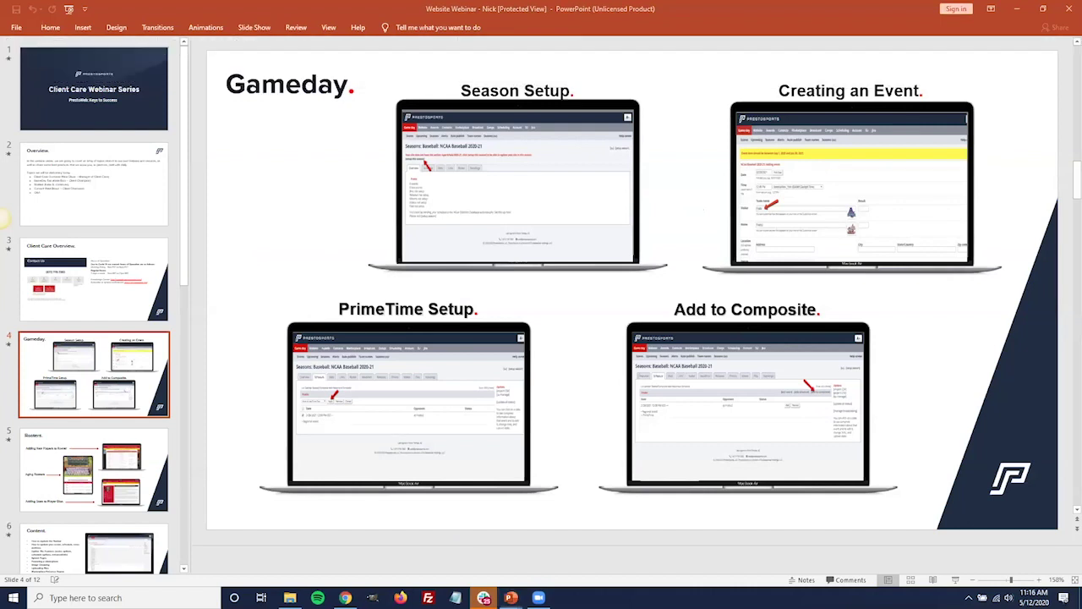
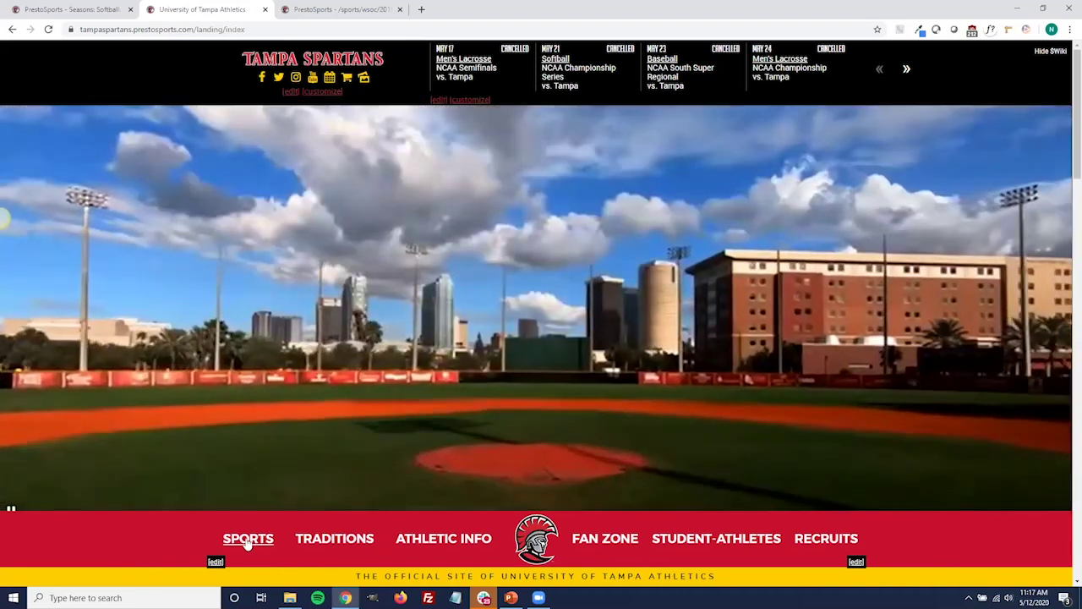
# Open the editor for the Men's Soccer links in the SPORTS dropdown.
pyautogui.click(246, 541)
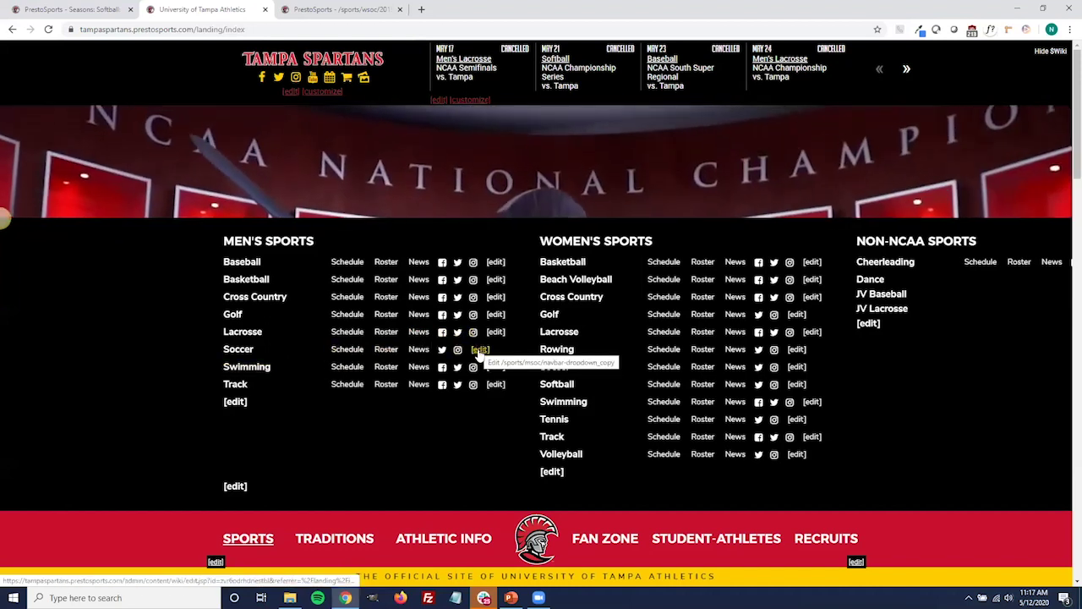
pyautogui.click(479, 351)
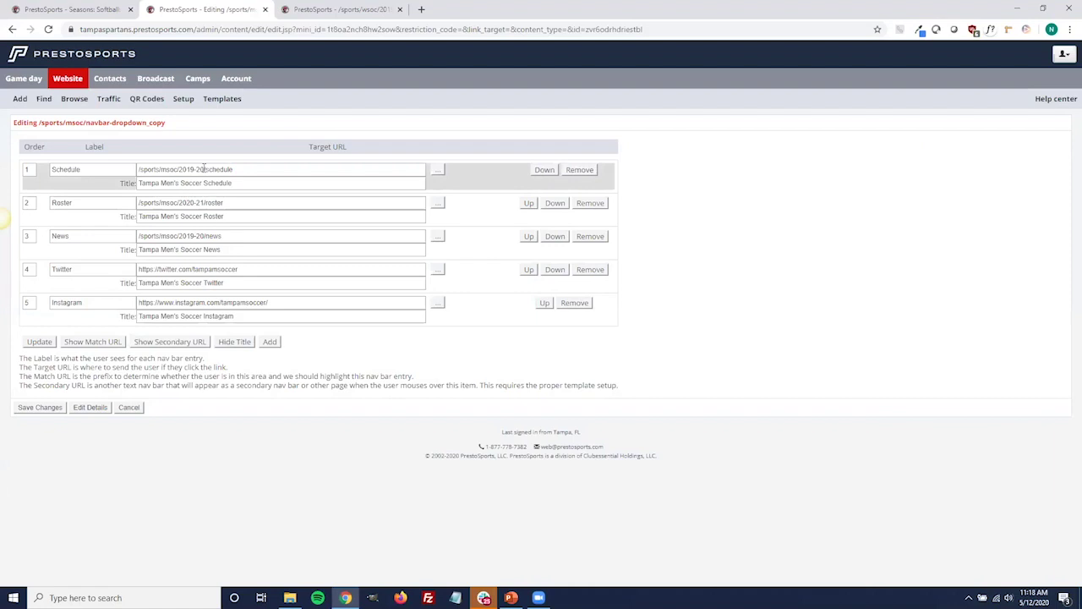
# Change the Schedule link target to /sports/msoc/2020-21/schedule, then cancel without saving.
pyautogui.click(203, 168)
pyautogui.press('BackSpace')
pyautogui.press('BackSpace')
pyautogui.press('BackSpace')
pyautogui.press('BackSpace')
pyautogui.press('BackSpace')
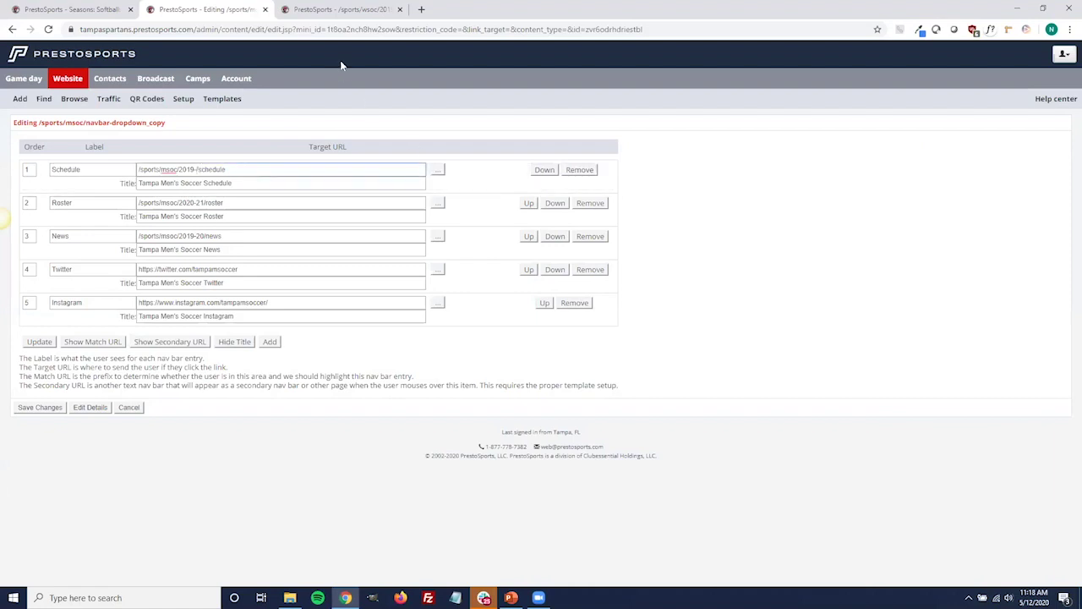
pyautogui.write('20-21')
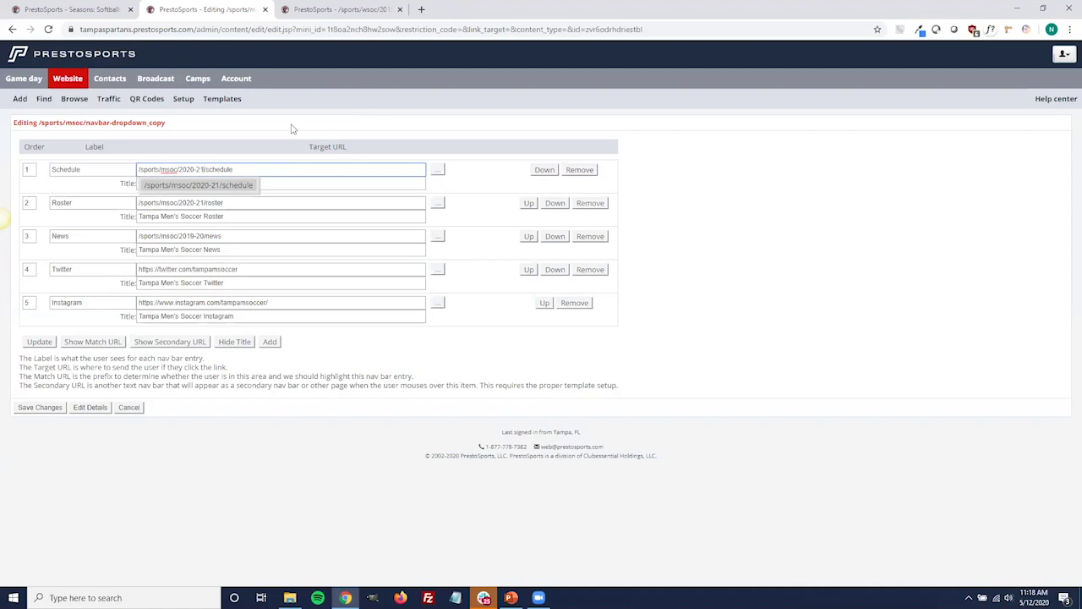
pyautogui.press('BackSpace')
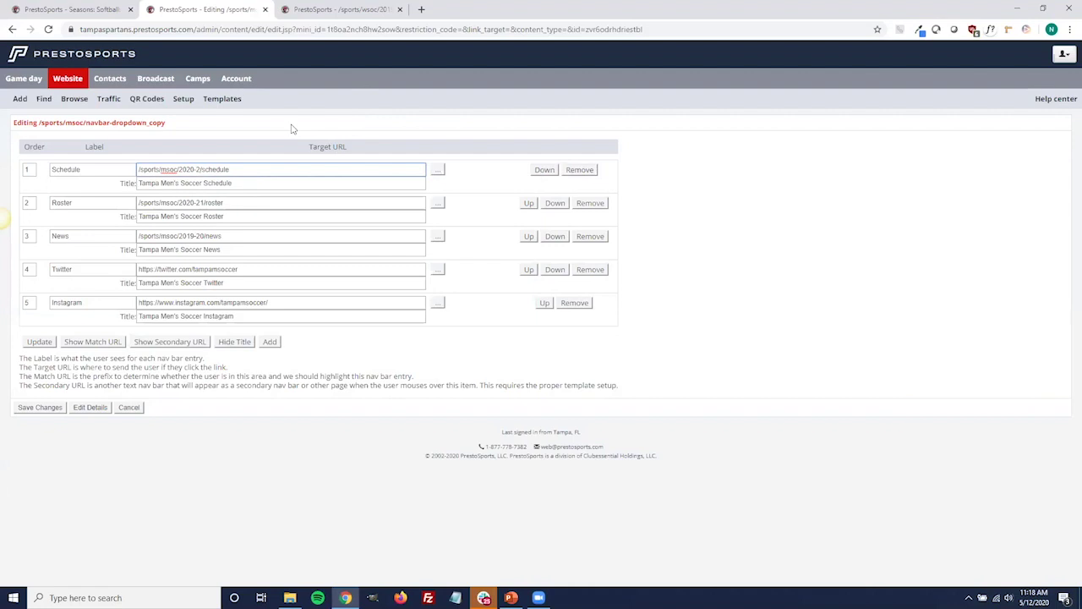
pyautogui.write('1')
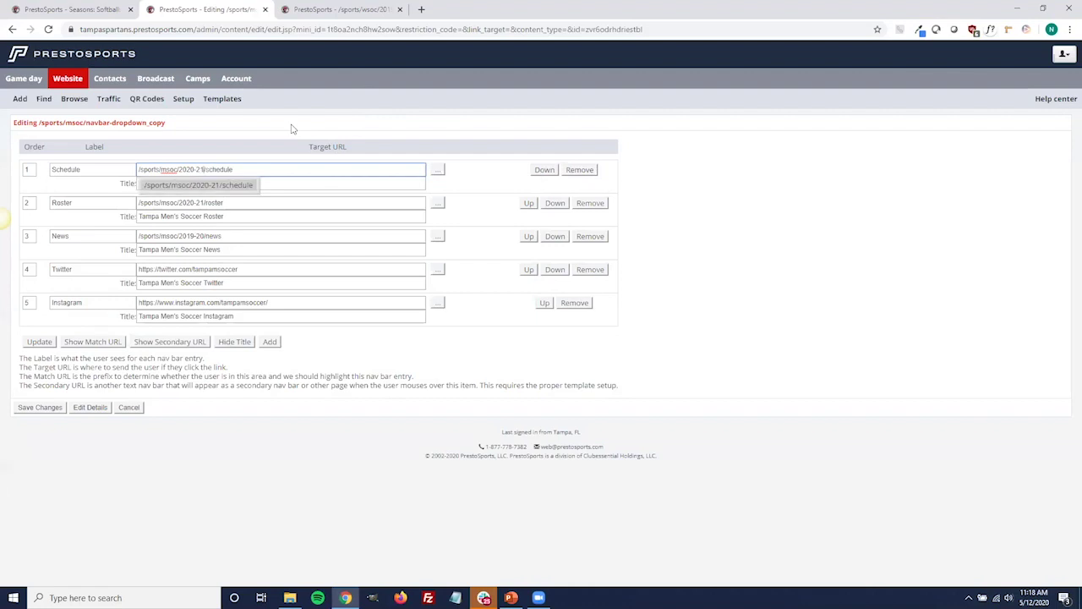
pyautogui.click(250, 191)
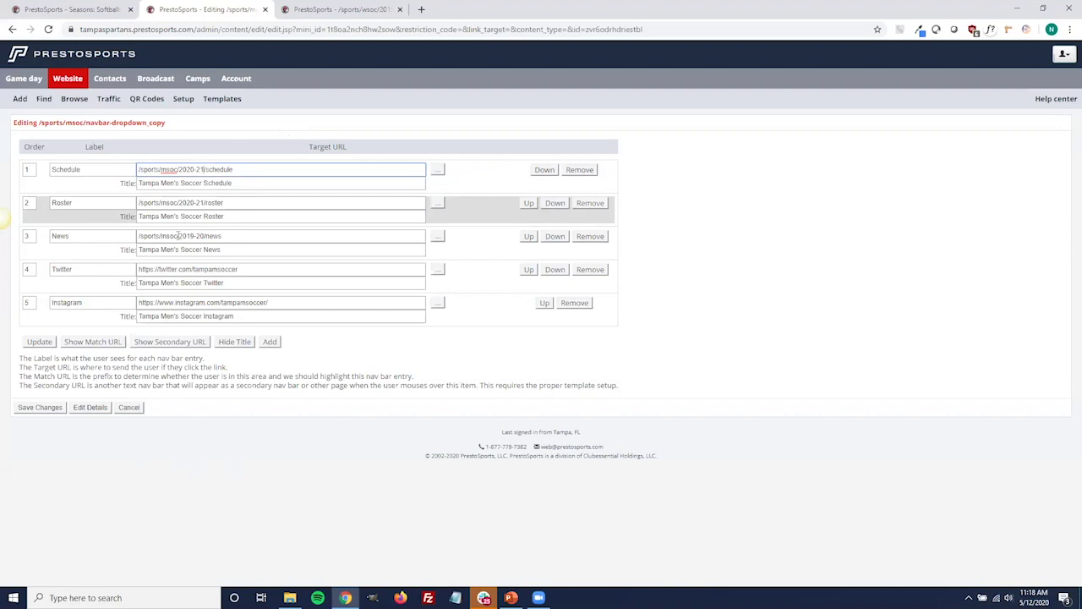
pyautogui.click(129, 408)
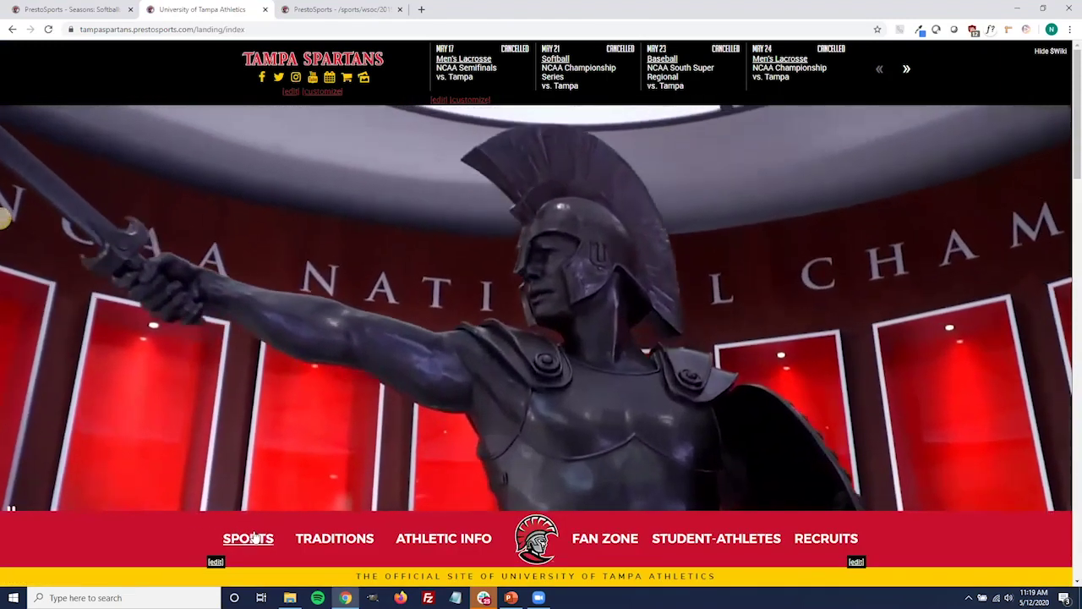
# Go to the Men's Soccer team page and open its secondary navbar editor from MORE+.
pyautogui.click(254, 538)
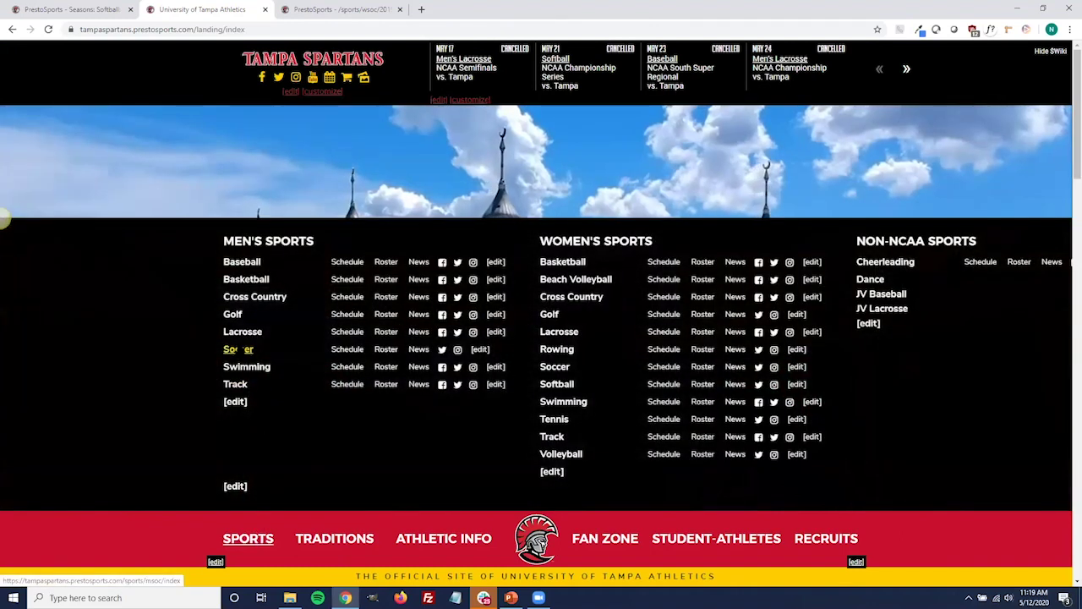
pyautogui.click(238, 349)
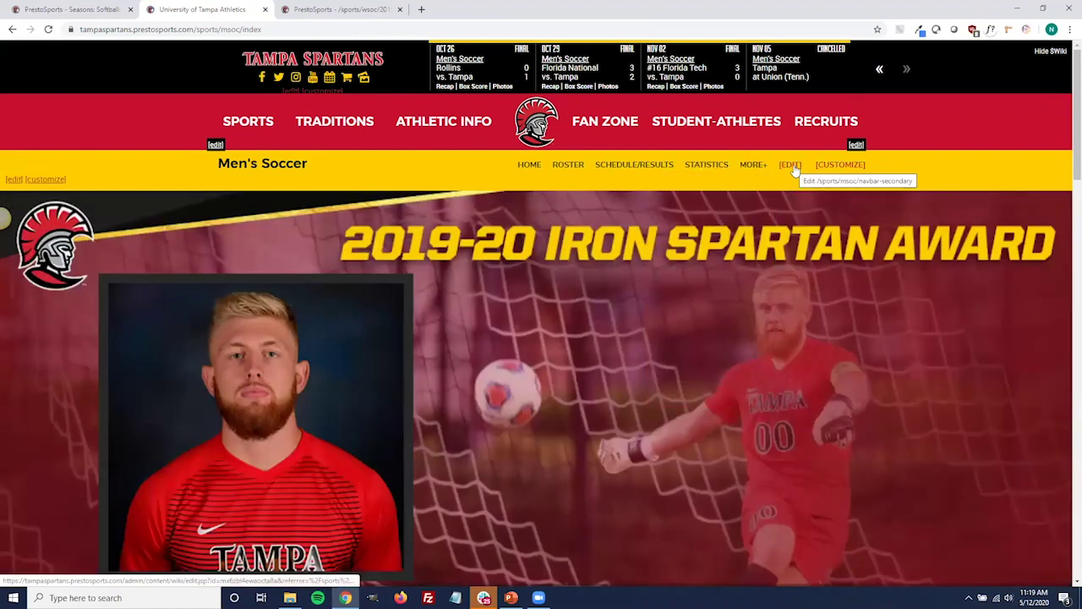
pyautogui.click(753, 165)
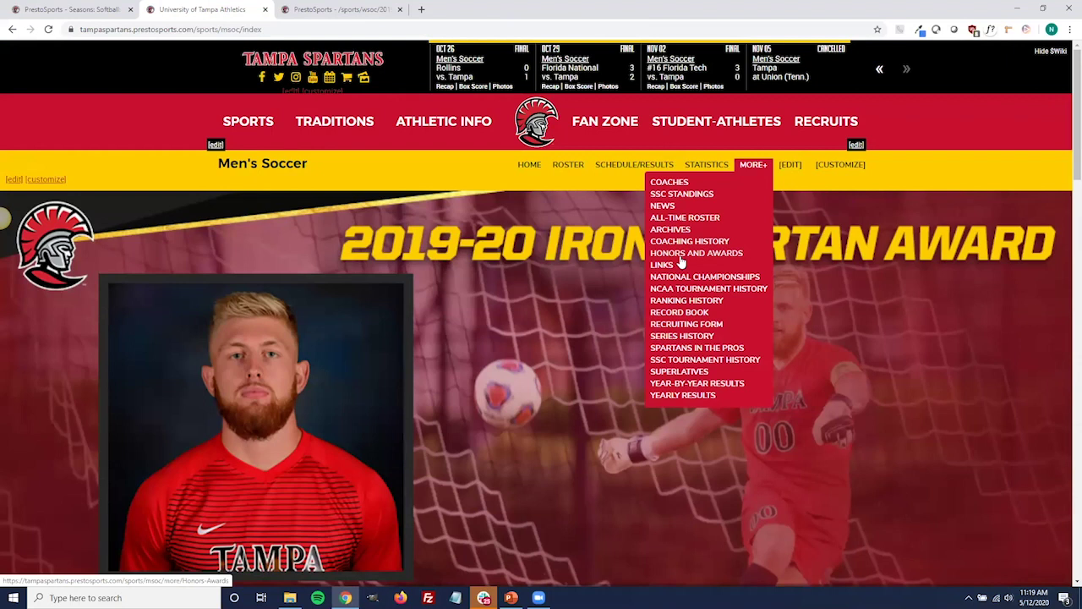
pyautogui.click(790, 166)
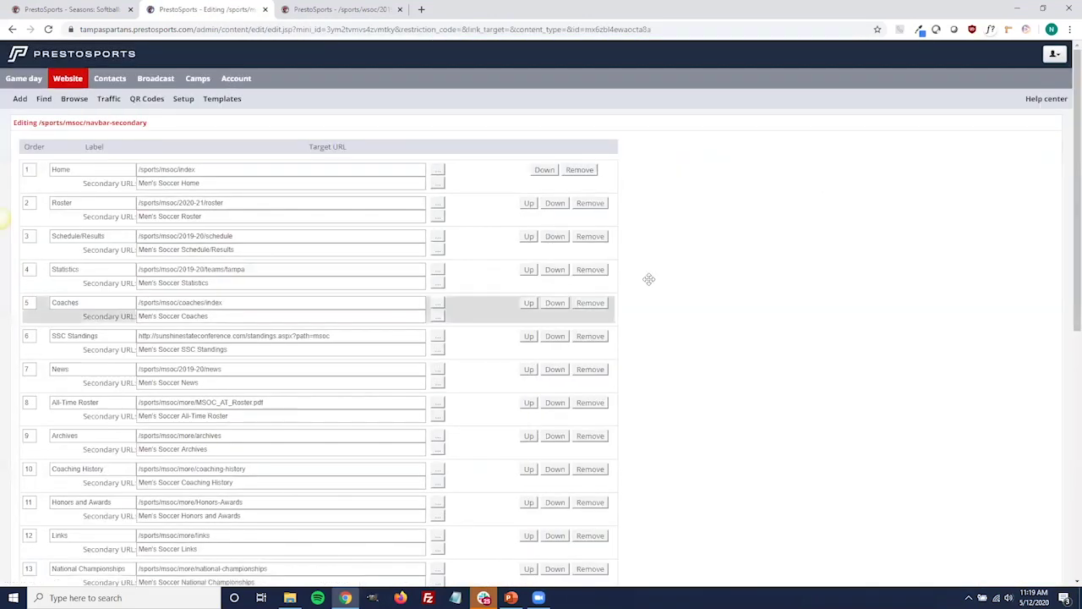
# Point the Schedule/Results link at /sports/msoc/2020-21/schedule.
pyautogui.scroll(-1, 276, 177)
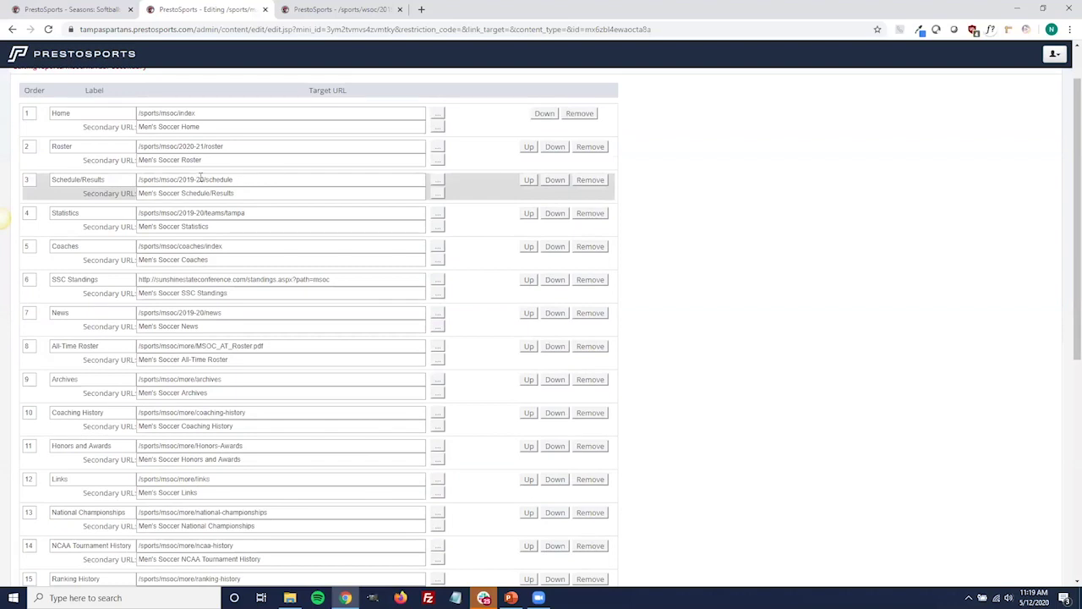
pyautogui.click(203, 179)
pyautogui.press('BackSpace')
pyautogui.press('BackSpace')
pyautogui.press('BackSpace')
pyautogui.press('BackSpace')
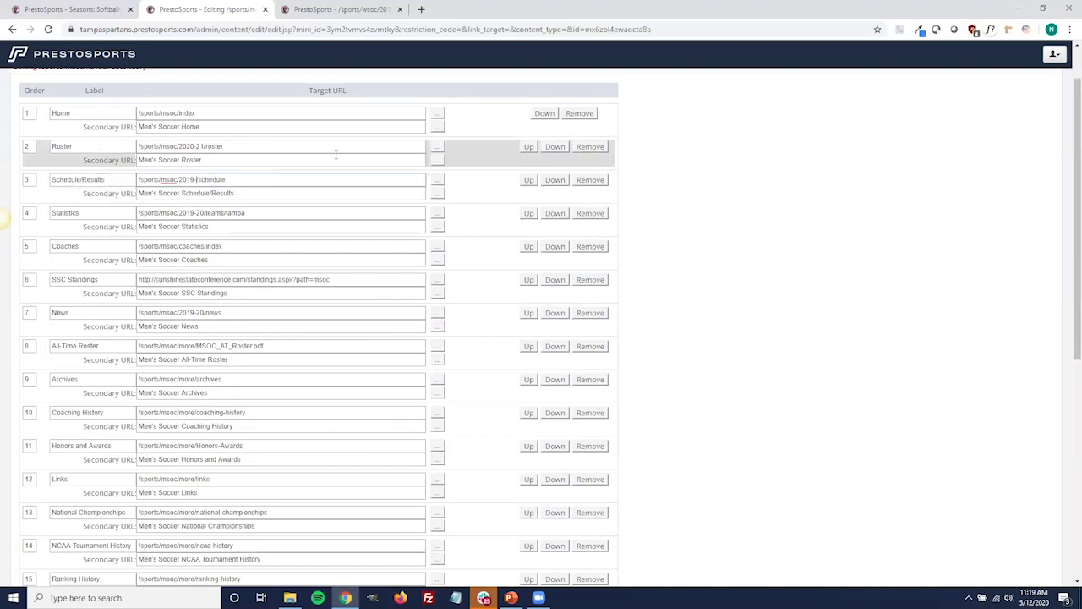
pyautogui.write('20-21')
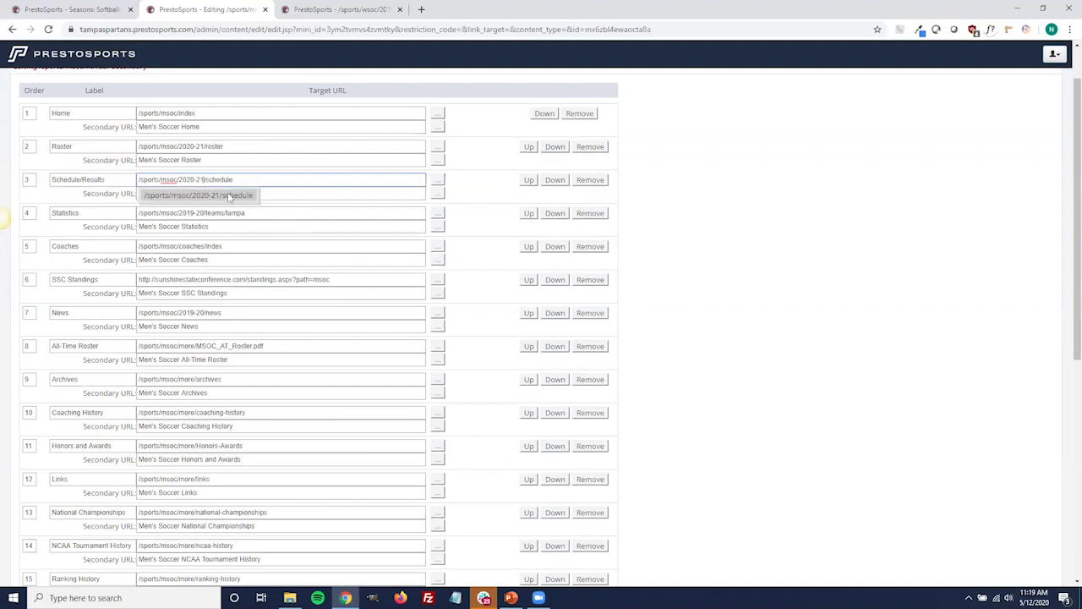
pyautogui.click(237, 196)
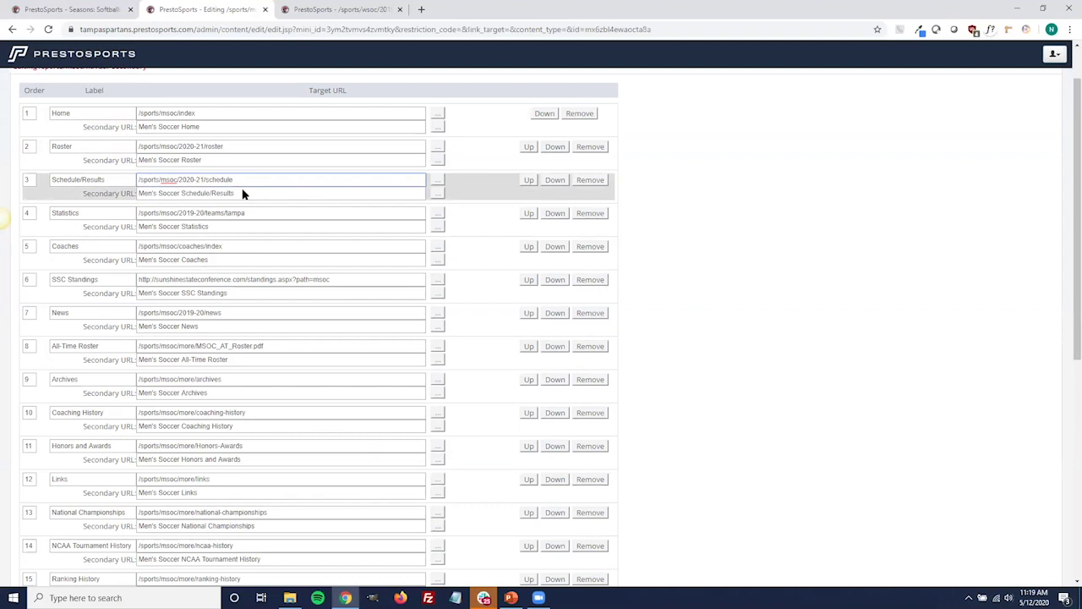
# Add a new empty link row, then cancel the navigation editor without saving.
pyautogui.scroll(-1, 207, 283)
pyautogui.scroll(-1, 208, 230)
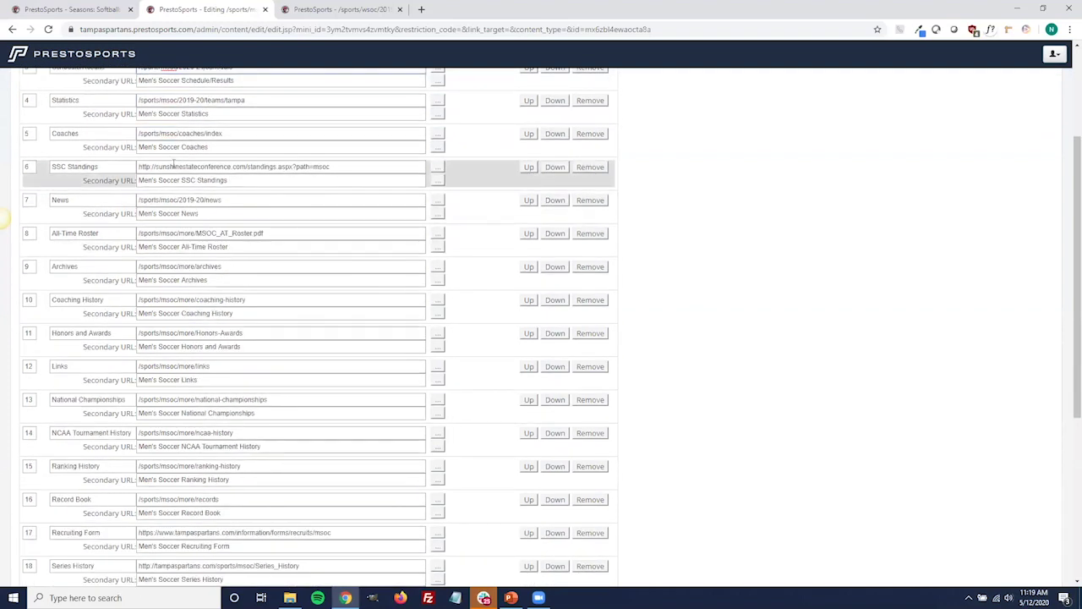
pyautogui.scroll(-3, 221, 338)
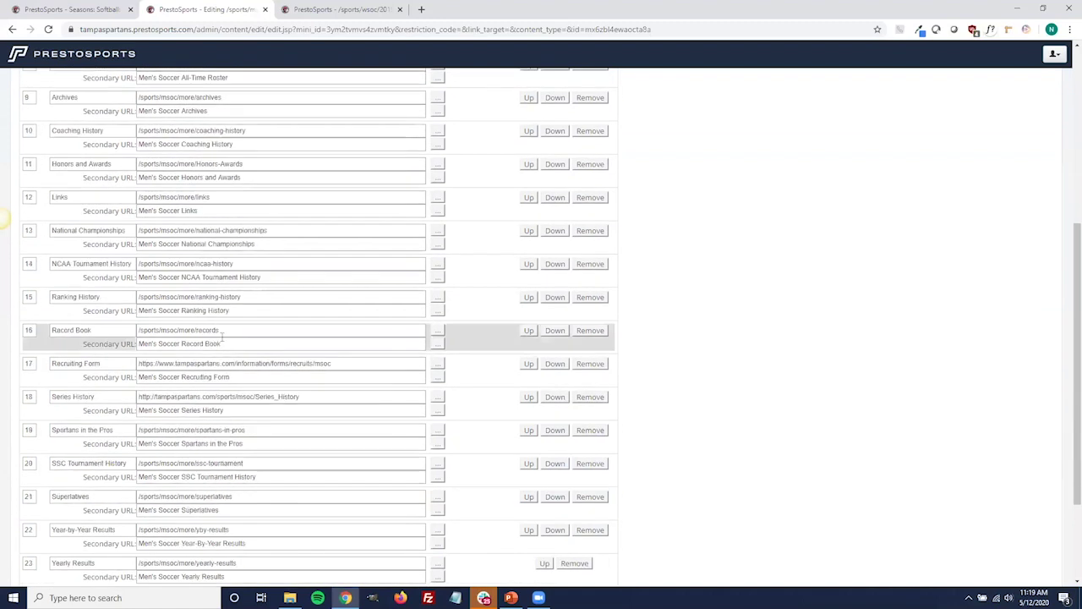
pyautogui.scroll(-1, 222, 338)
pyautogui.scroll(-2, 676, 461)
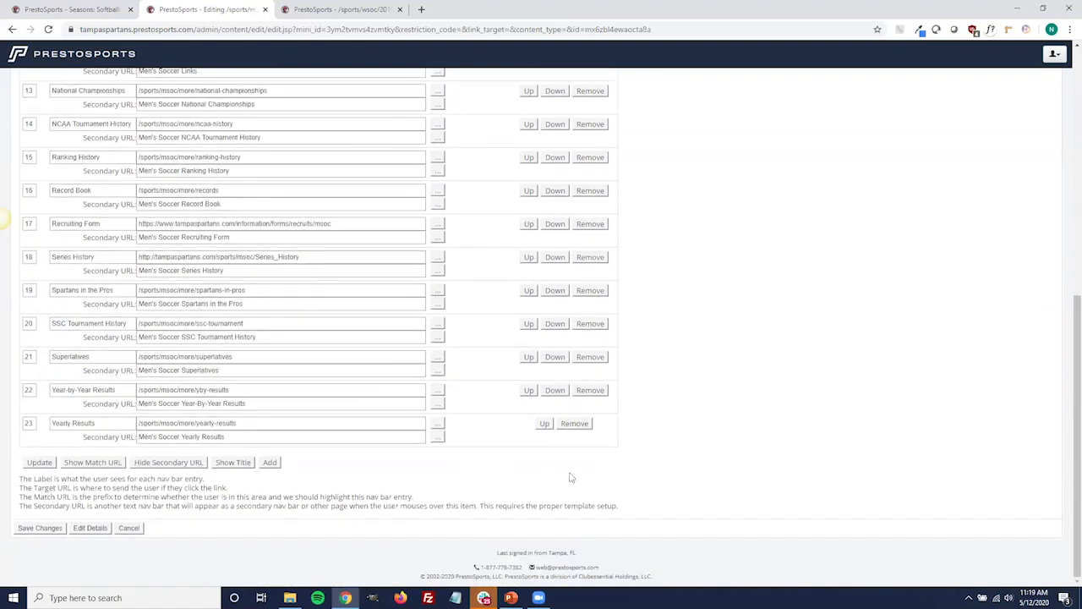
pyautogui.click(270, 464)
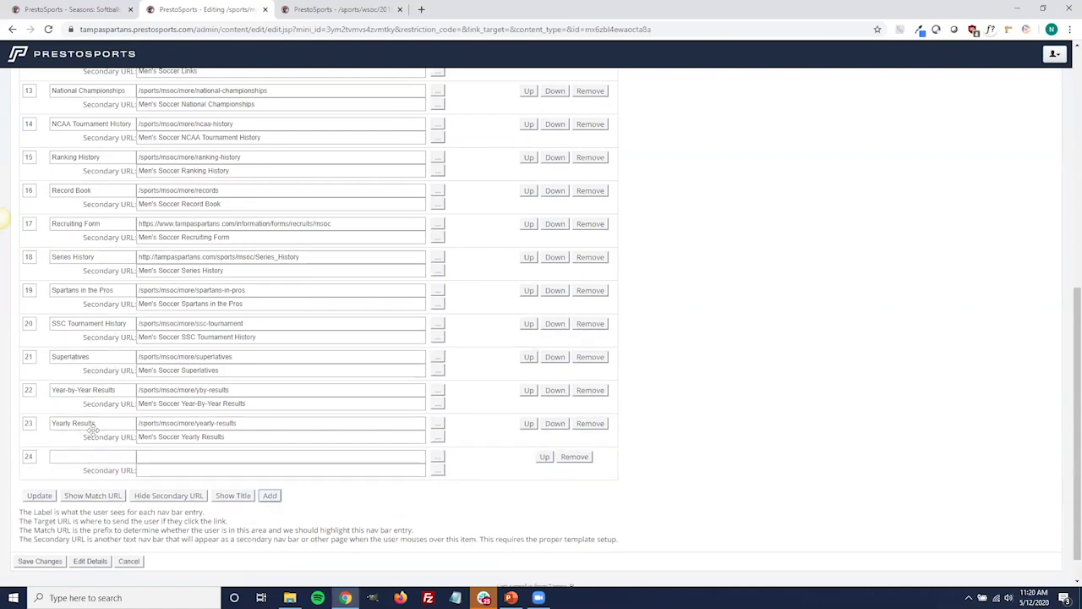
pyautogui.scroll(6, 85, 452)
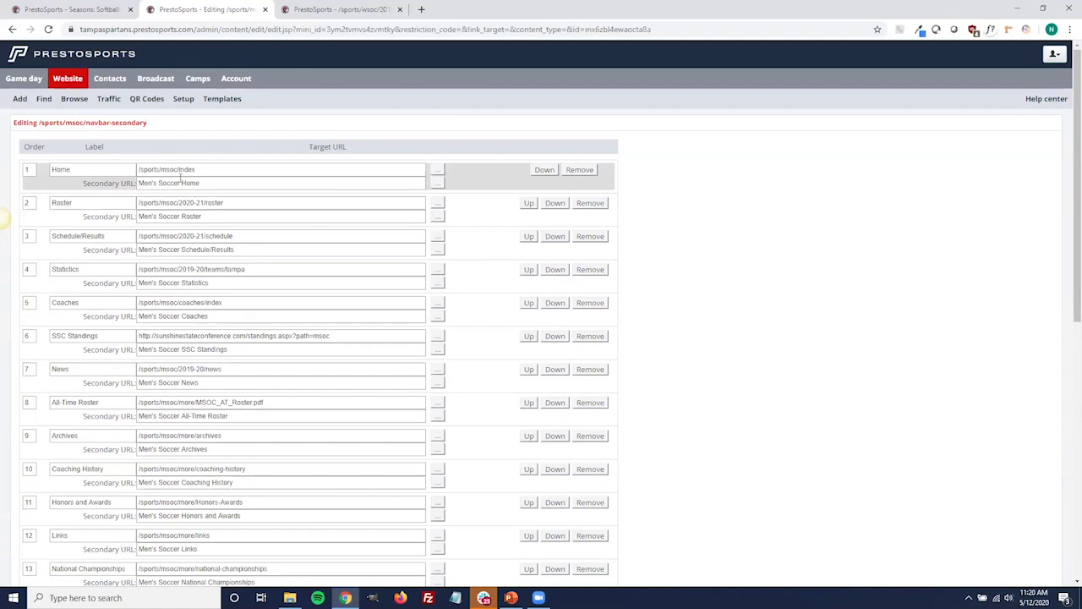
pyautogui.scroll(-3, 180, 178)
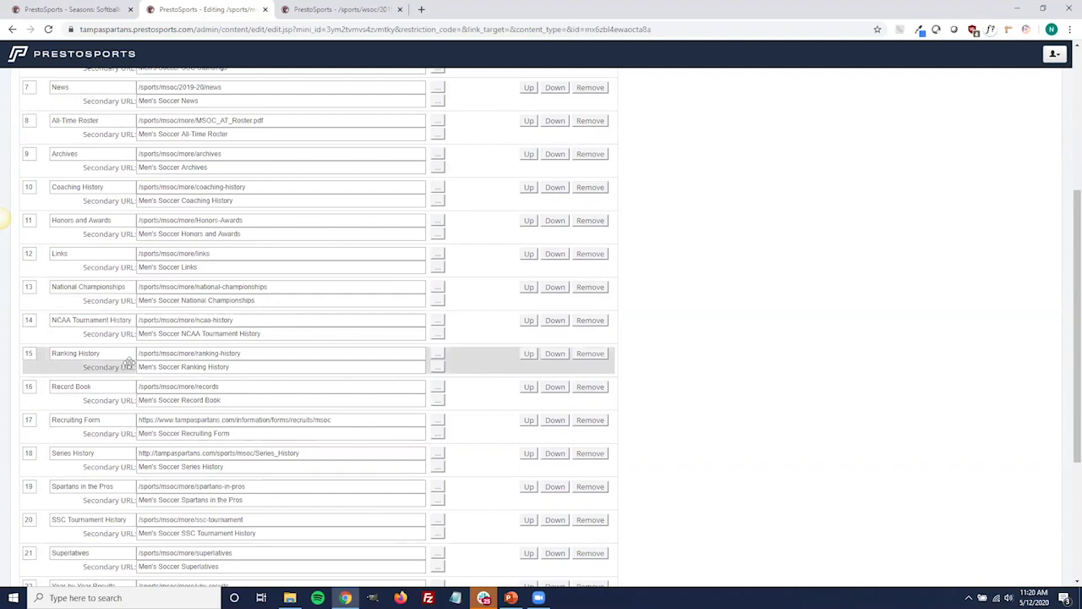
pyautogui.scroll(1, 128, 358)
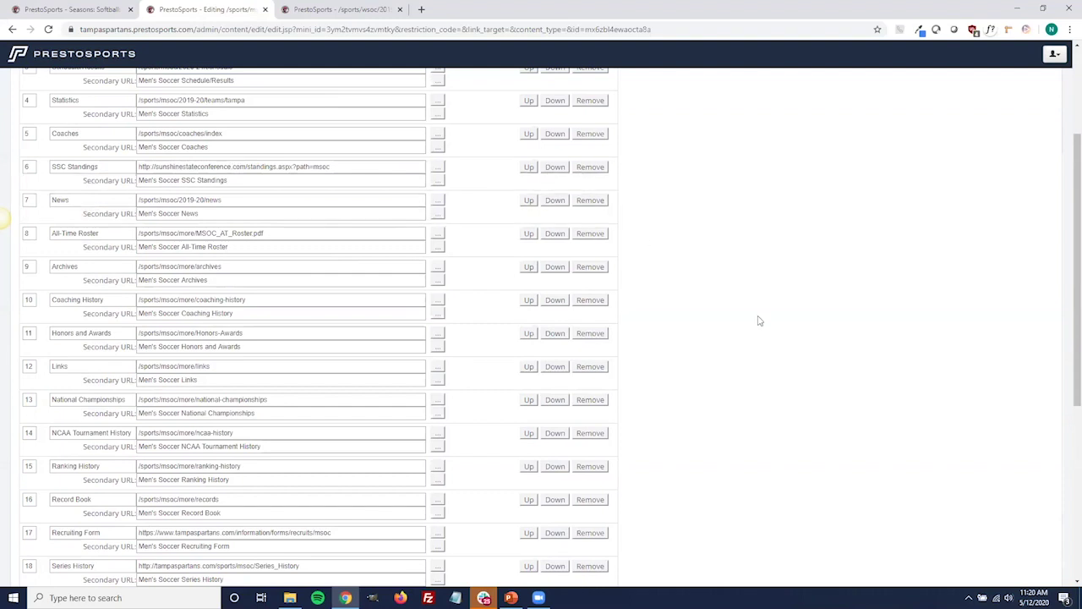
pyautogui.scroll(-3, 749, 357)
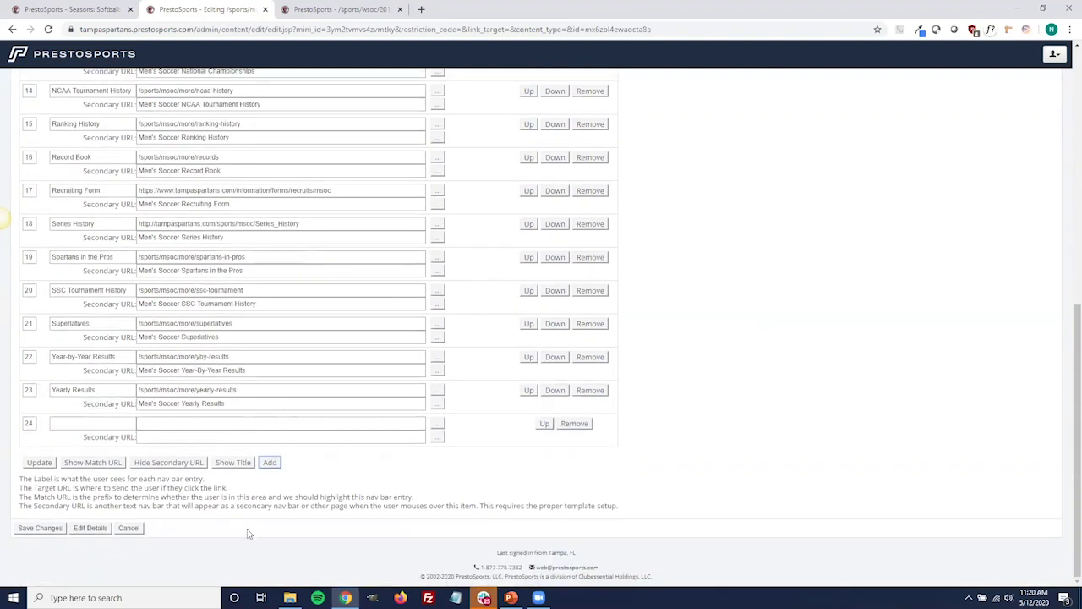
pyautogui.click(127, 528)
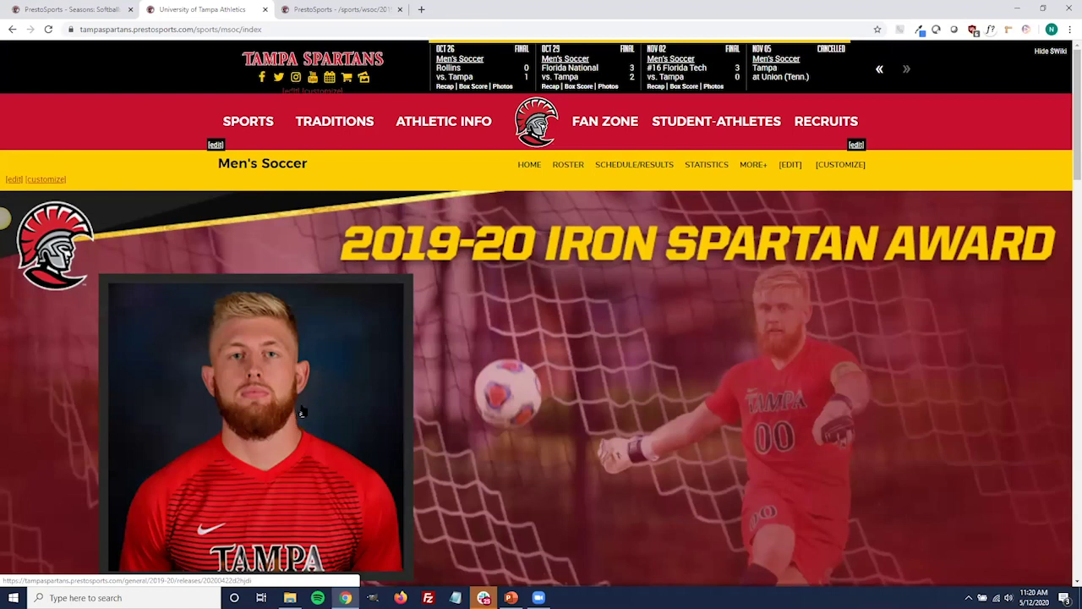
# Open the Men's Soccer news page and view the 2013-14 season's stories.
pyautogui.click(751, 173)
pyautogui.click(670, 208)
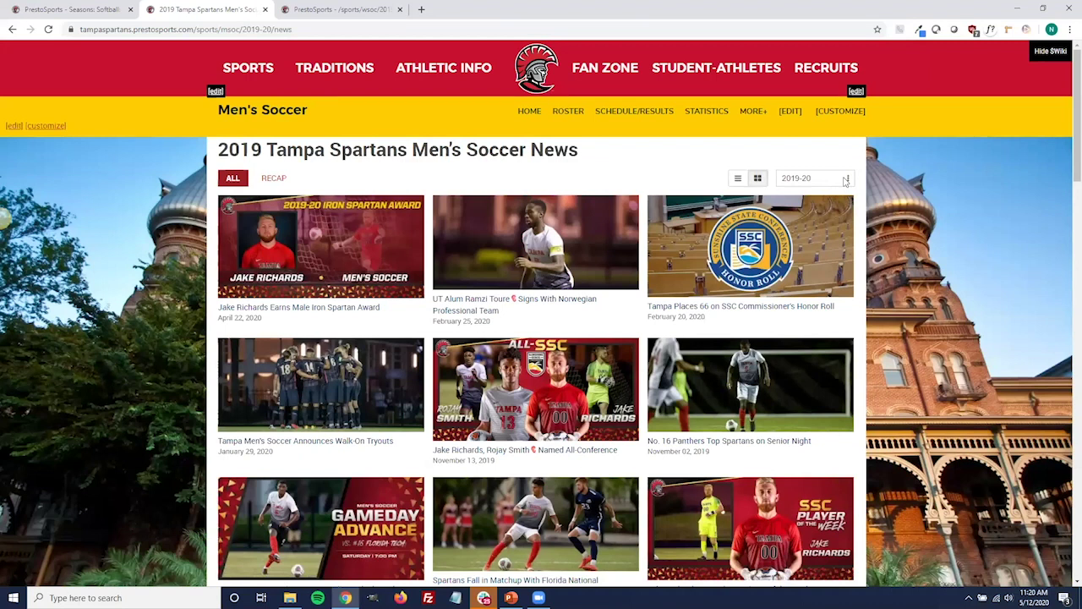
pyautogui.click(845, 179)
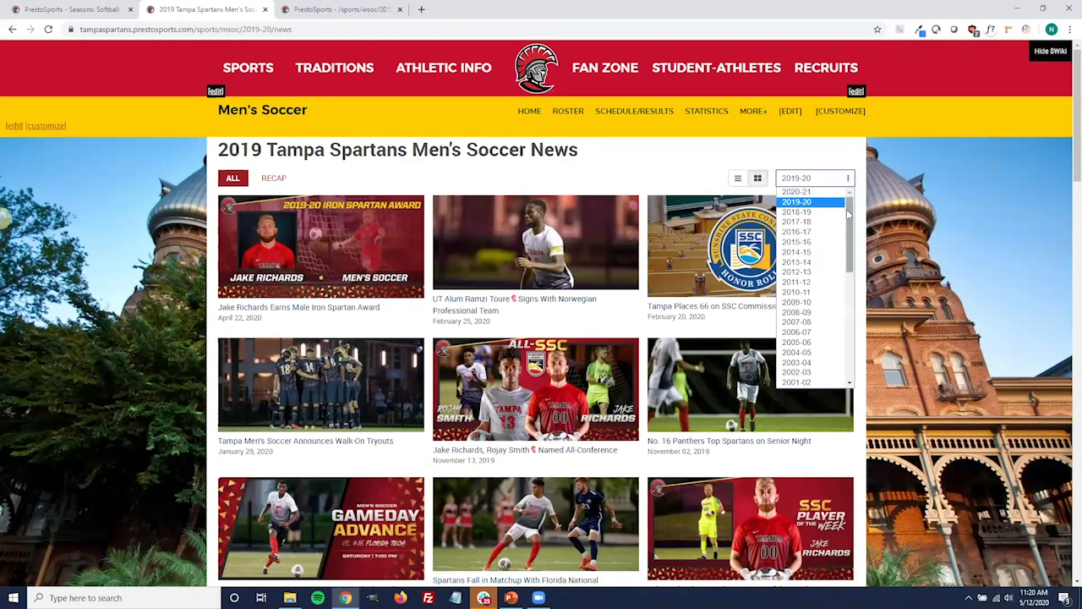
pyautogui.moveTo(849, 216); pyautogui.dragTo(856, 234)
pyautogui.scroll(5, 850, 245)
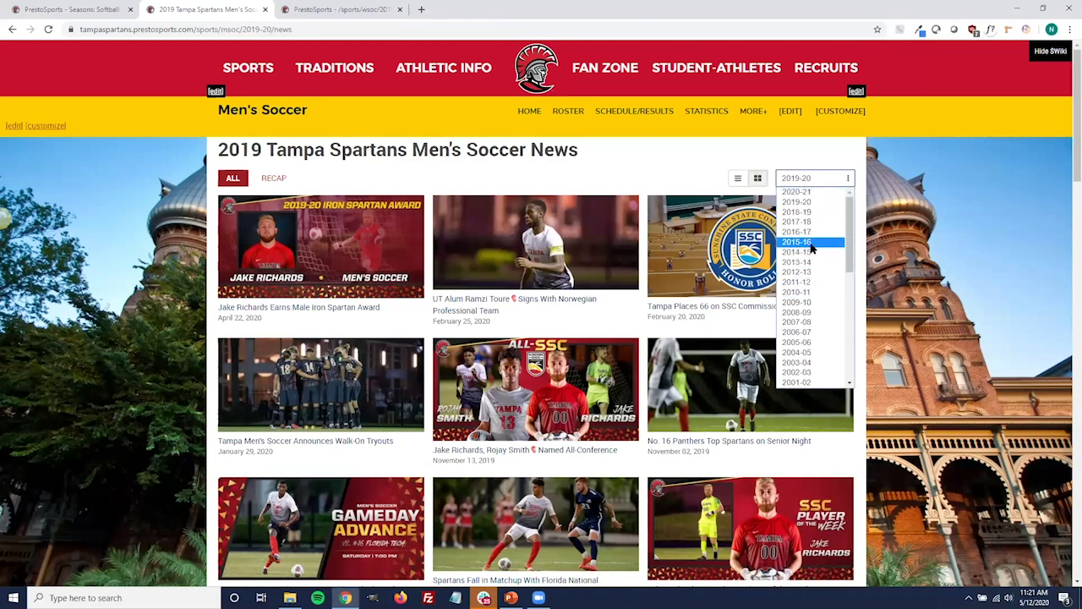
pyautogui.click(809, 263)
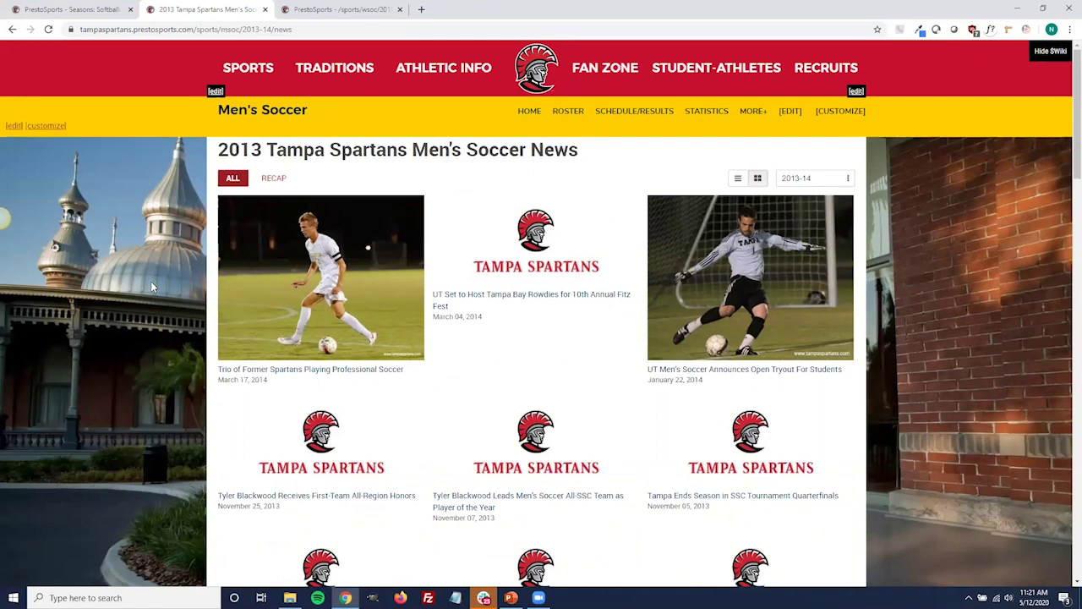
# Switch the news list to the 2018-19 season.
pyautogui.click(807, 179)
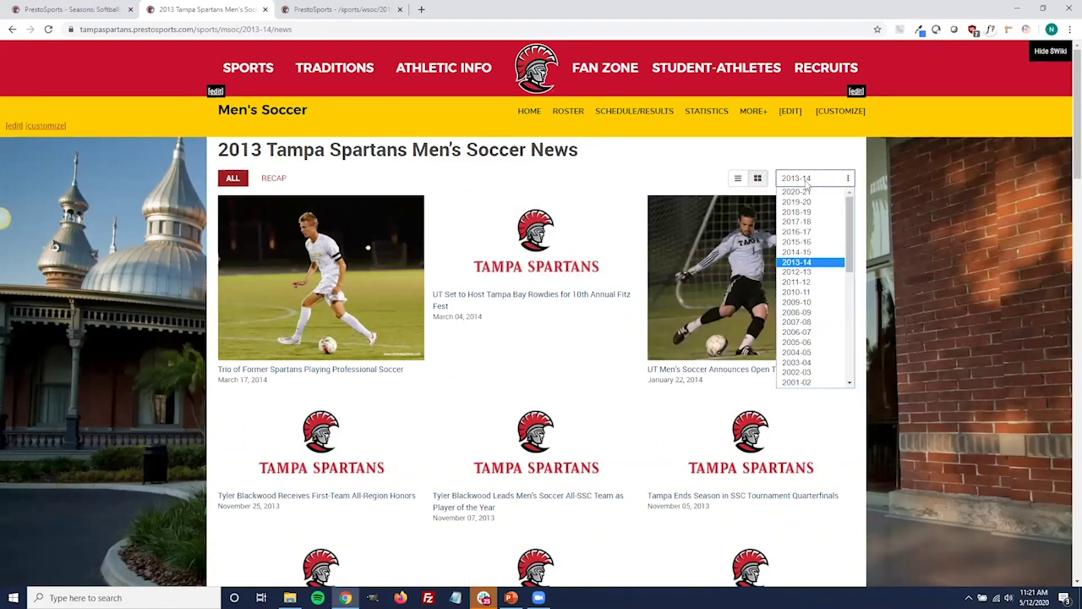
pyautogui.click(800, 212)
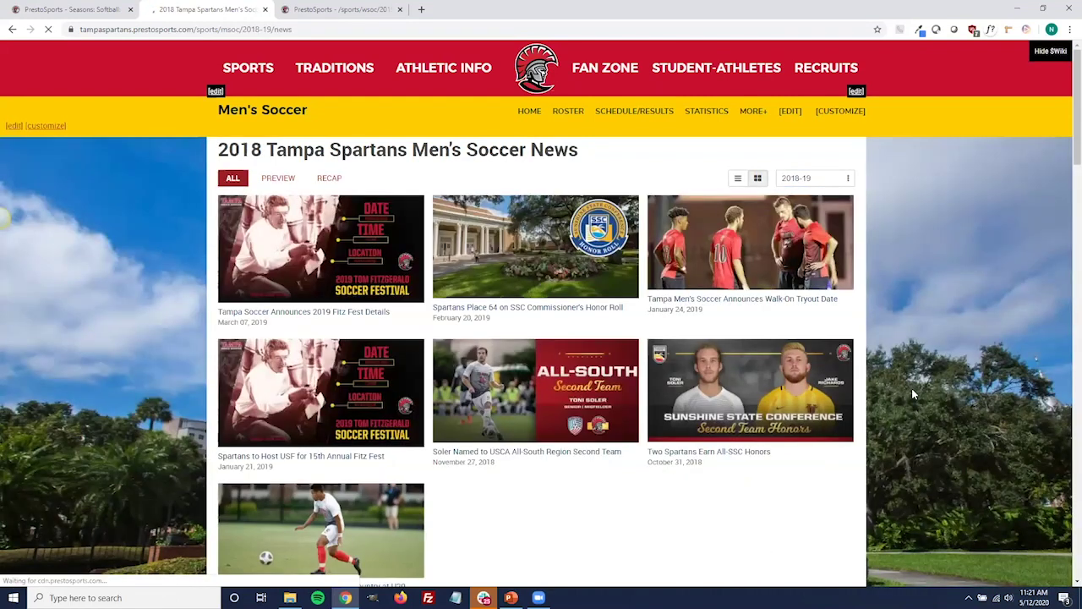
pyautogui.scroll(-2, 914, 386)
pyautogui.scroll(2, 920, 364)
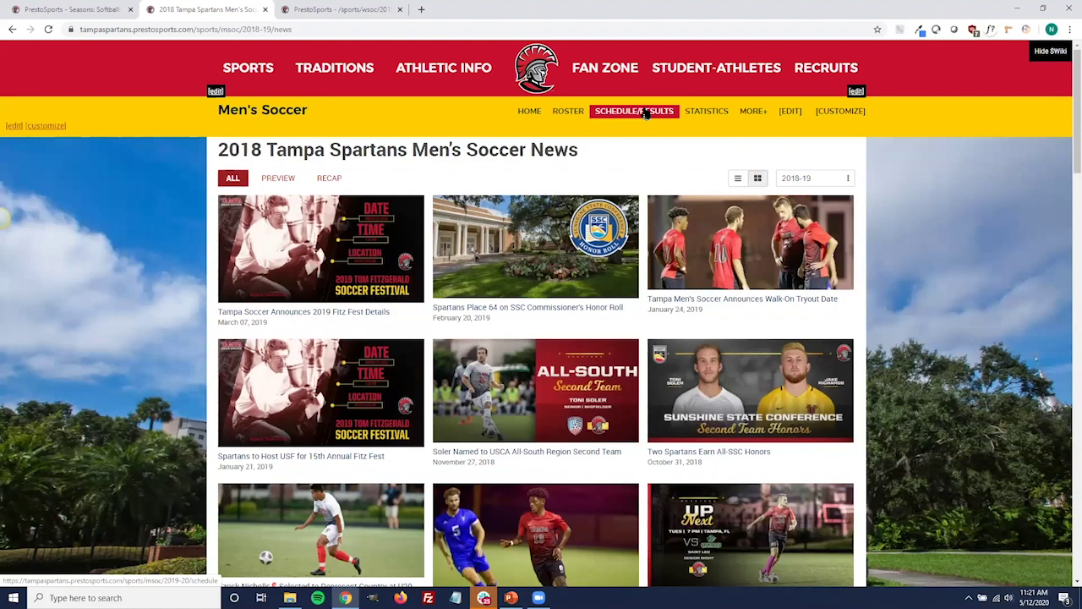
# Show the 2018 men's soccer schedule, then open the schedule archive year editor.
pyautogui.click(646, 113)
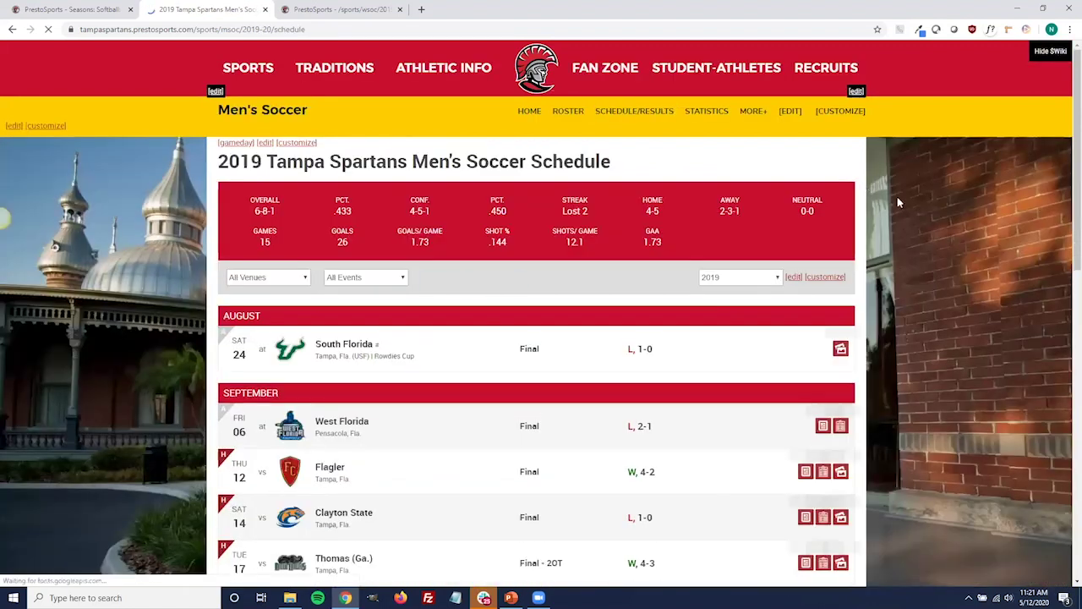
pyautogui.click(762, 279)
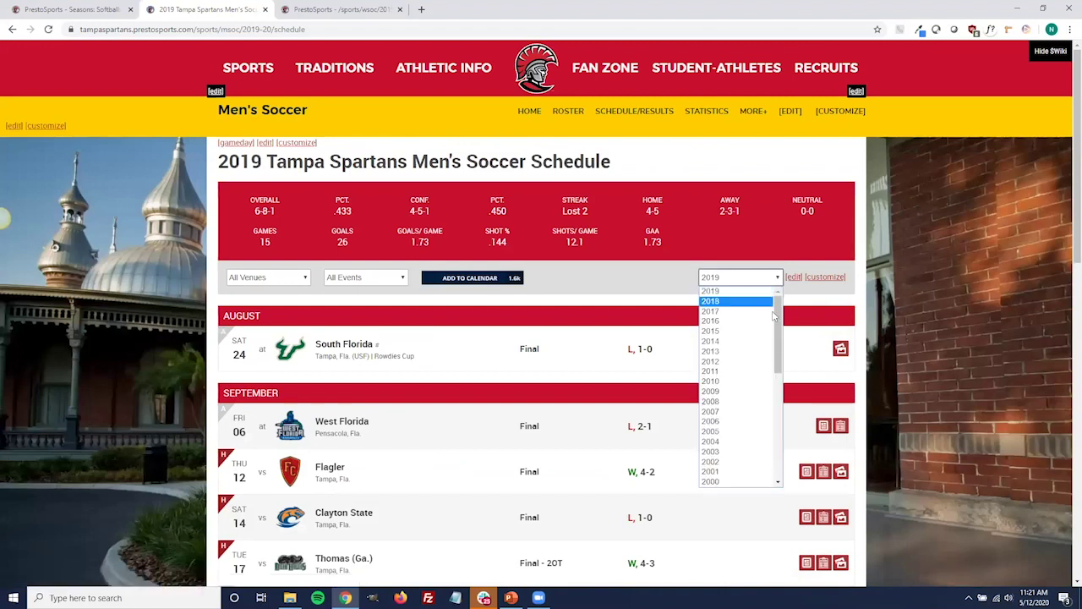
pyautogui.moveTo(779, 318); pyautogui.dragTo(735, 296)
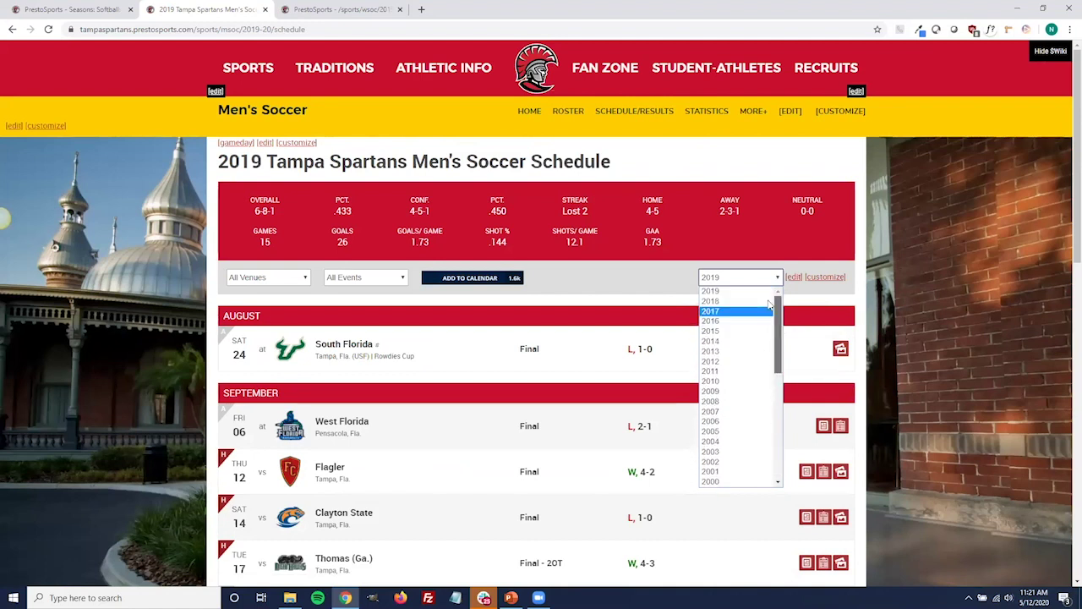
pyautogui.click(713, 301)
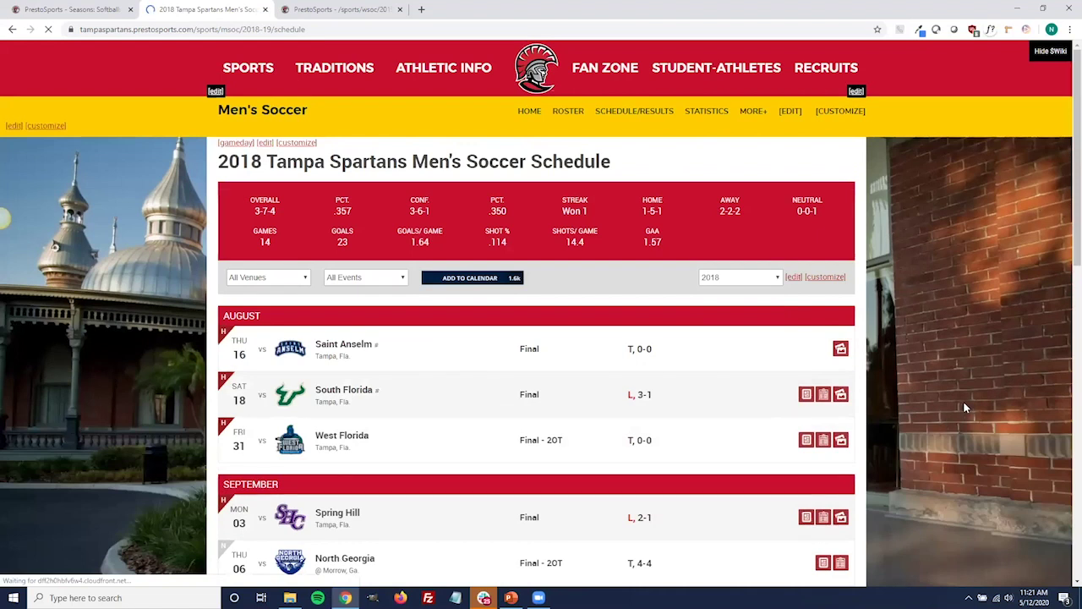
pyautogui.click(794, 278)
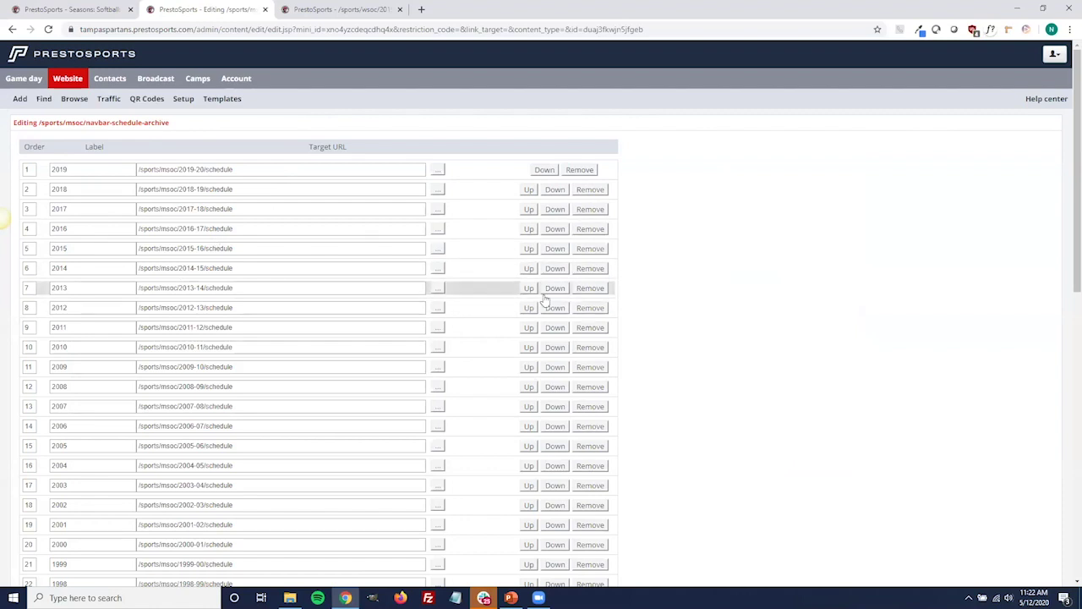
pyautogui.scroll(-5, 454, 327)
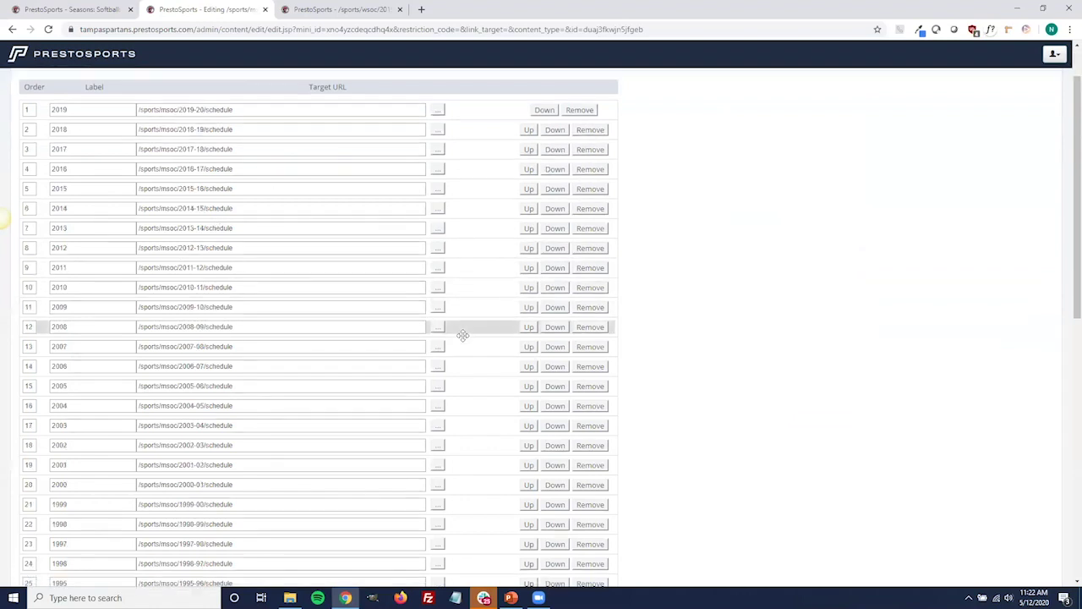
pyautogui.scroll(-3, 400, 391)
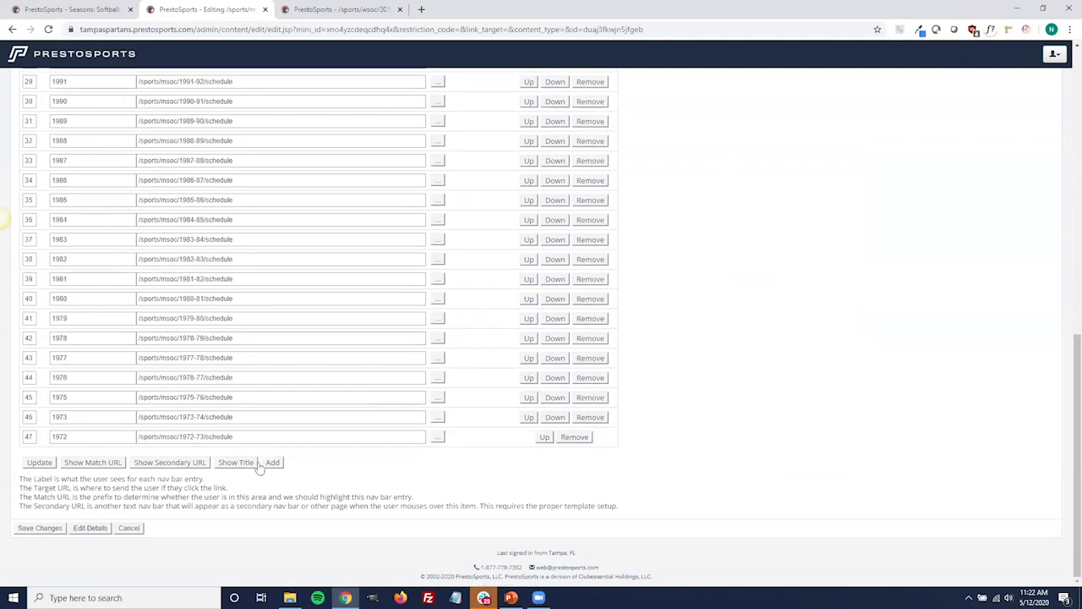
pyautogui.click(272, 461)
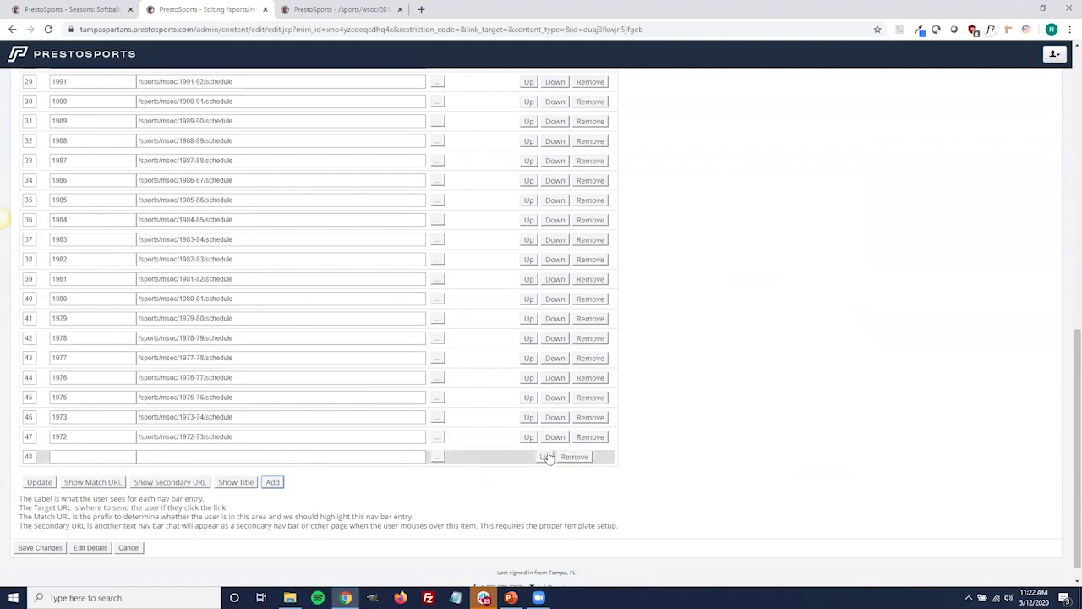
pyautogui.moveTo(480, 456); pyautogui.dragTo(471, 282)
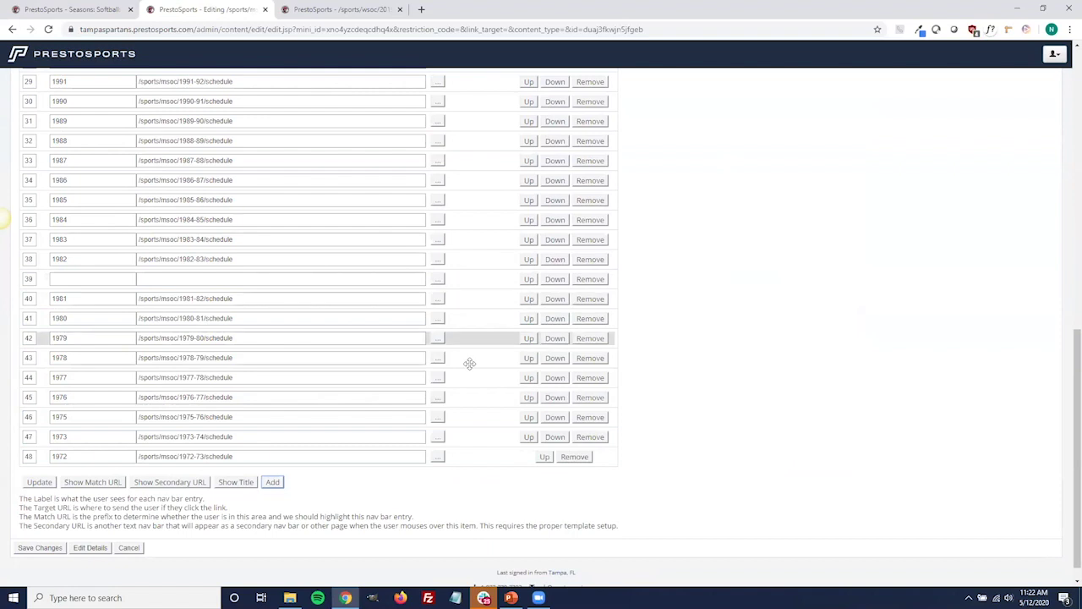
pyautogui.scroll(1, 480, 335)
pyautogui.moveTo(468, 338); pyautogui.dragTo(475, 172)
pyautogui.scroll(6, 474, 314)
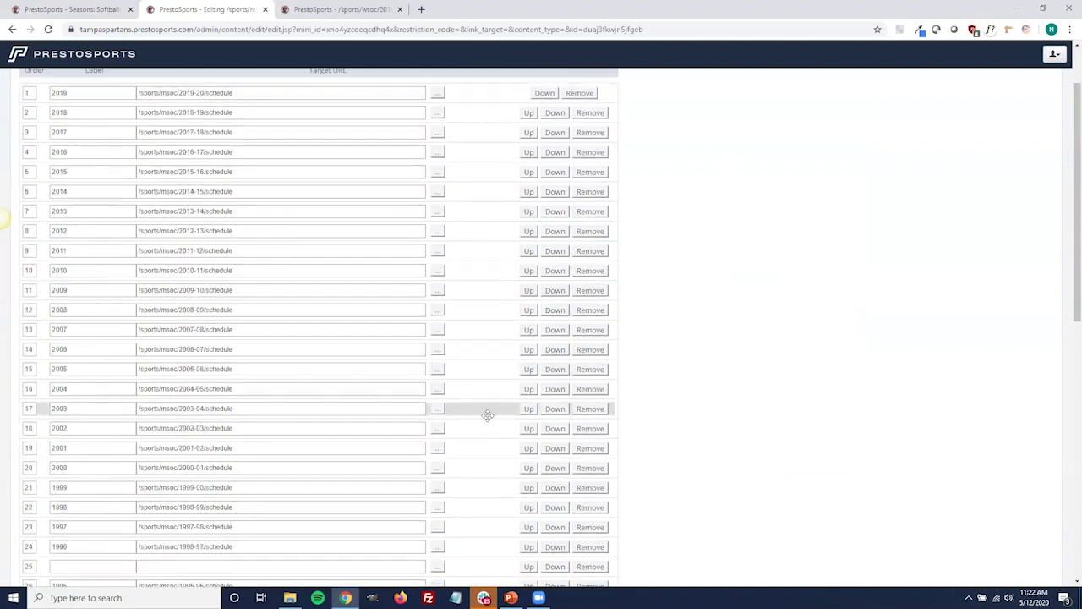
pyautogui.scroll(-8, 486, 421)
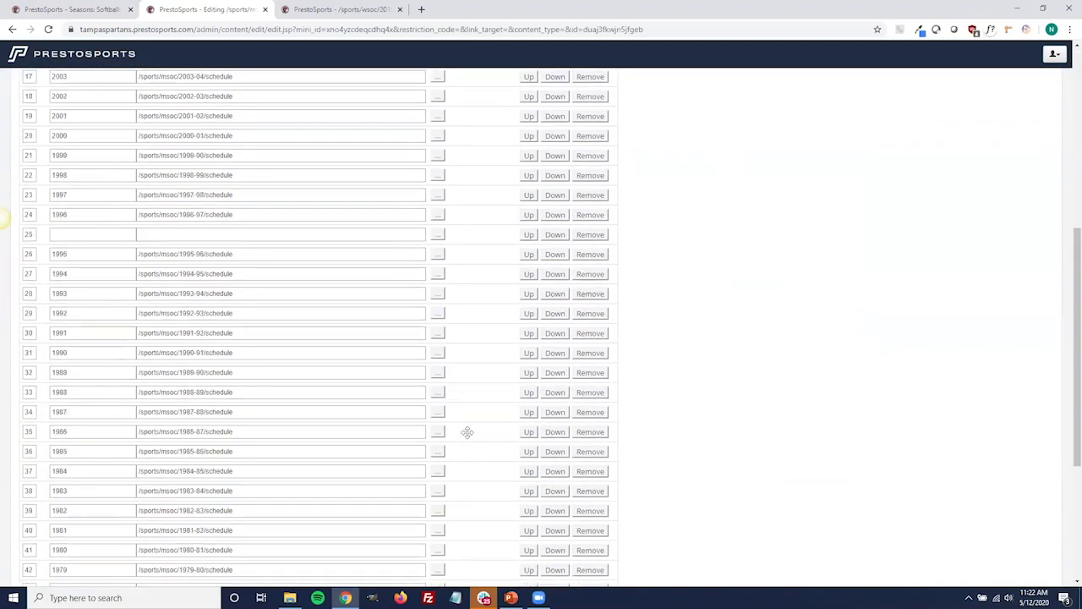
pyautogui.click(127, 569)
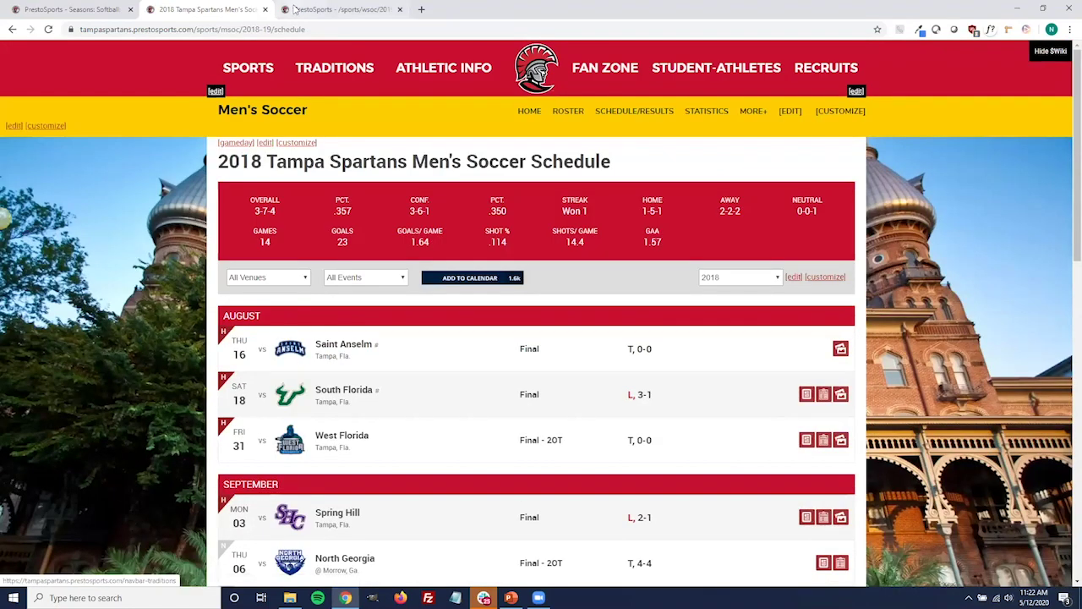
# Browse the admin /sports/msoc/ content list, paging between its last page and items 41-60.
pyautogui.click(72, 9)
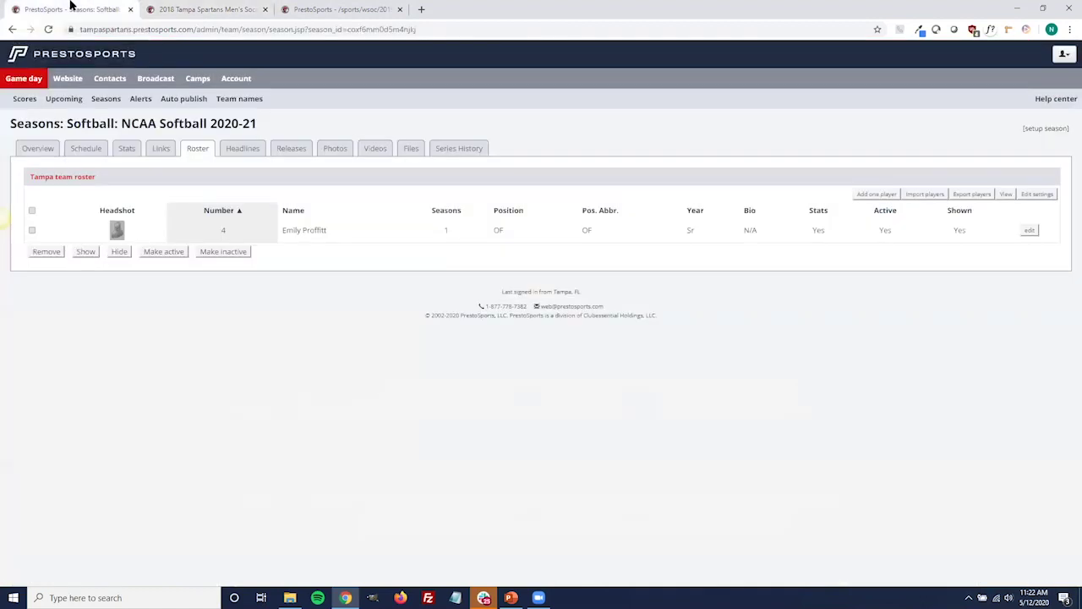
pyautogui.click(72, 84)
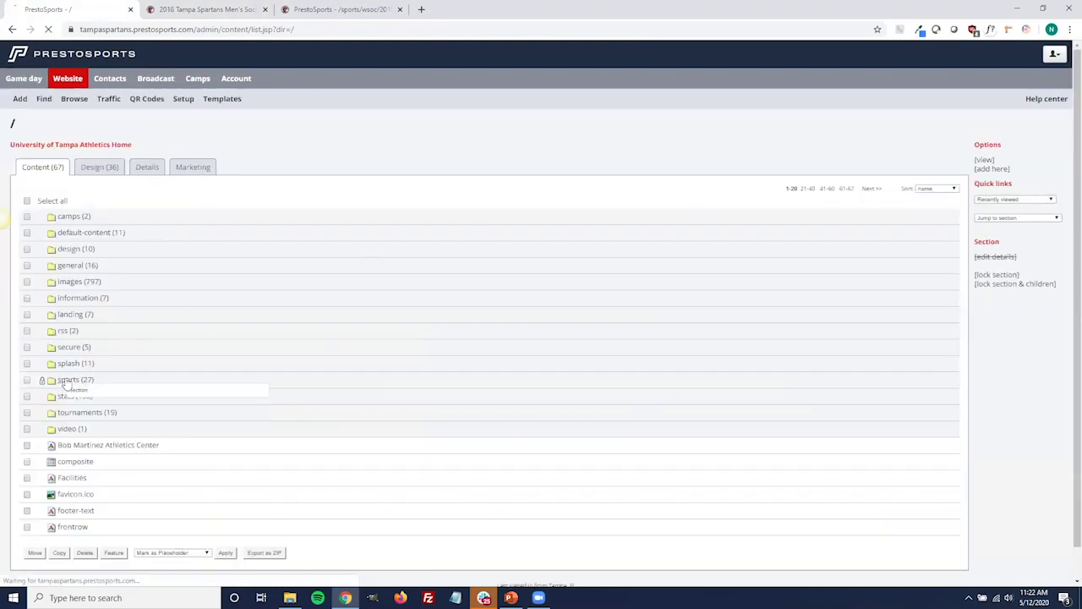
pyautogui.click(67, 381)
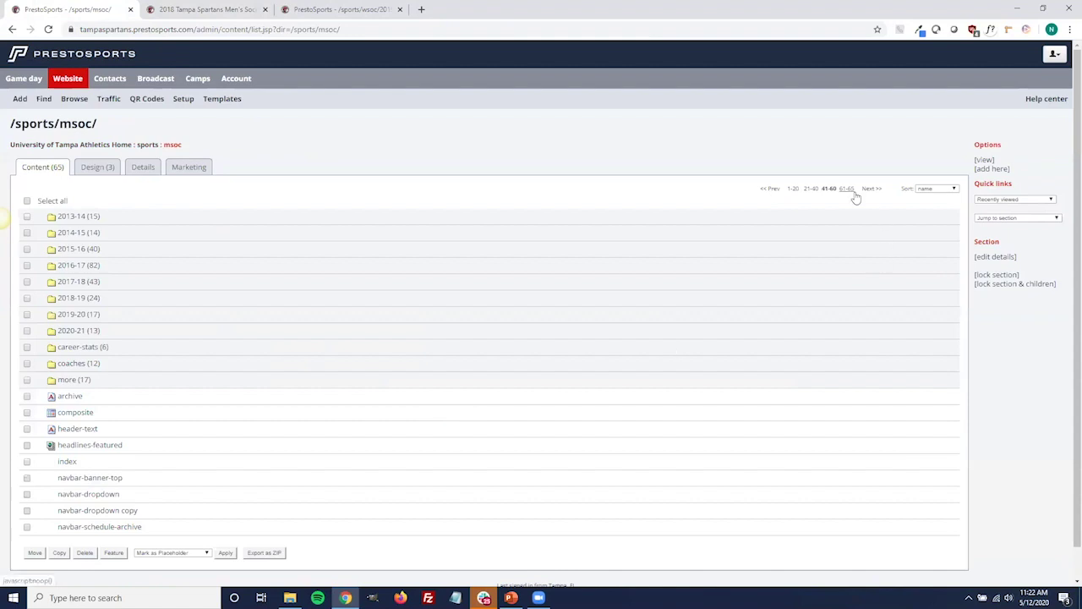
pyautogui.click(856, 196)
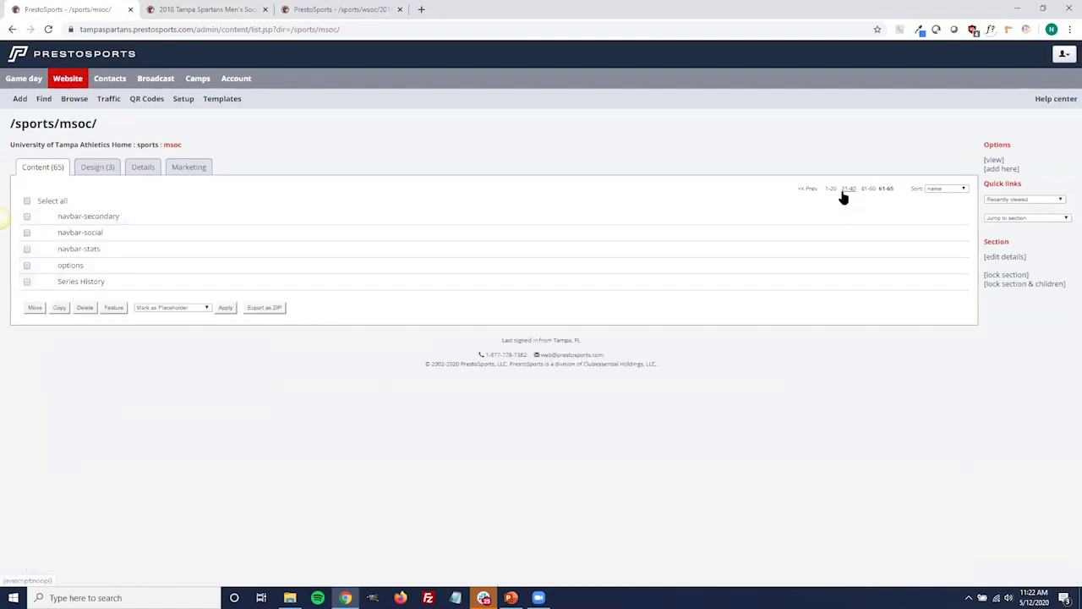
pyautogui.click(870, 188)
pyautogui.scroll(-1, 374, 379)
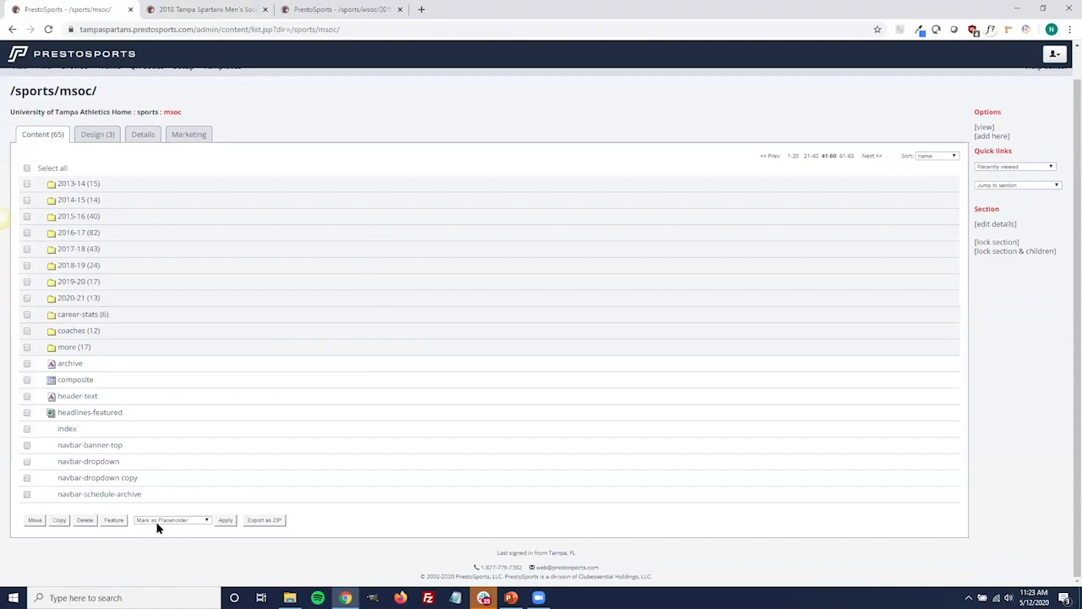
pyautogui.moveTo(121, 504)
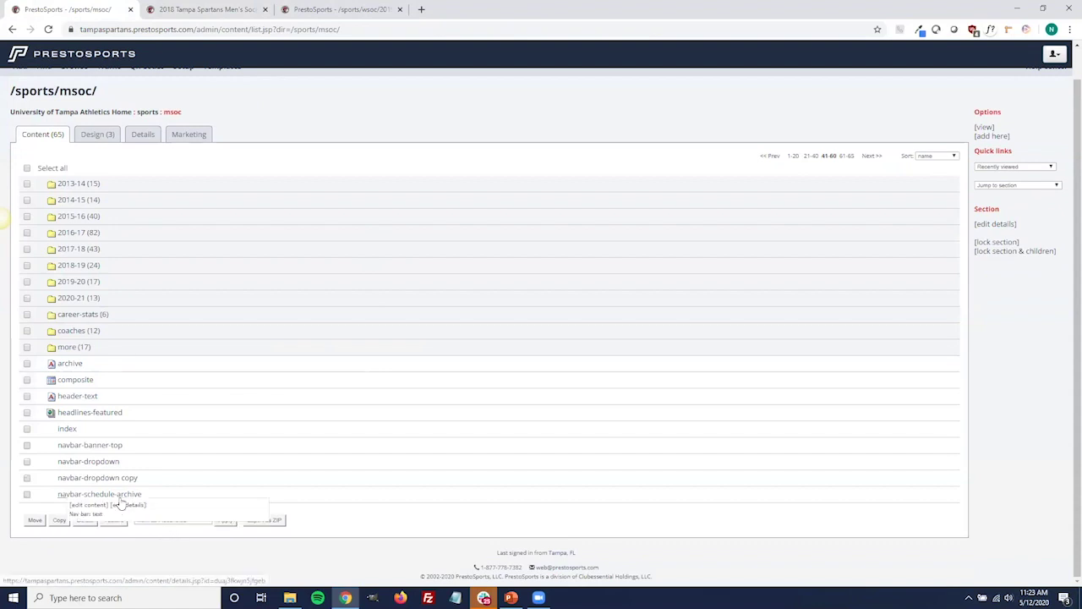
pyautogui.click(201, 9)
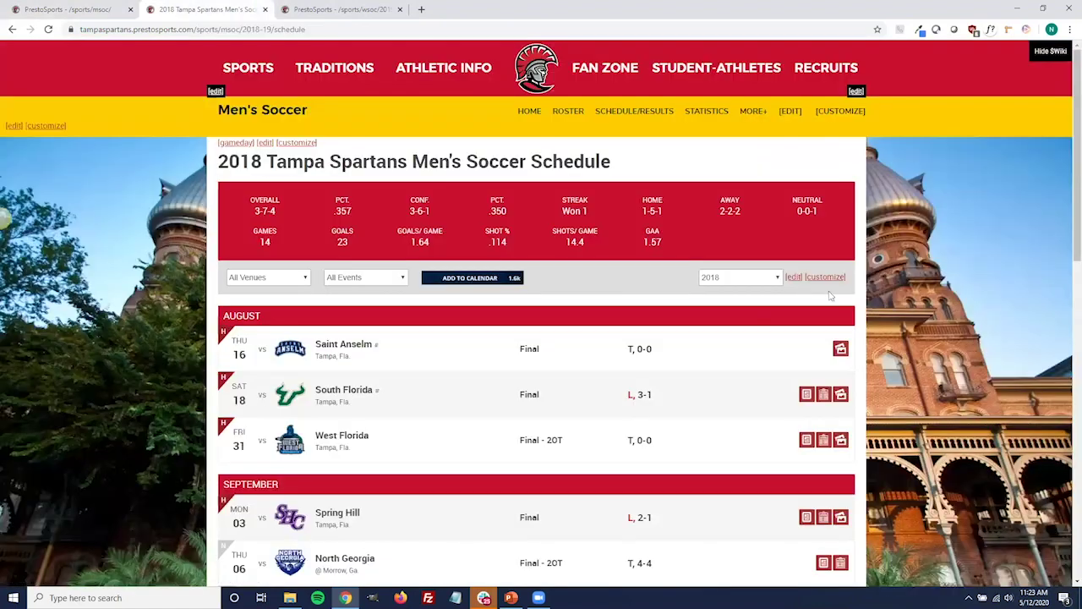
pyautogui.click(91, 15)
pyautogui.moveTo(64, 499)
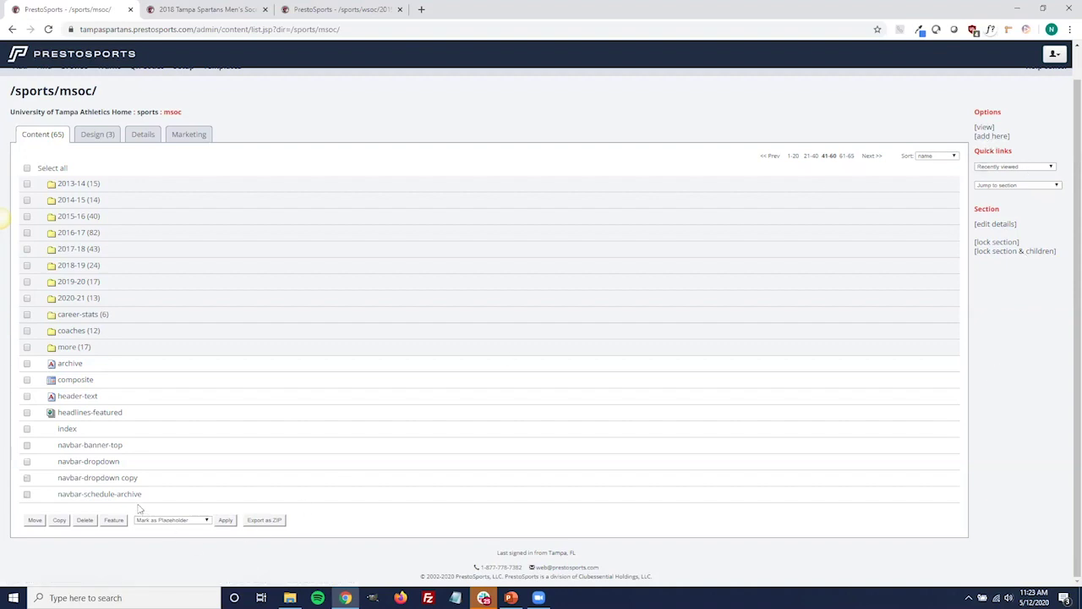
# Start a new Nav bar: text page in msoc named navbar-schedule-archive.
pyautogui.click(993, 137)
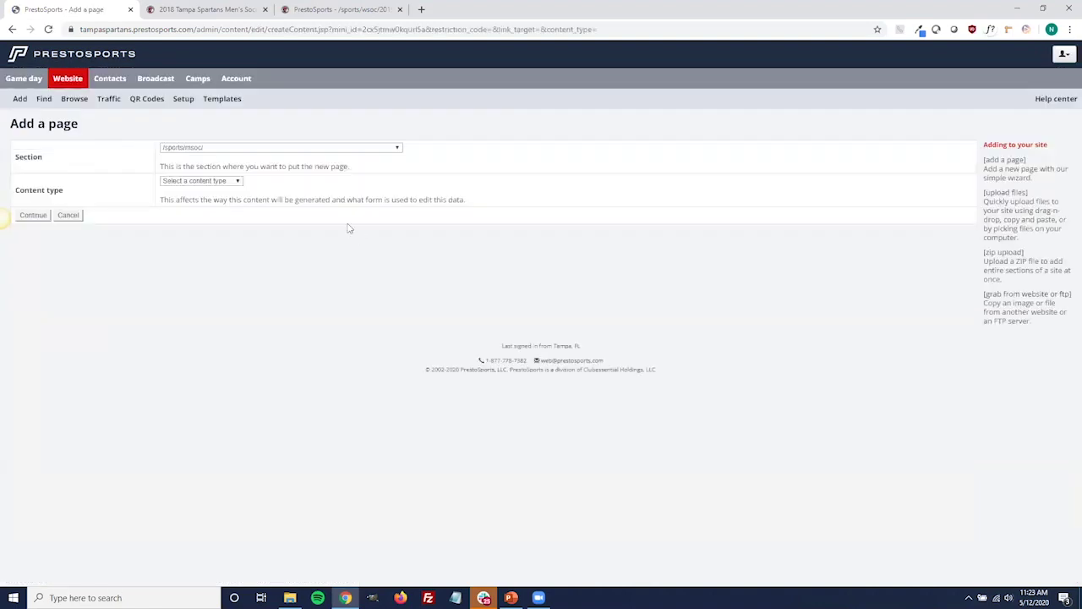
pyautogui.click(229, 182)
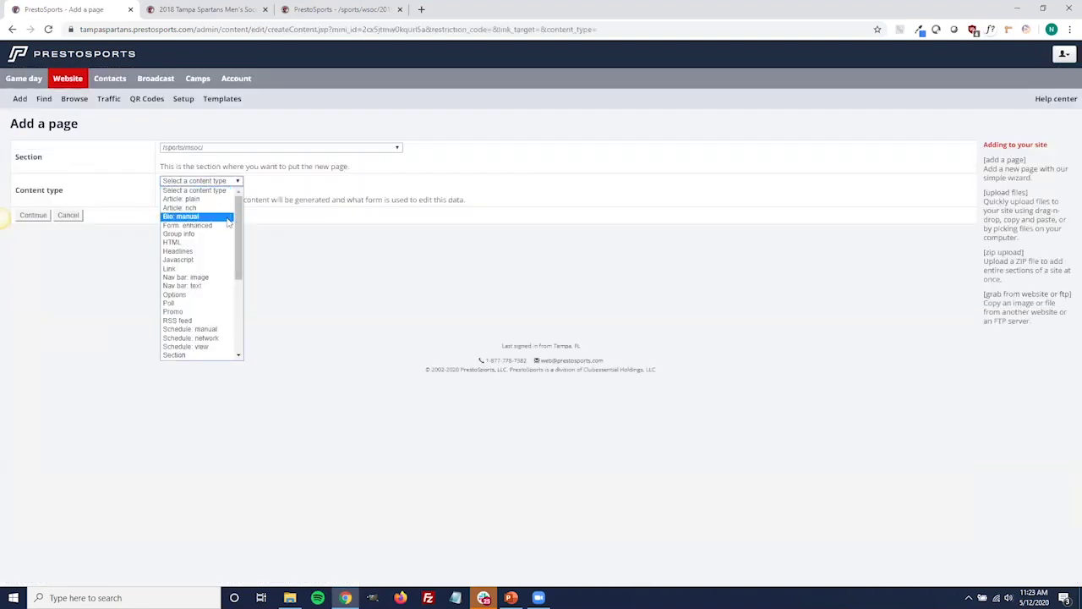
pyautogui.click(201, 288)
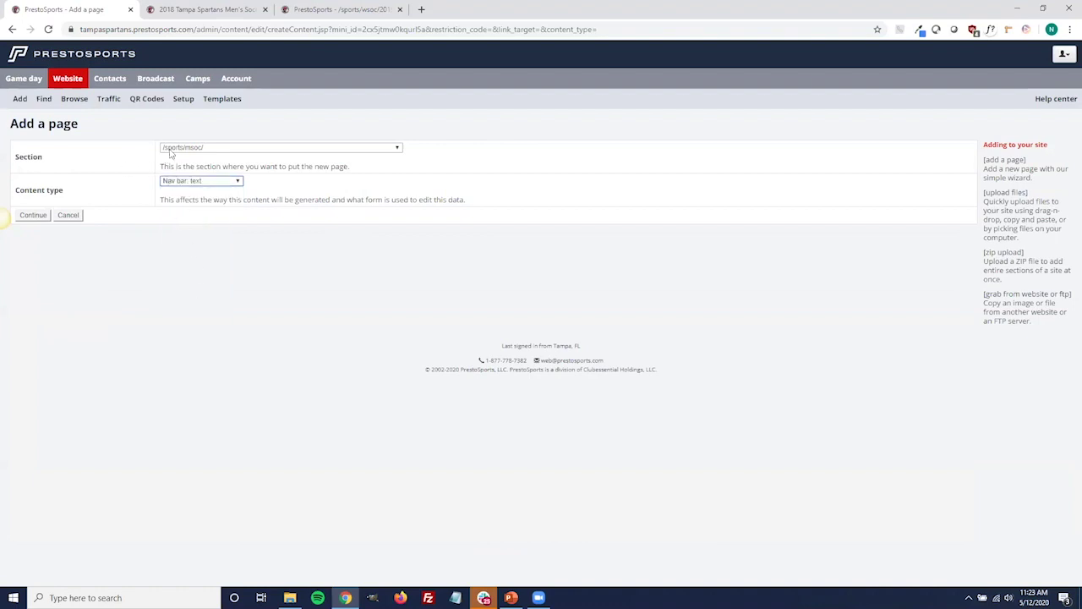
pyautogui.click(40, 216)
pyautogui.click(153, 148)
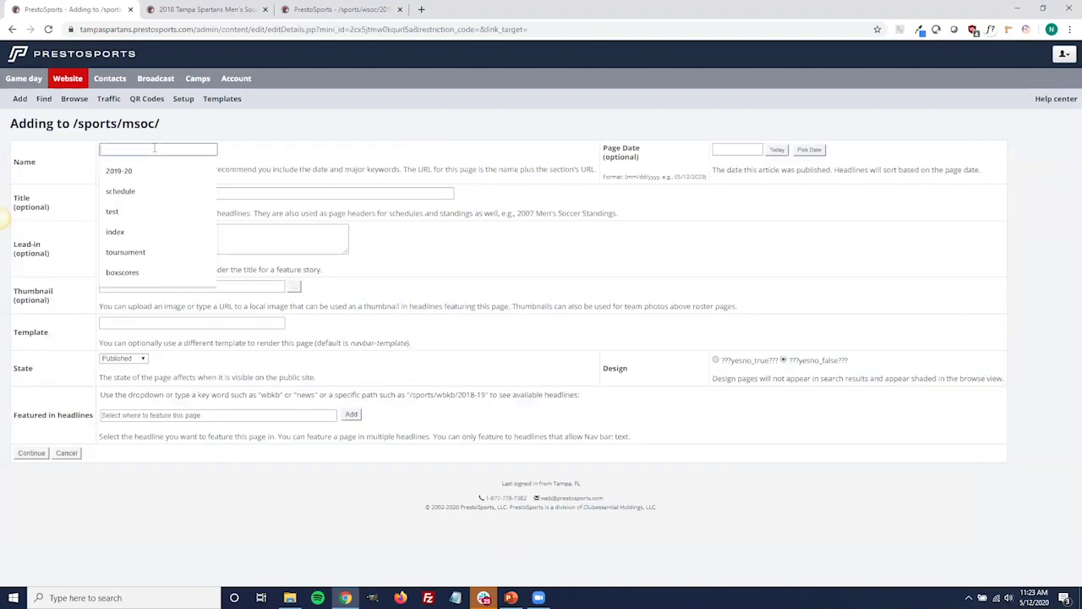
pyautogui.write('navbar-schedule-archive')
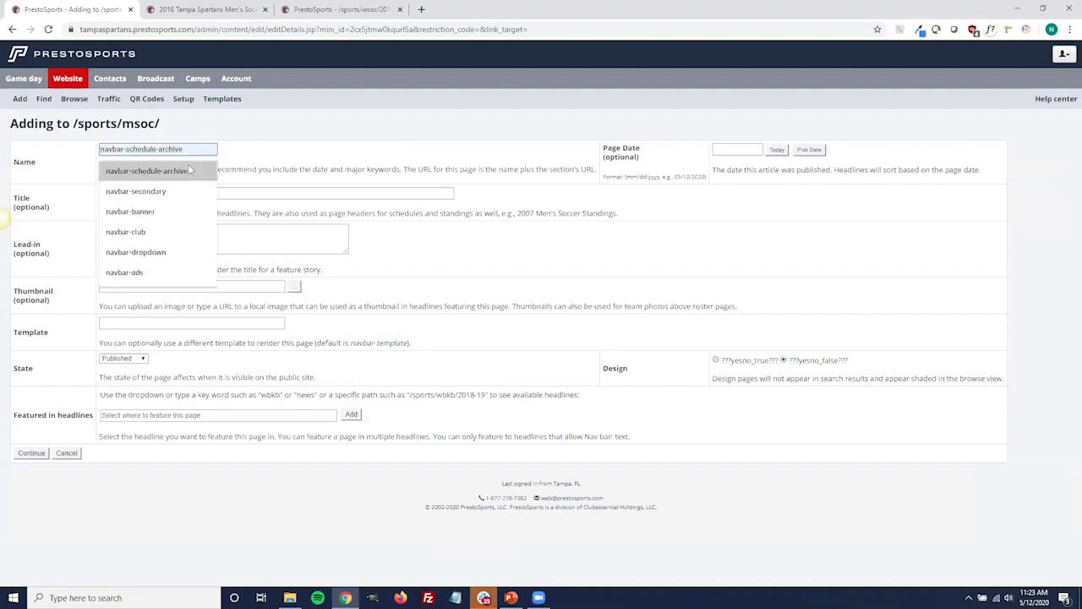
pyautogui.click(182, 169)
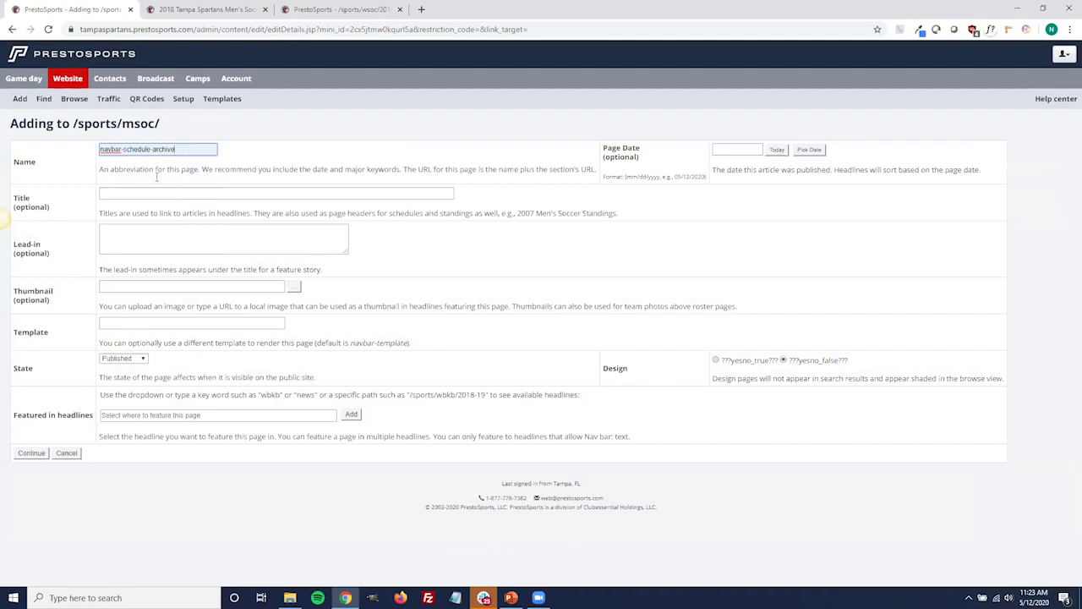
pyautogui.click(32, 454)
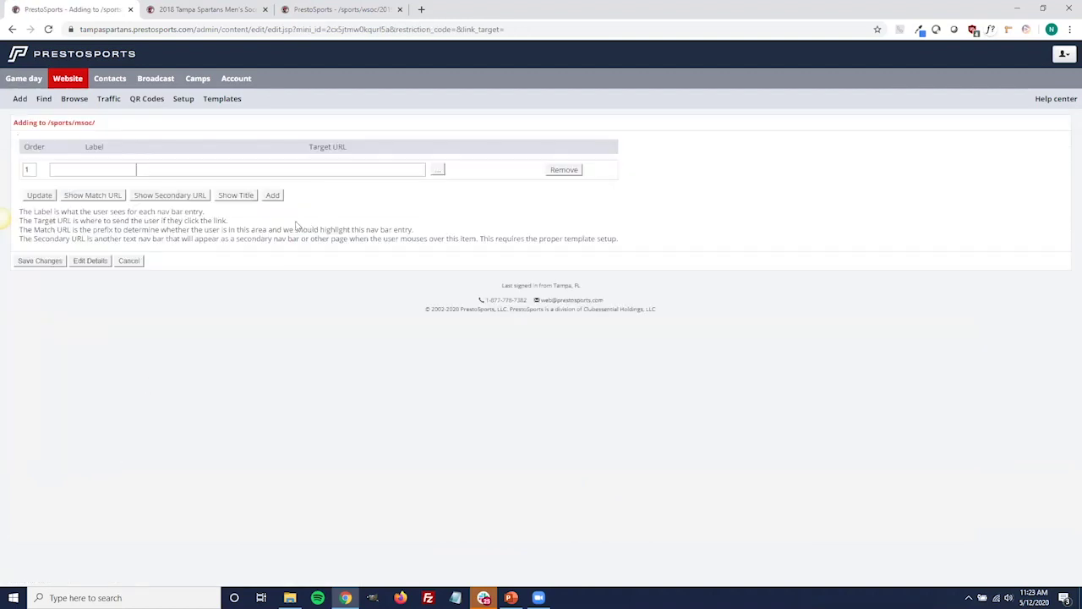
# Add three nav bar entry rows, then cancel without saving.
pyautogui.click(272, 196)
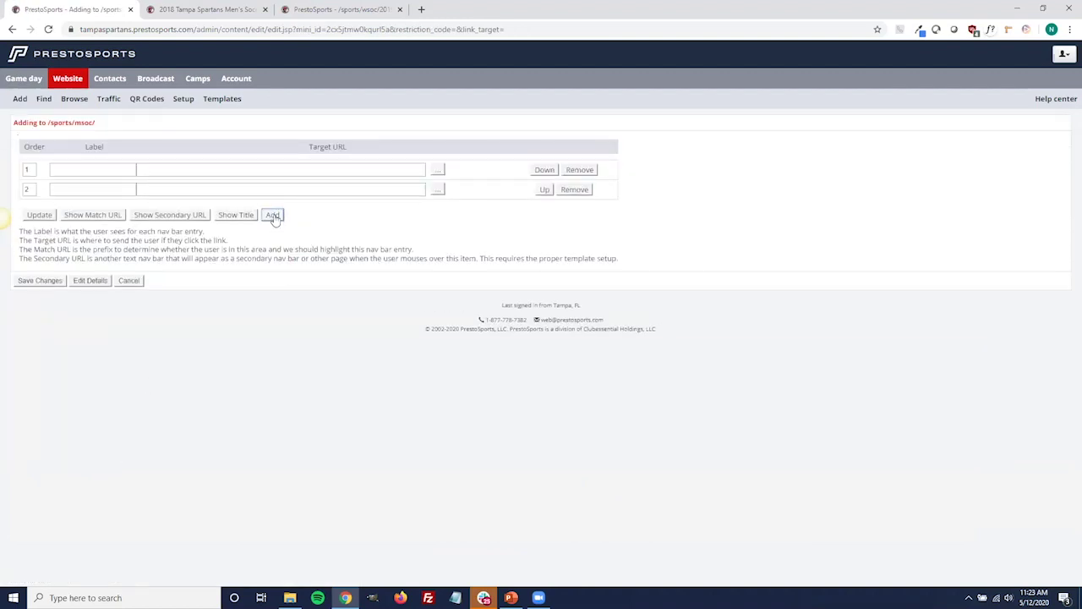
pyautogui.click(273, 215)
pyautogui.click(273, 235)
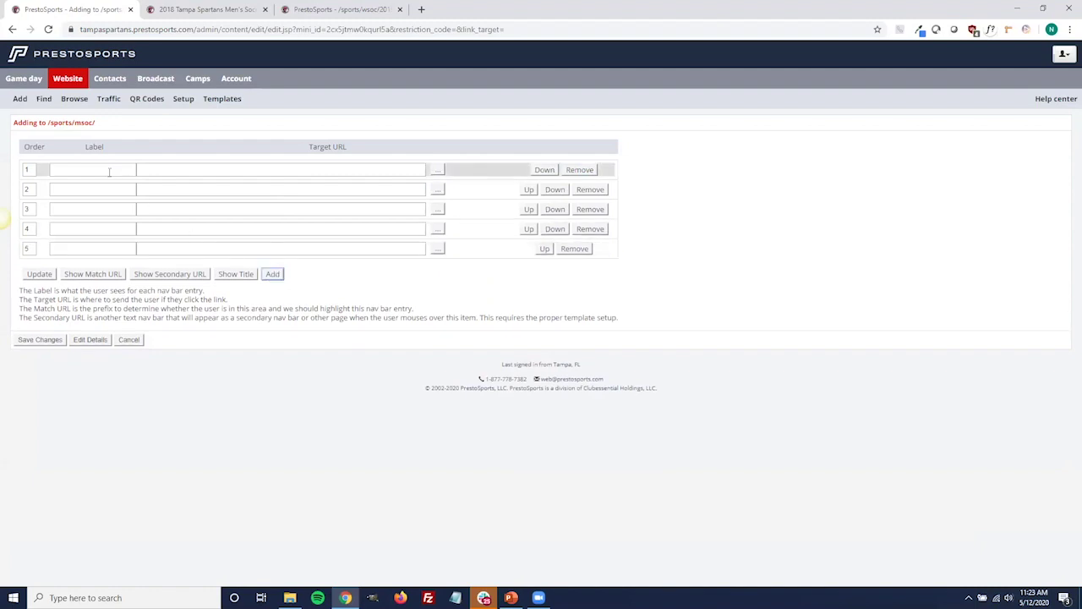
pyautogui.click(127, 342)
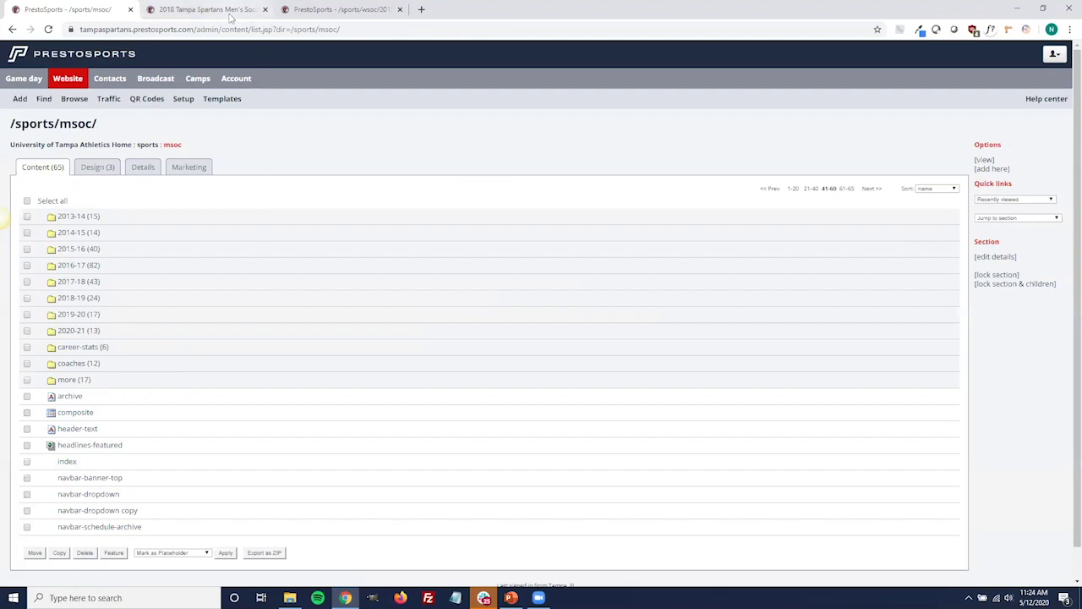
pyautogui.click(231, 11)
# View the 2020 men's soccer roster and its archive years, then show the wsoc 2019-20 photos listing.
pyautogui.click(568, 111)
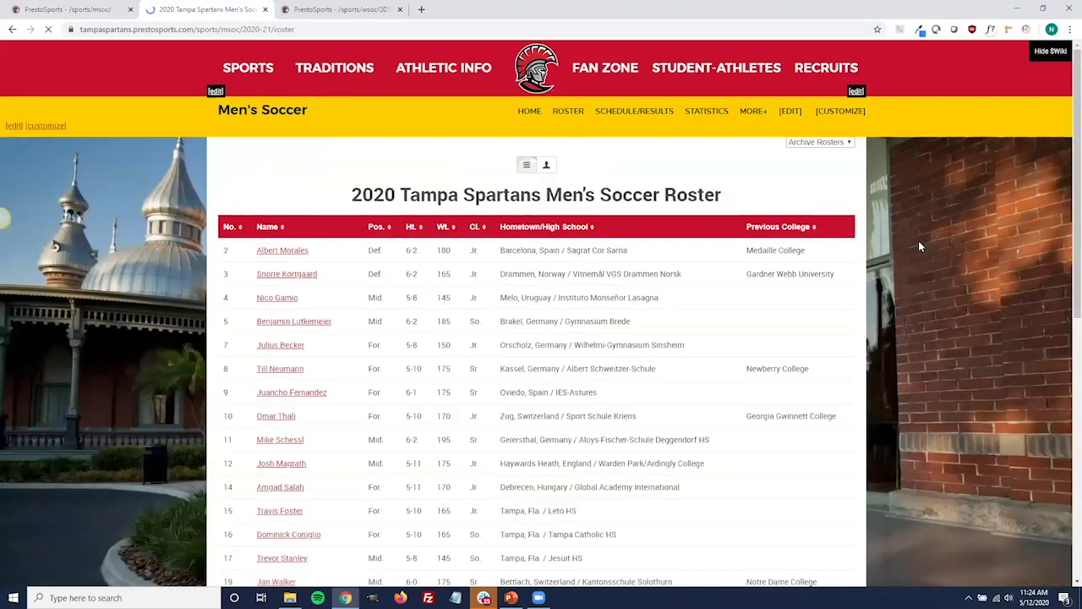
pyautogui.click(819, 143)
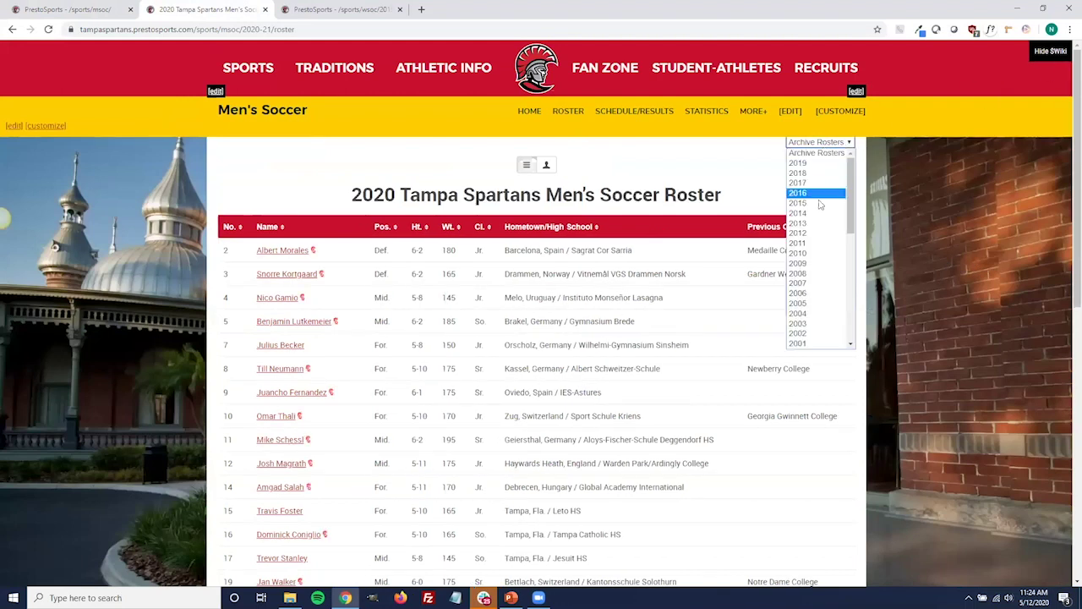
pyautogui.scroll(-3, 818, 207)
pyautogui.scroll(-3, 819, 207)
pyautogui.scroll(5, 819, 207)
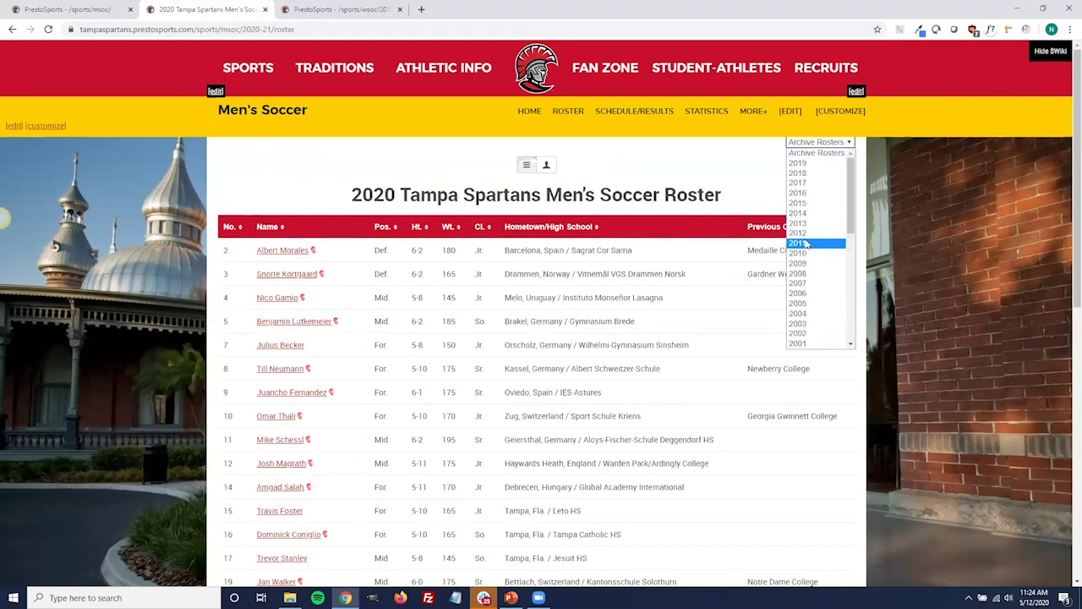
pyautogui.click(675, 180)
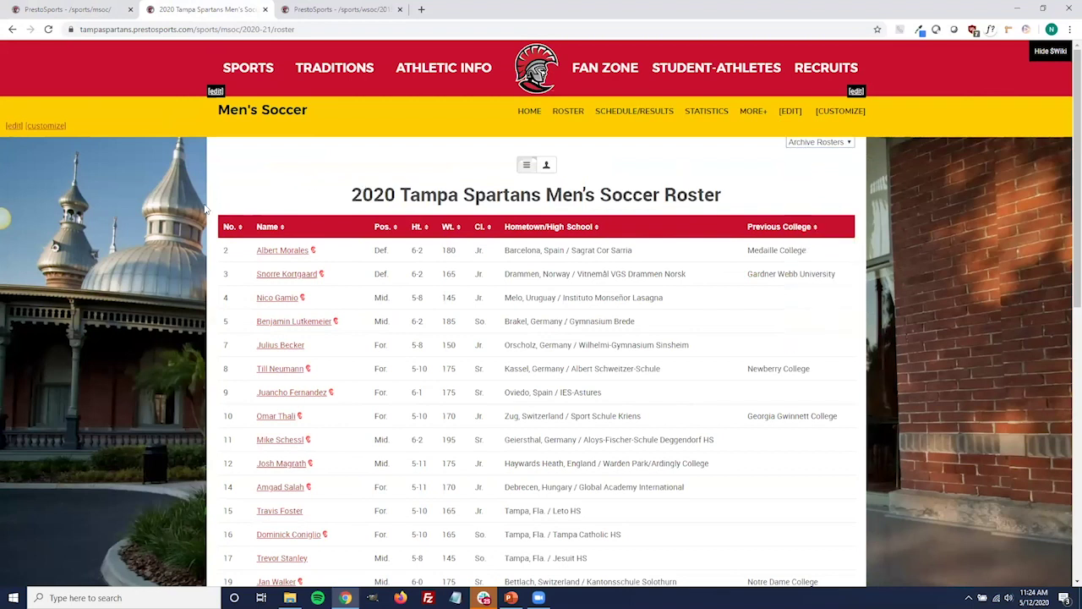
pyautogui.click(300, 14)
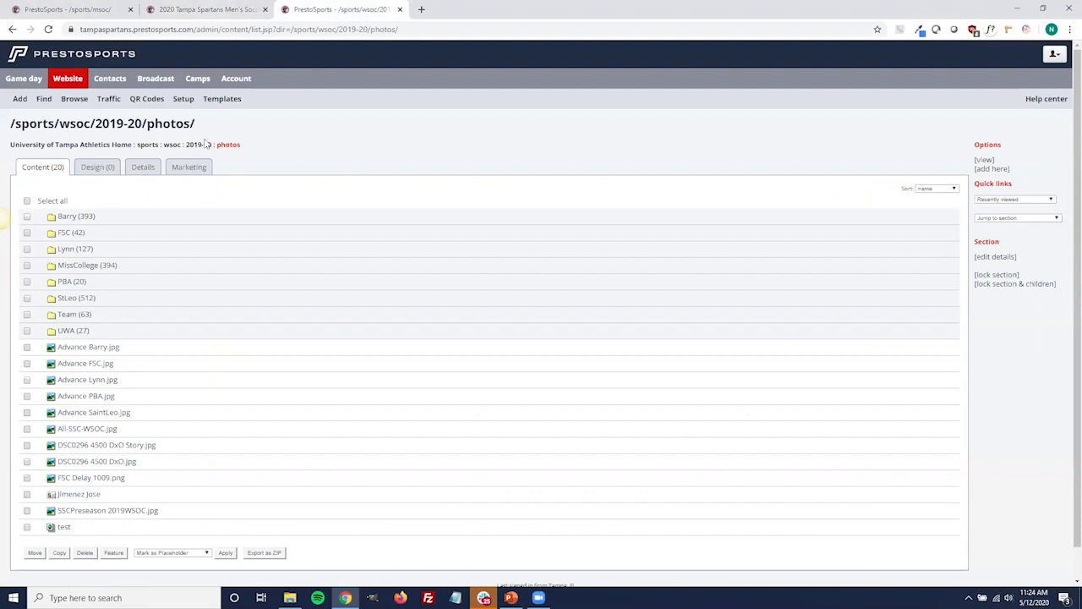
# Open /sports/msoc/options for editing from items 61-65 of the msoc listing.
pyautogui.click(84, 9)
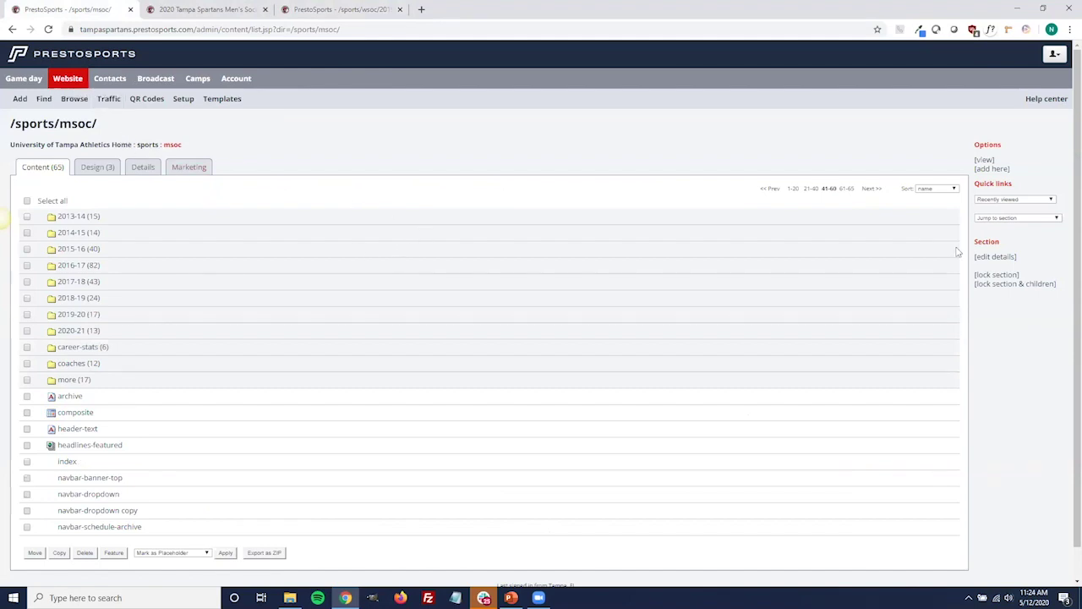
pyautogui.click(846, 188)
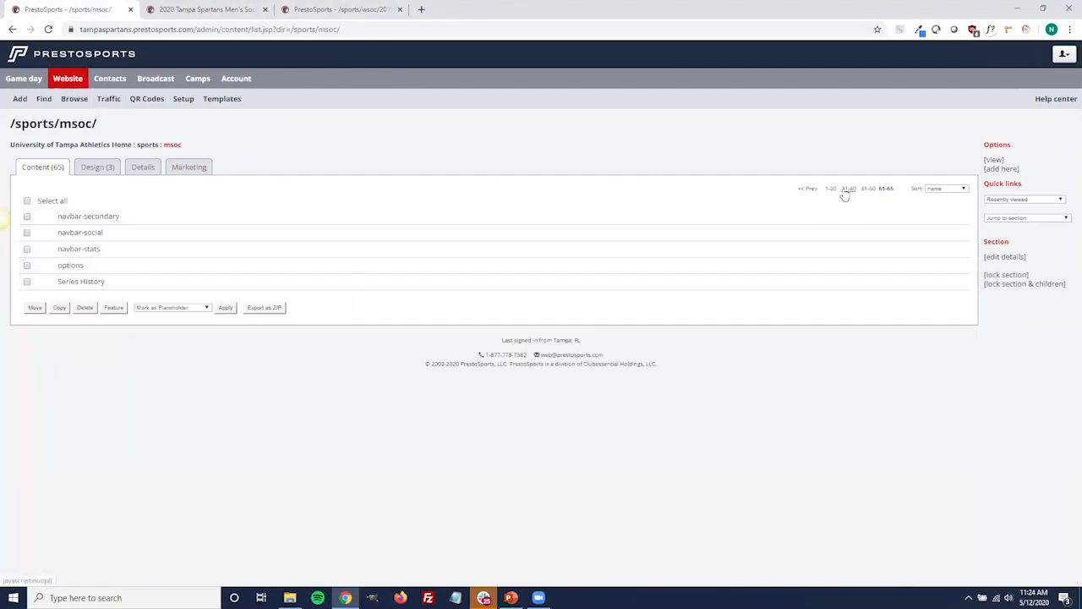
pyautogui.moveTo(75, 269)
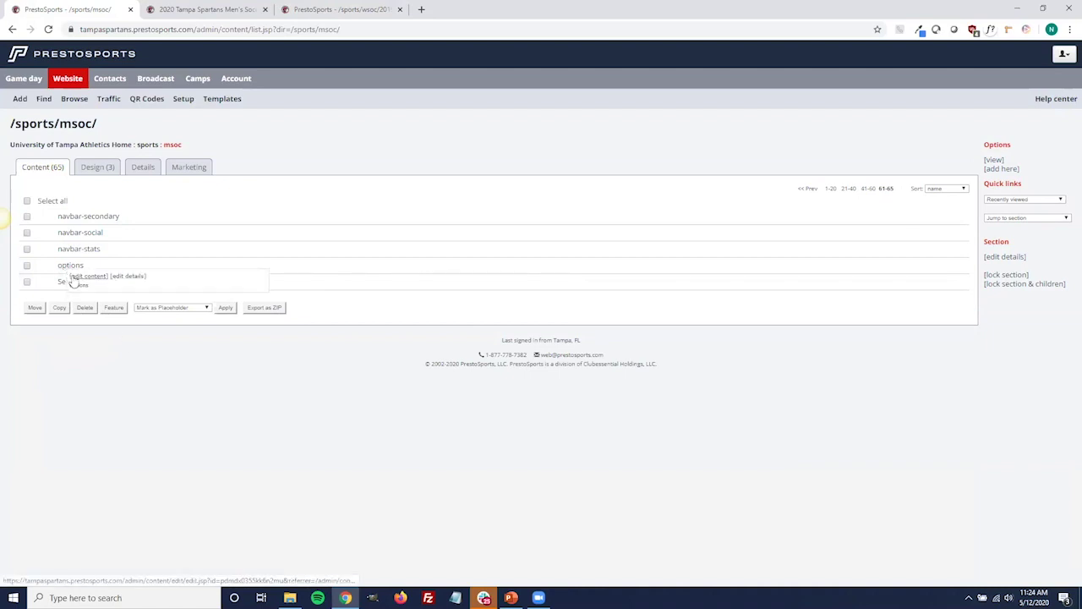
pyautogui.click(74, 279)
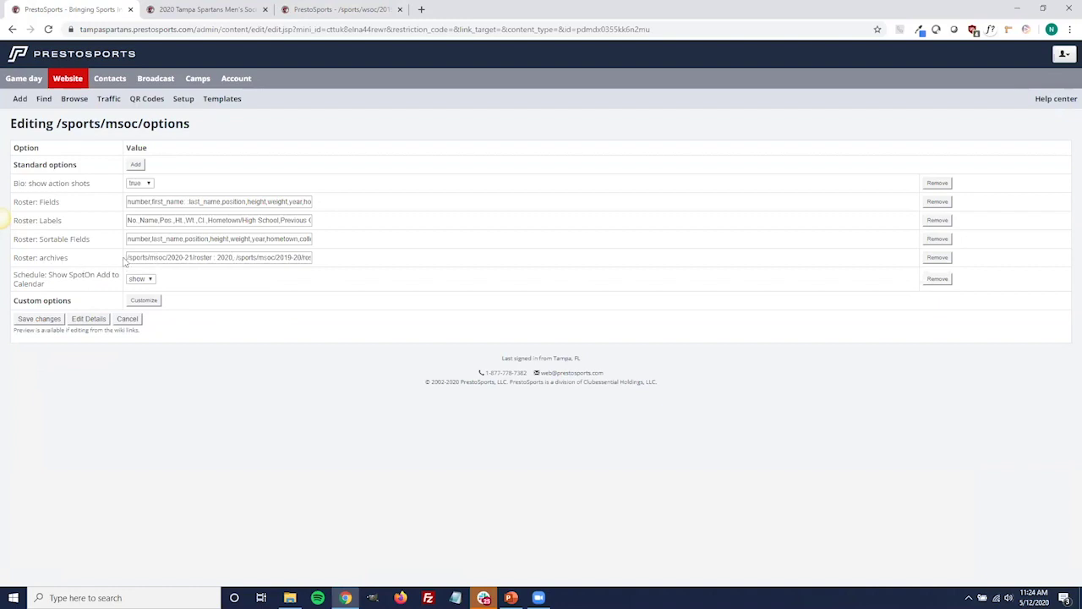
# Edit the Roster: archives value, then revert it to the 2020-21 roster labelled 2020.
pyautogui.click(127, 257)
pyautogui.click(232, 257)
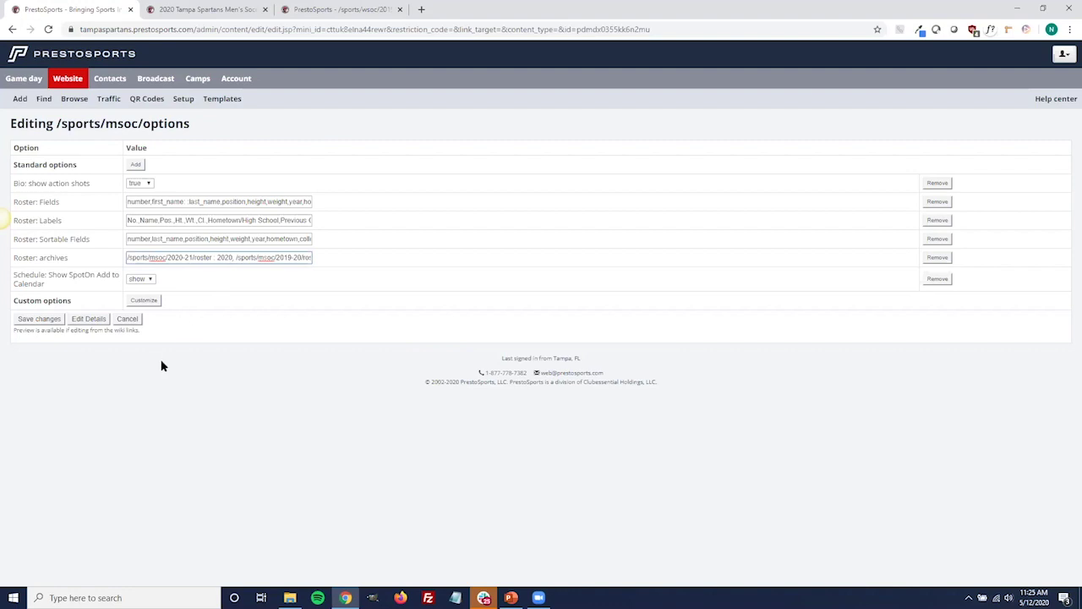
pyautogui.write('-21')
pyautogui.press('BackSpace')
pyautogui.press('BackSpace')
pyautogui.press('BackSpace')
pyautogui.press('Right')
pyautogui.press('Right')
pyautogui.press('Right')
pyautogui.press('Right')
pyautogui.press('Right')
pyautogui.press('Right')
pyautogui.press('Right')
pyautogui.press('Right')
pyautogui.press('Right')
pyautogui.press('Right')
pyautogui.press('Right')
pyautogui.press('Right')
pyautogui.press('Right')
pyautogui.press('Right')
pyautogui.press('Right')
pyautogui.press('Right')
pyautogui.press('Right')
pyautogui.press('Right')
pyautogui.press('Right')
pyautogui.press('Right')
pyautogui.press('Right')
pyautogui.press('Right')
pyautogui.press('Right')
pyautogui.press('Right')
pyautogui.press('Right')
pyautogui.press('Right')
pyautogui.press('Right')
pyautogui.press('Right')
pyautogui.press('Right')
pyautogui.press('Right')
pyautogui.press('BackSpace')
pyautogui.press('BackSpace')
pyautogui.press('BackSpace')
pyautogui.press('Right')
pyautogui.press('Right')
pyautogui.press('Right')
pyautogui.press('Right')
pyautogui.press('Right')
pyautogui.press('Right')
pyautogui.press('Right')
pyautogui.press('Right')
pyautogui.press('Right')
pyautogui.press('Right')
pyautogui.press('Right')
pyautogui.press('Right')
pyautogui.press('Right')
pyautogui.press('Right')
pyautogui.press('Right')
pyautogui.press('Right')
pyautogui.press('Right')
pyautogui.press('Right')
pyautogui.press('Right')
pyautogui.press('Right')
pyautogui.press('Right')
pyautogui.press('Right')
pyautogui.press('Right')
pyautogui.press('Right')
pyautogui.press('Right')
pyautogui.press('Right')
pyautogui.press('Right')
pyautogui.press('Right')
pyautogui.press('Right')
pyautogui.press('Right')
pyautogui.press('BackSpace')
pyautogui.press('BackSpace')
pyautogui.press('BackSpace')
pyautogui.press('Right')
pyautogui.press('Right')
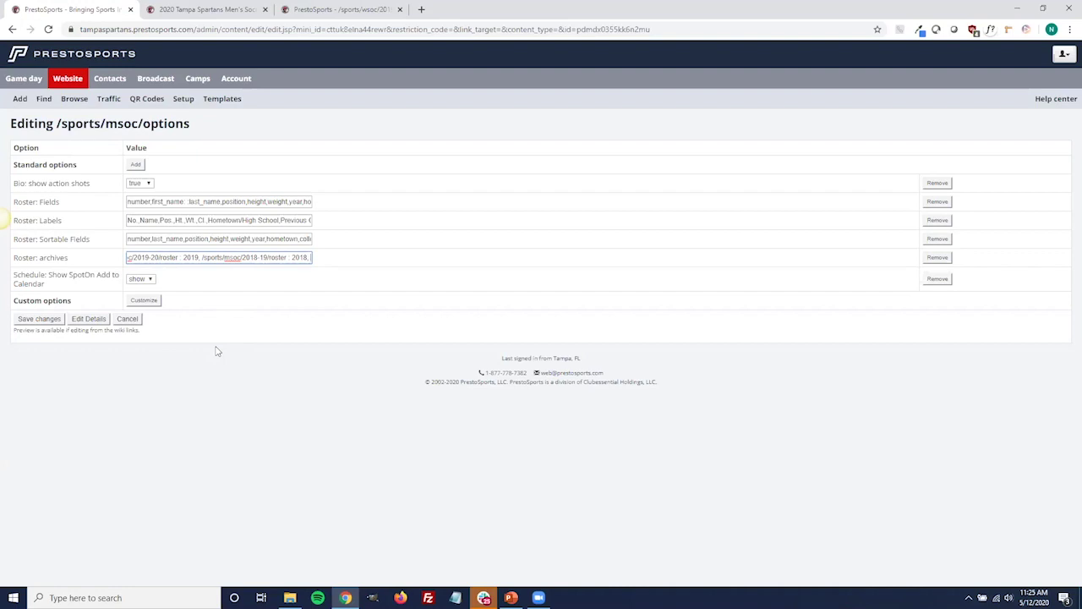
pyautogui.click(221, 351)
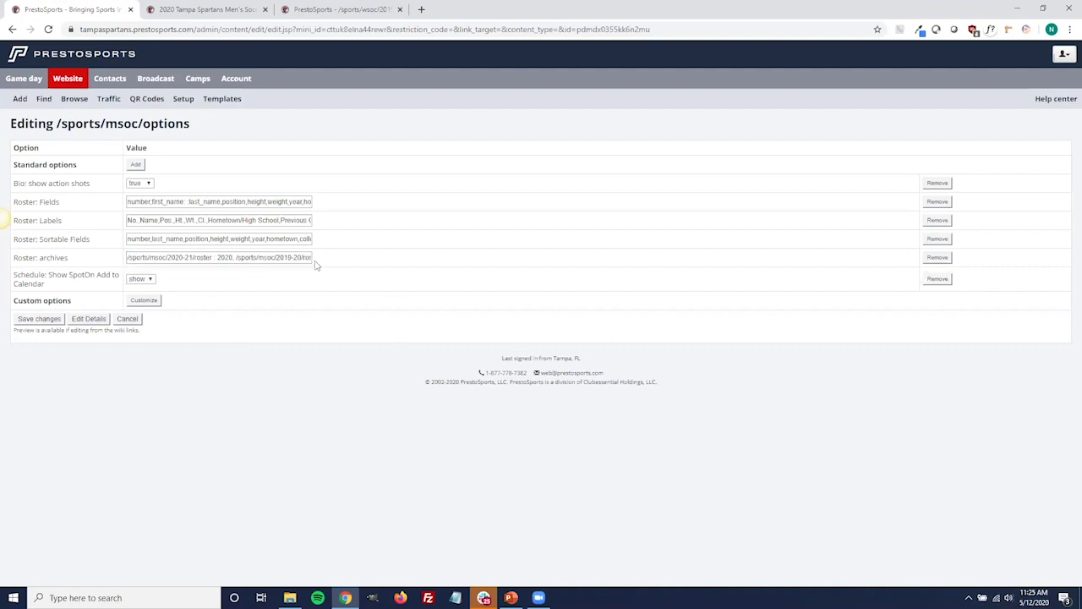
pyautogui.click(127, 257)
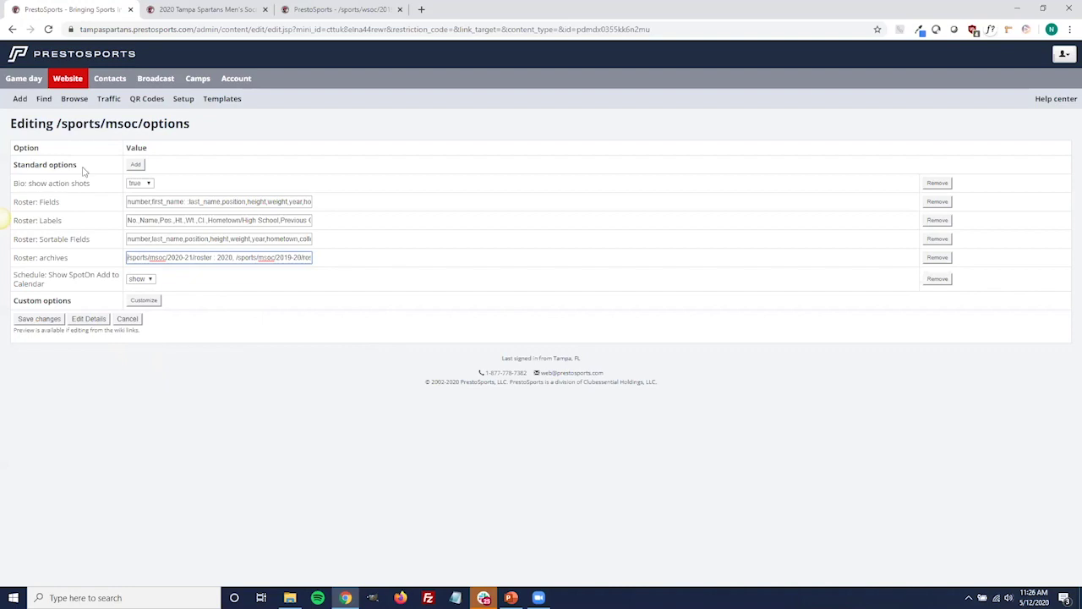
pyautogui.click(136, 165)
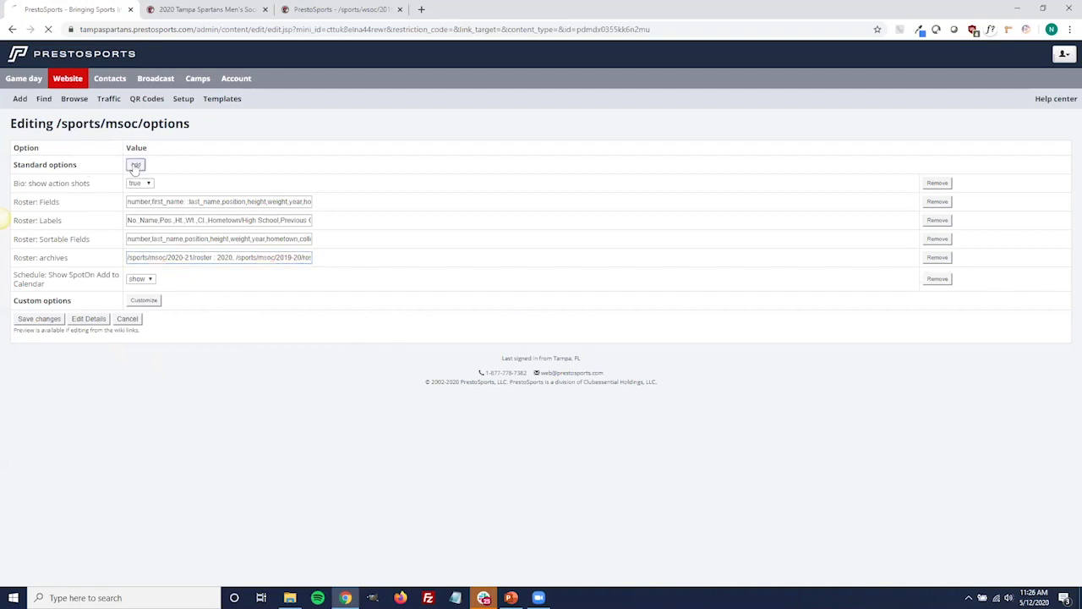
pyautogui.scroll(-1, 334, 332)
pyautogui.scroll(1, 330, 326)
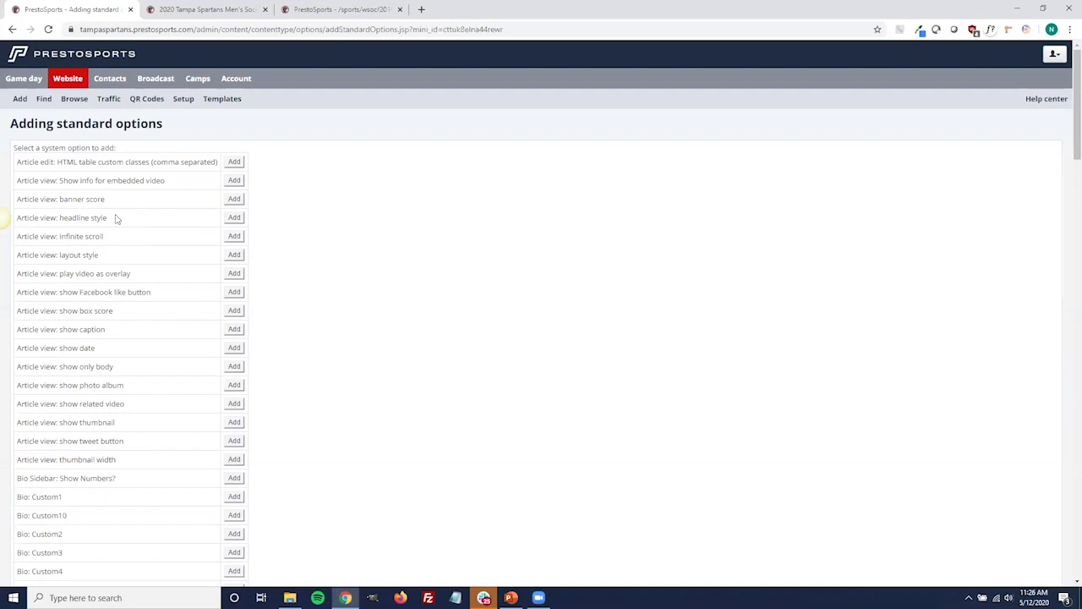
pyautogui.scroll(-5, 195, 355)
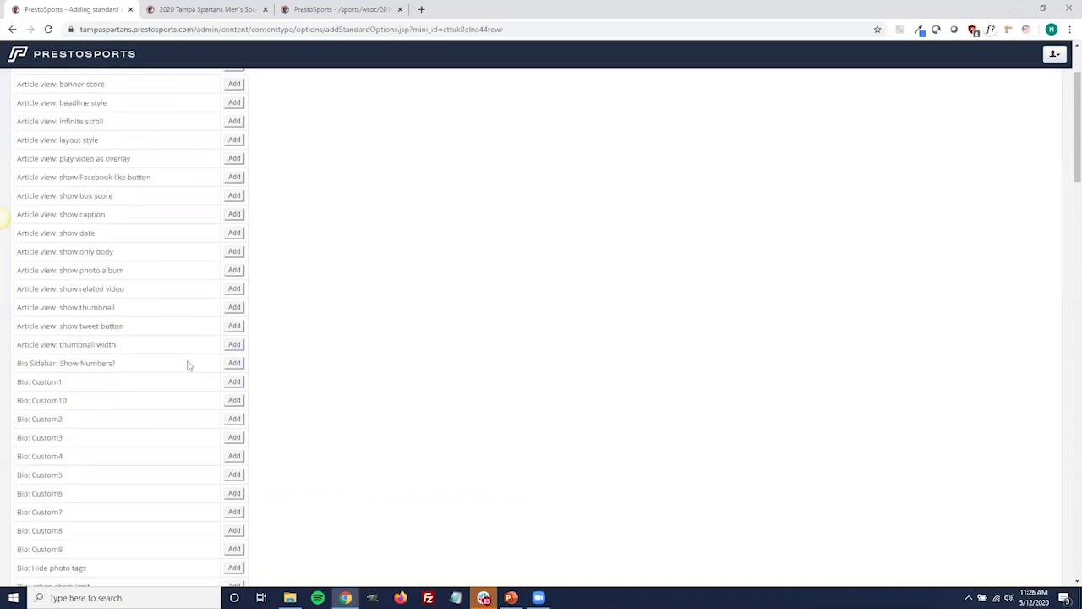
pyautogui.scroll(-5, 183, 365)
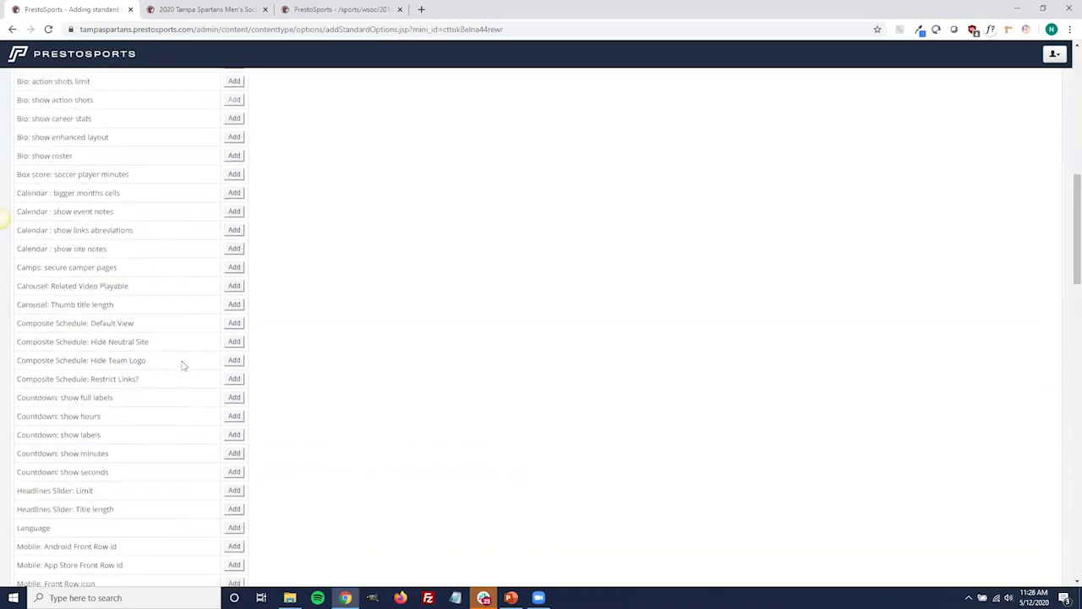
pyautogui.scroll(-6, 167, 396)
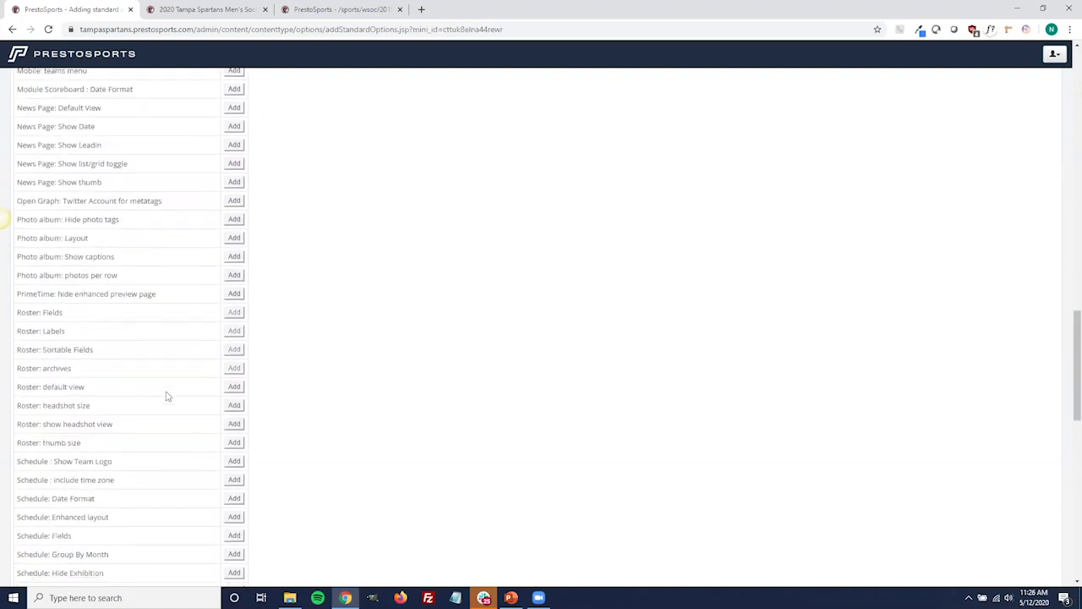
pyautogui.scroll(-3, 166, 397)
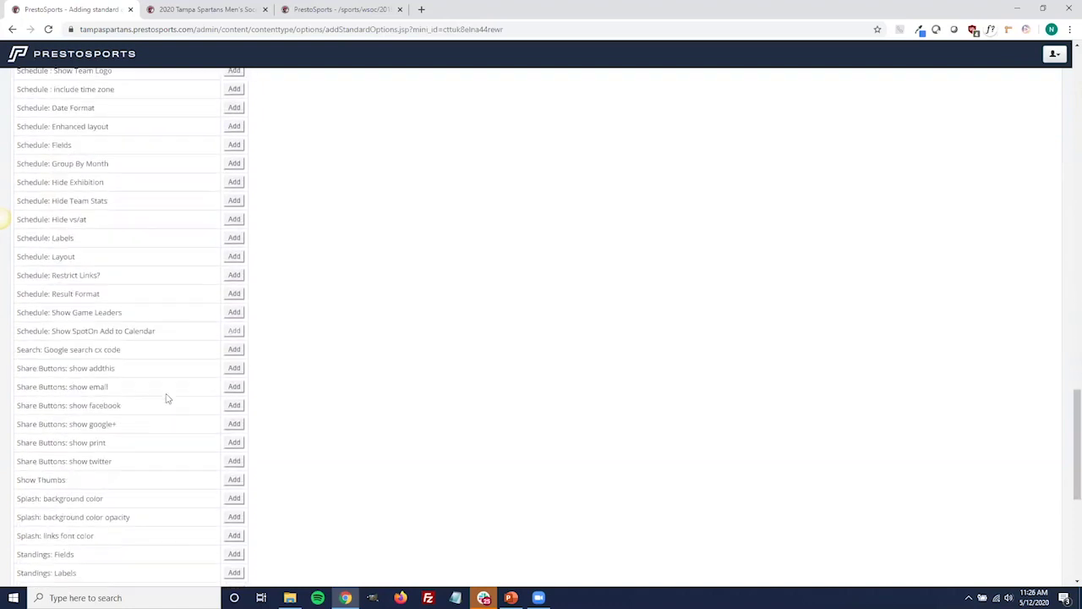
pyautogui.scroll(-3, 160, 398)
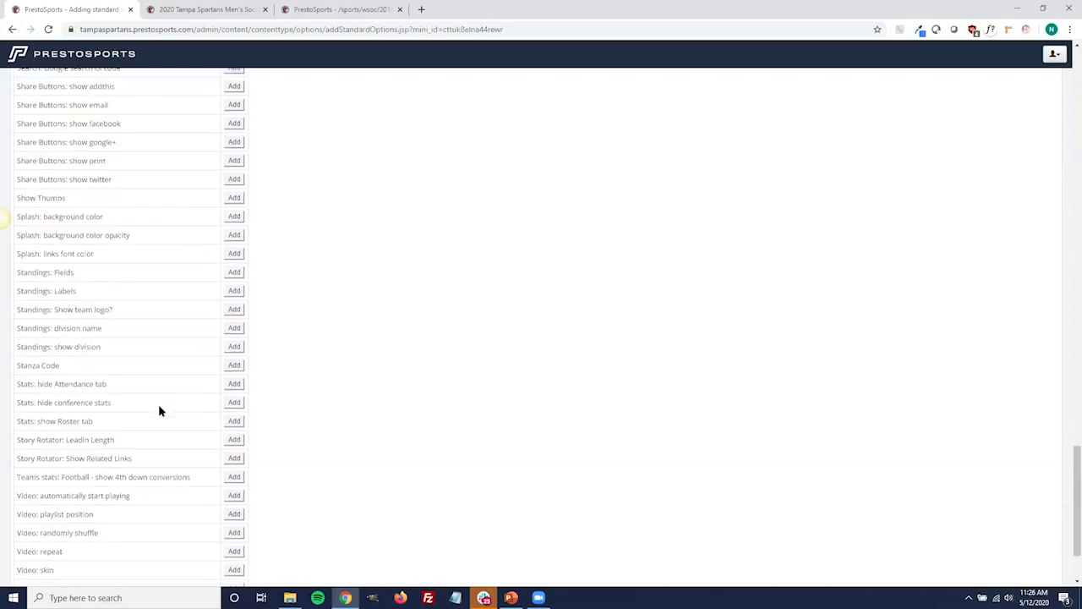
pyautogui.scroll(-1, 151, 396)
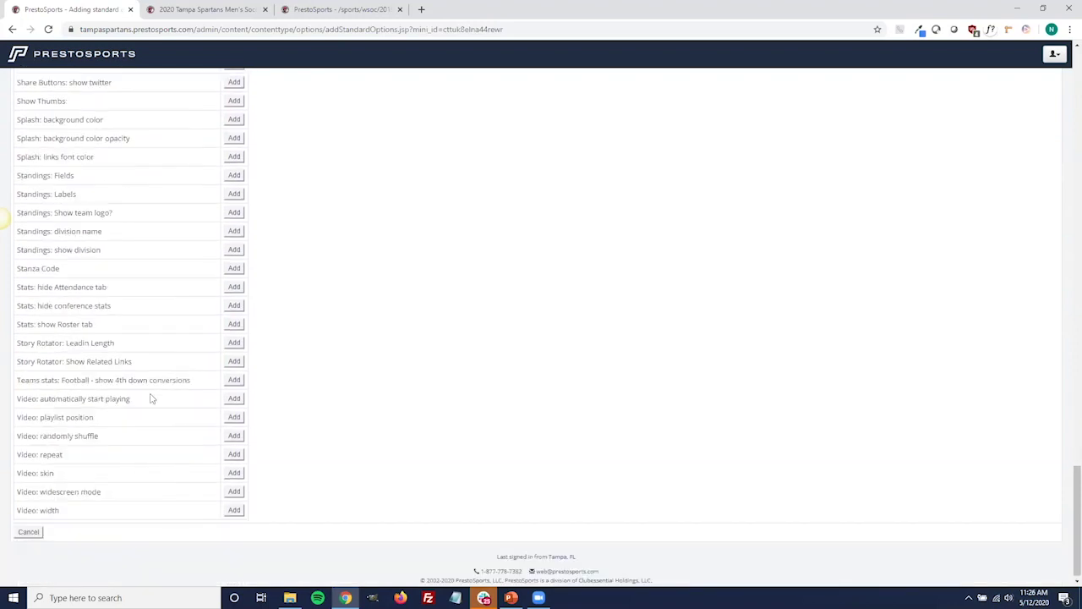
pyautogui.click(30, 530)
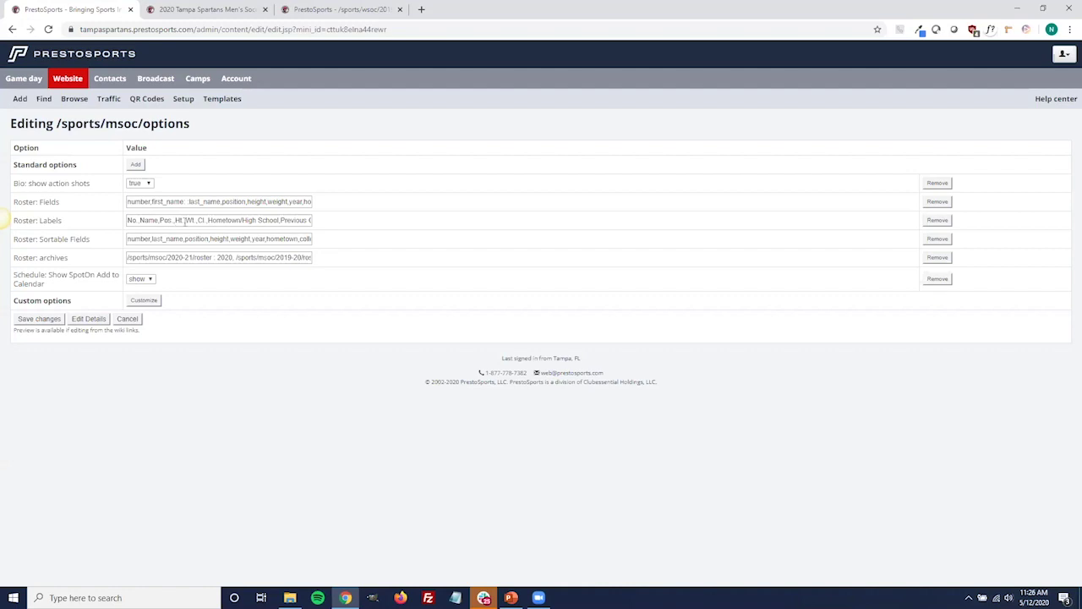
pyautogui.click(281, 220)
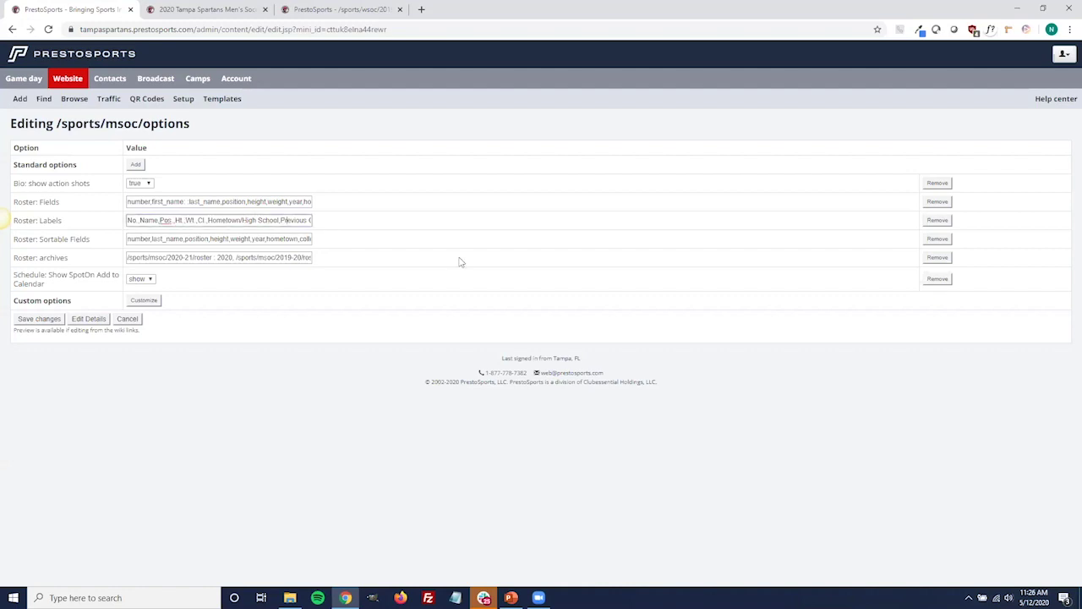
pyautogui.press('End')
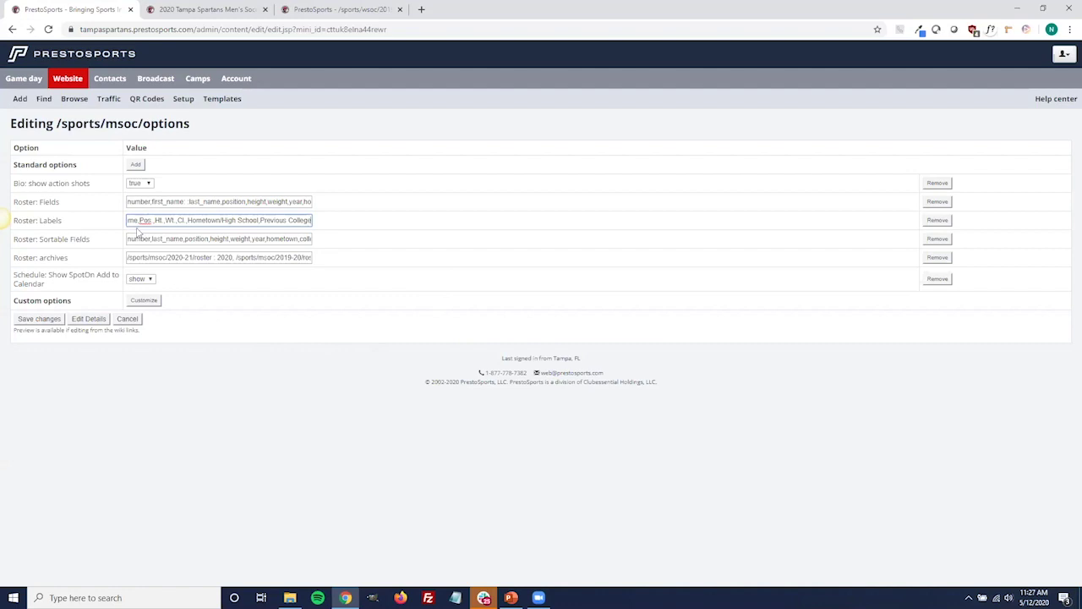
pyautogui.click(162, 201)
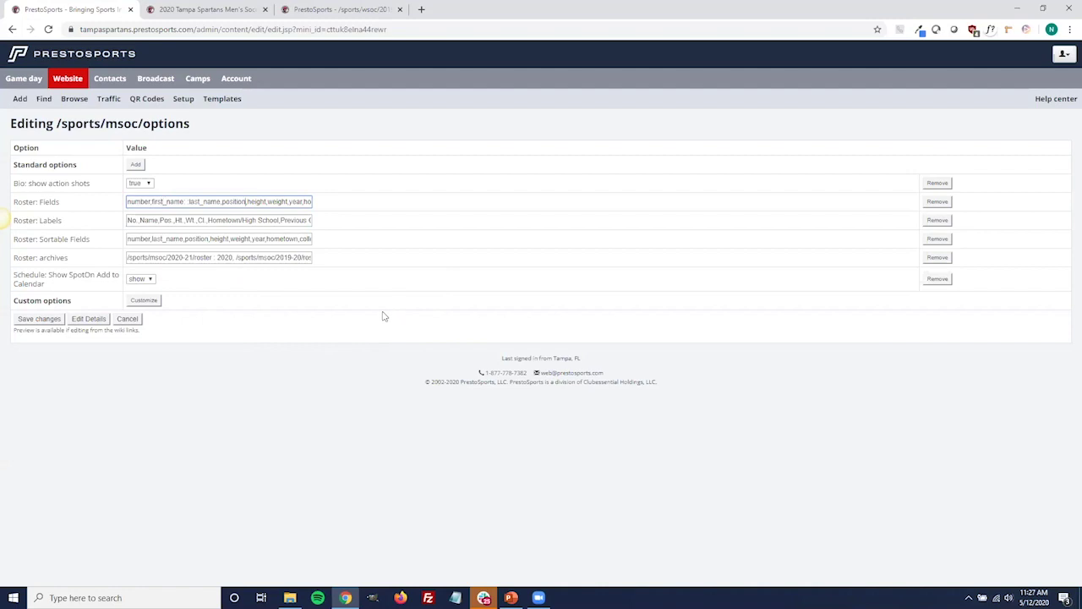
# Finish with the Roster: Fields value and cancel out of the msoc options editor unsaved.
pyautogui.press('Right')
pyautogui.press('Right')
pyautogui.press('Right')
pyautogui.press('Right')
pyautogui.press('Right')
pyautogui.press('Right')
pyautogui.press('Right')
pyautogui.press('Right')
pyautogui.press('Right')
pyautogui.press('Right')
pyautogui.press('Right')
pyautogui.press('Right')
pyautogui.press('Right')
pyautogui.press('Right')
pyautogui.press('Right')
pyautogui.press('Right')
pyautogui.press('Right')
pyautogui.press('Right')
pyautogui.press('Right')
pyautogui.press('Right')
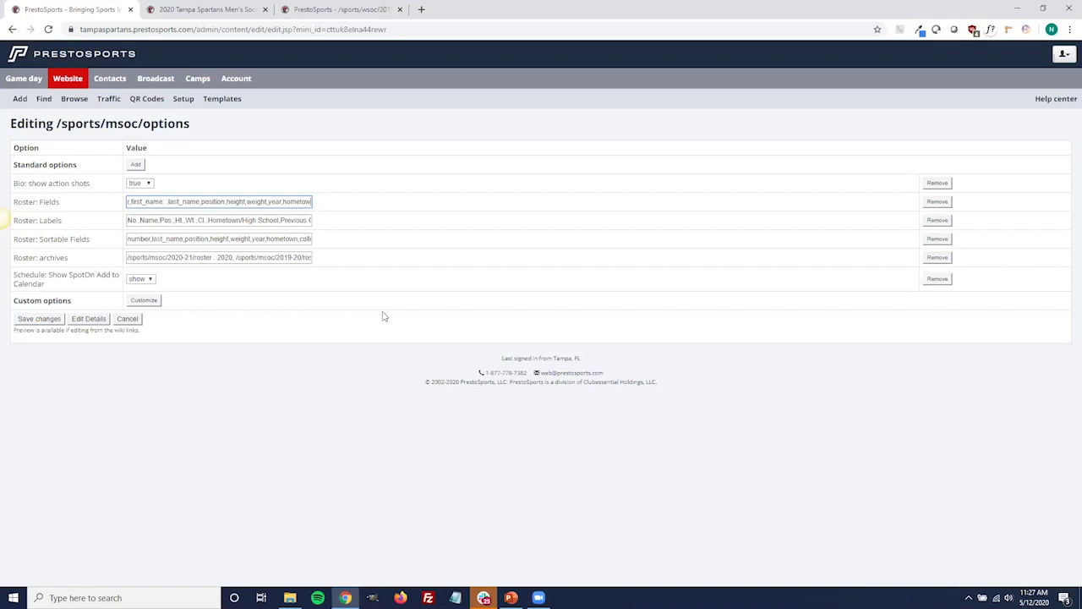
pyautogui.click(210, 341)
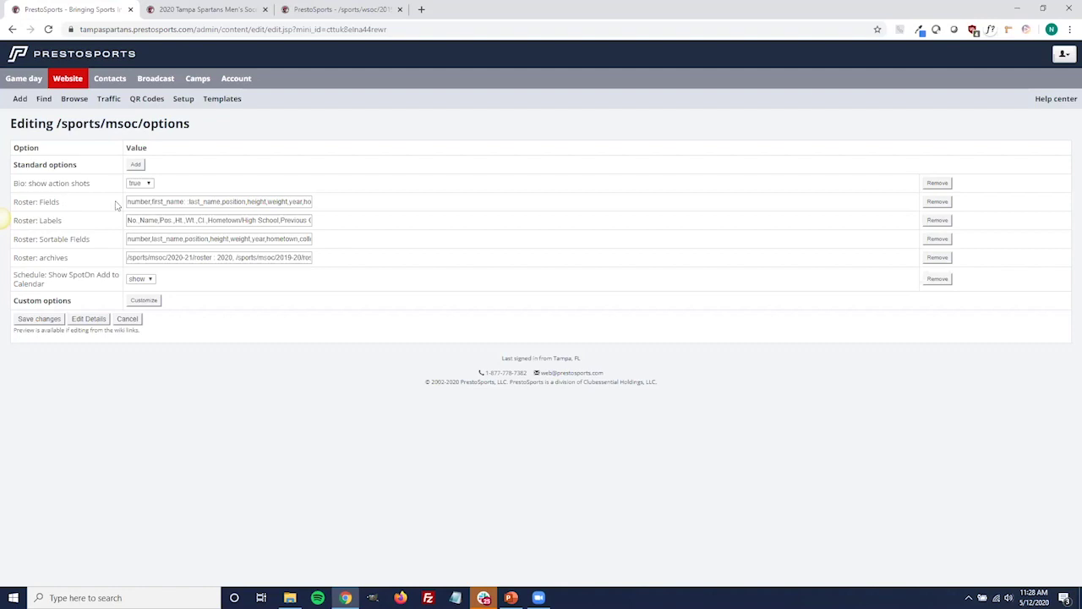
pyautogui.click(135, 166)
pyautogui.click(127, 320)
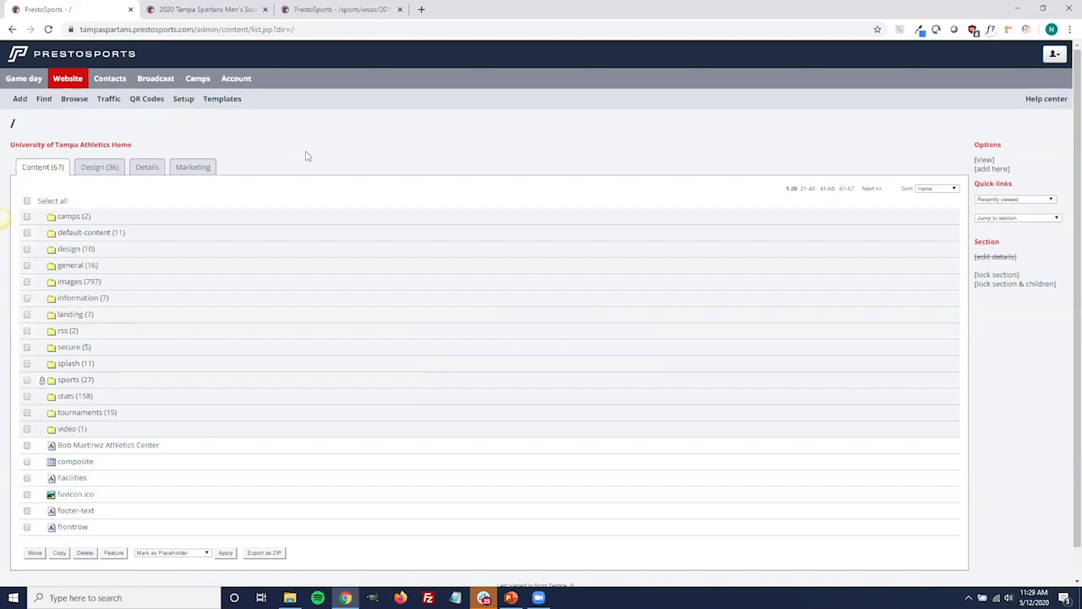
# Open the splash folder from the root content list and begin adding a page there.
pyautogui.scroll(-1, 307, 155)
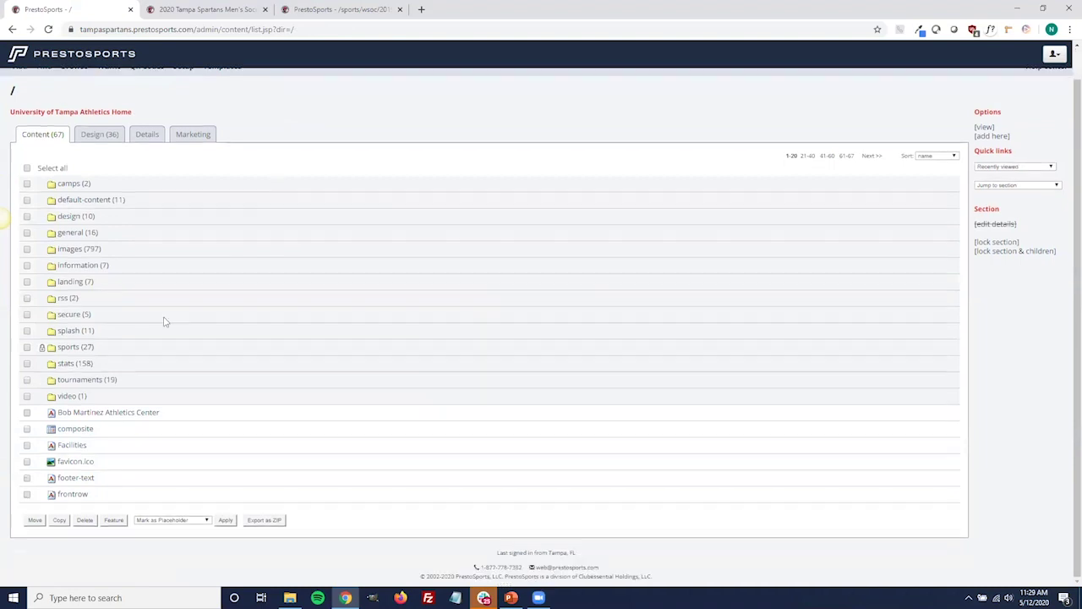
pyautogui.click(65, 332)
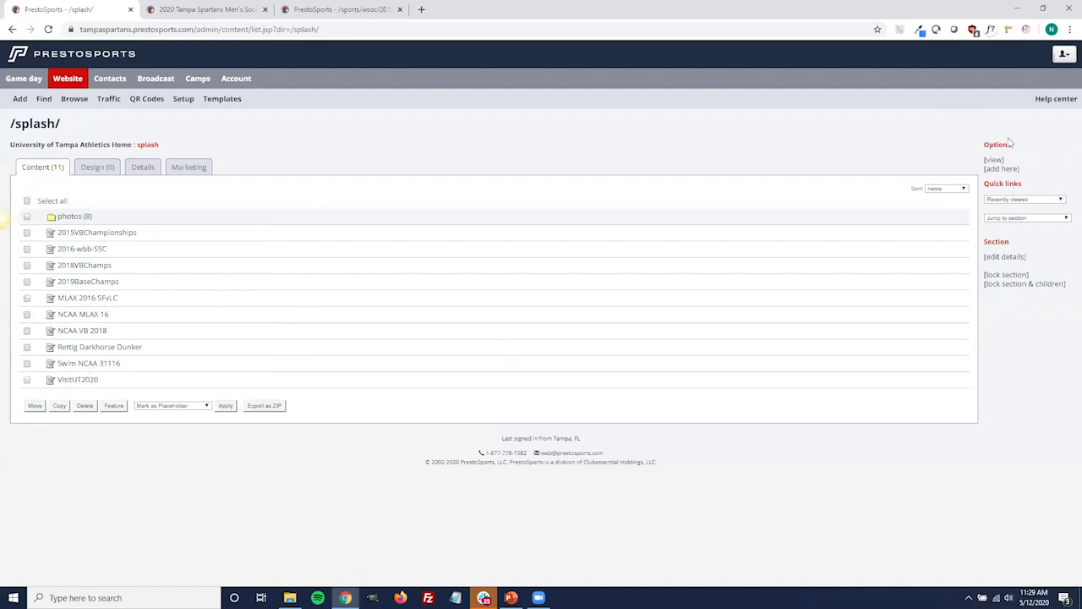
pyautogui.click(1015, 170)
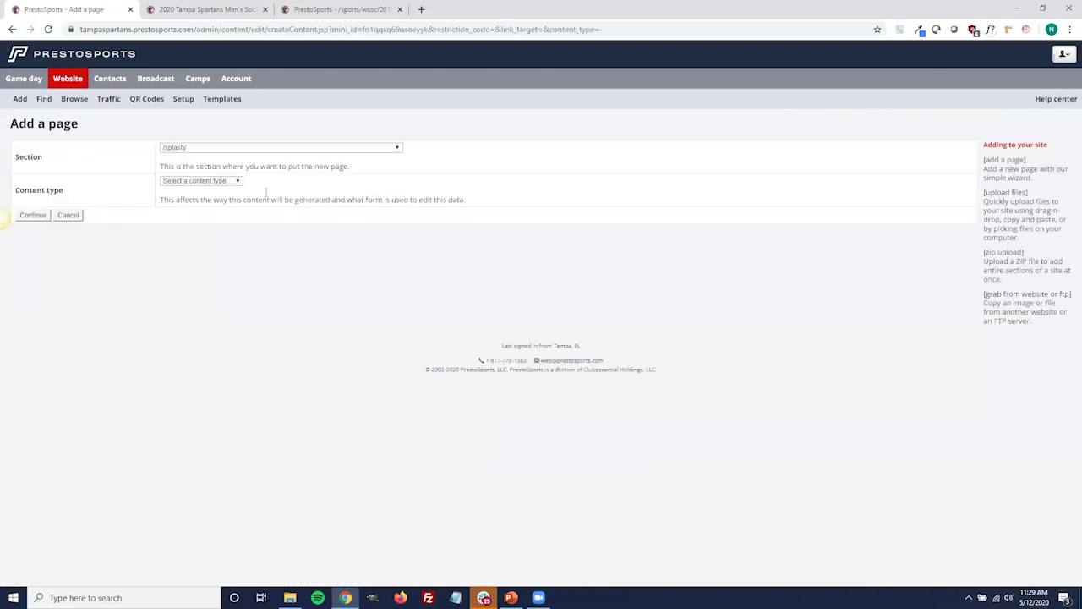
# Add a Splash content-type page named 'test' to the /splash/ section.
pyautogui.click(238, 182)
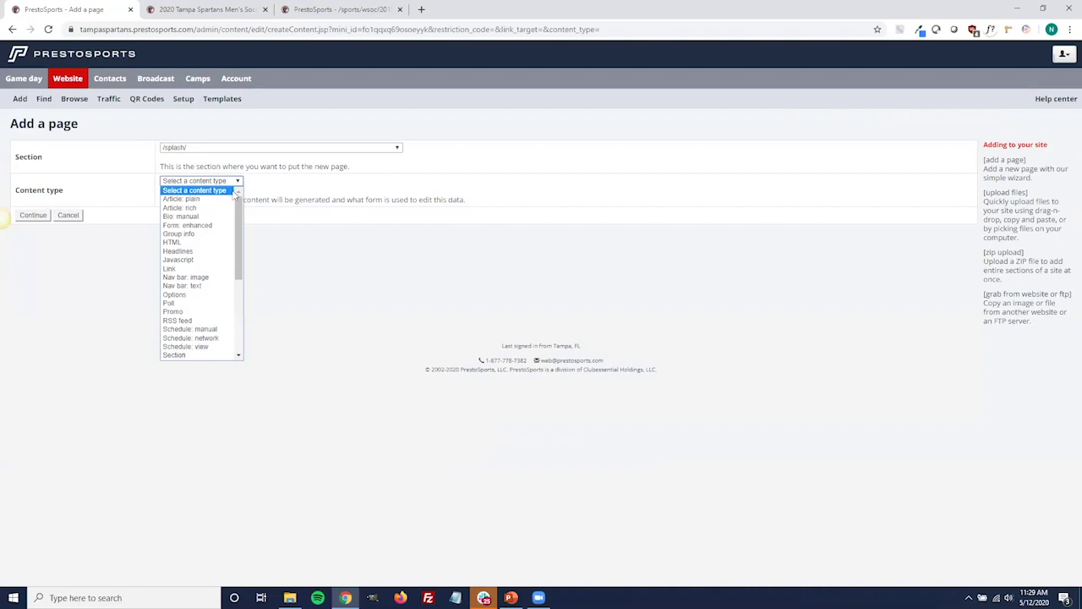
pyautogui.scroll(-4, 215, 269)
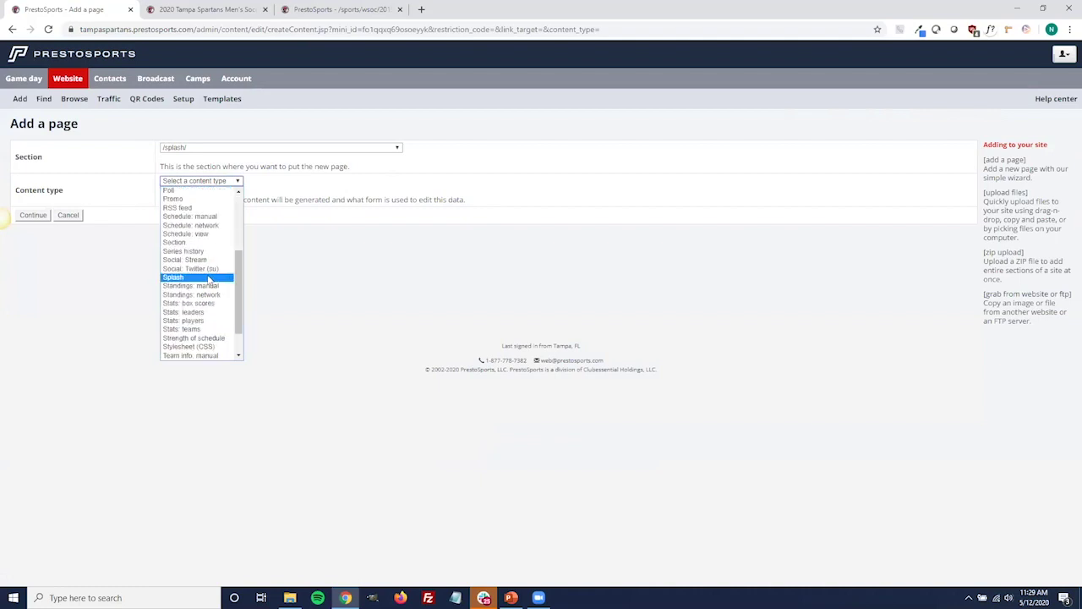
pyautogui.click(209, 278)
pyautogui.click(42, 216)
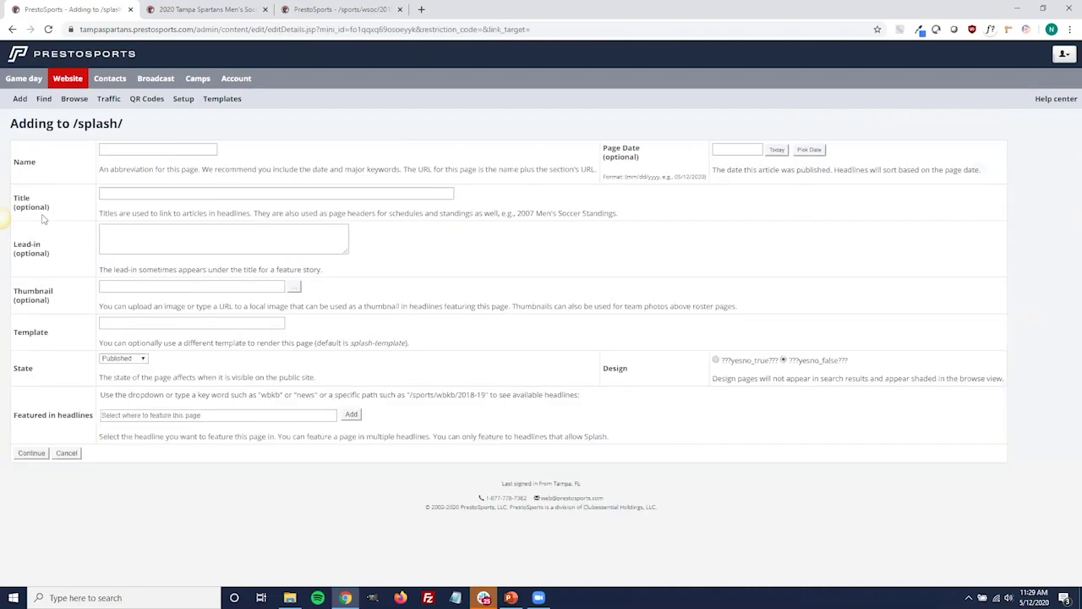
pyautogui.click(160, 148)
pyautogui.write('test')
pyautogui.click(311, 121)
pyautogui.click(28, 457)
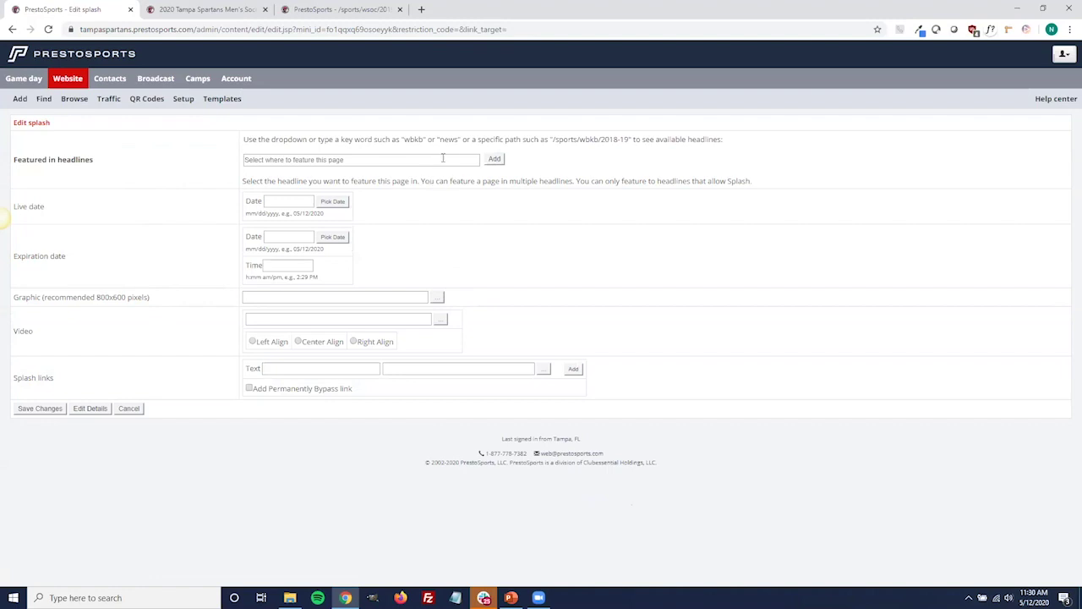
# Feature the page in /landing/splash-headlines and set its live date to May 12, 2020.
pyautogui.click(457, 158)
pyautogui.click(458, 158)
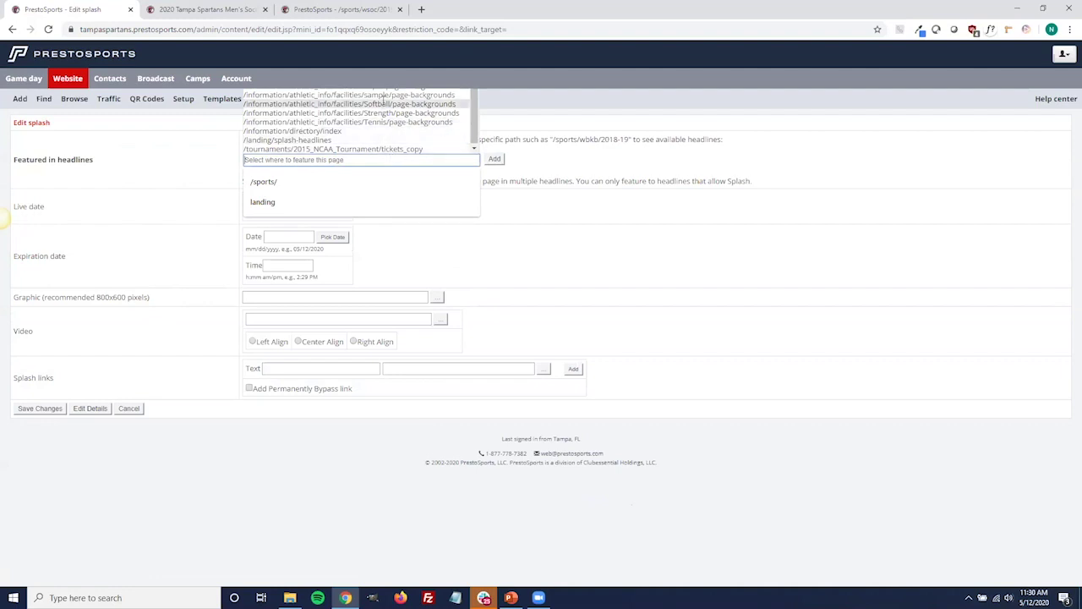
pyautogui.click(357, 148)
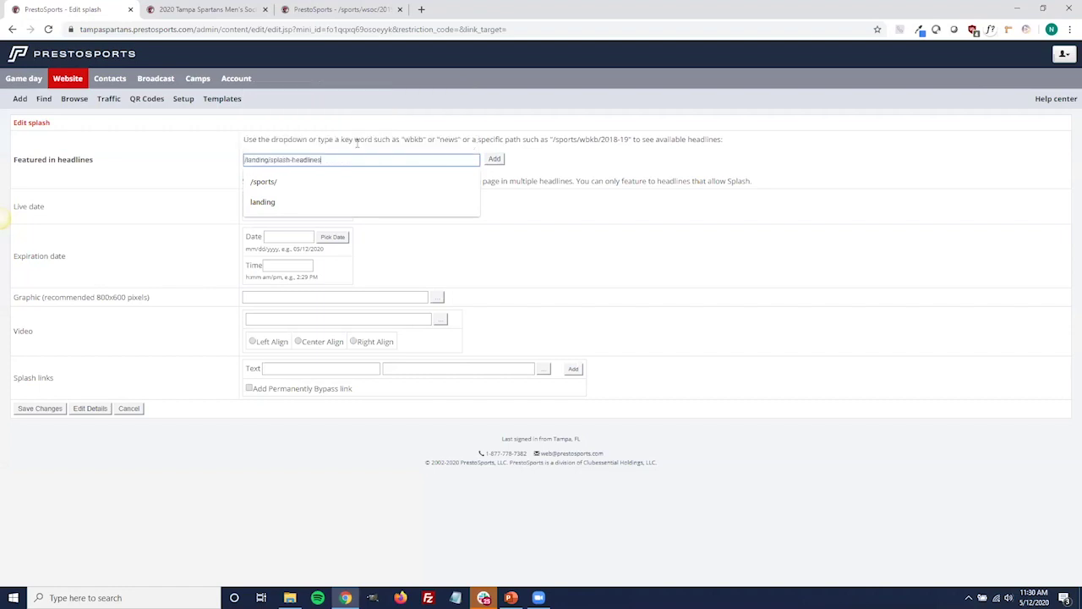
pyautogui.click(494, 159)
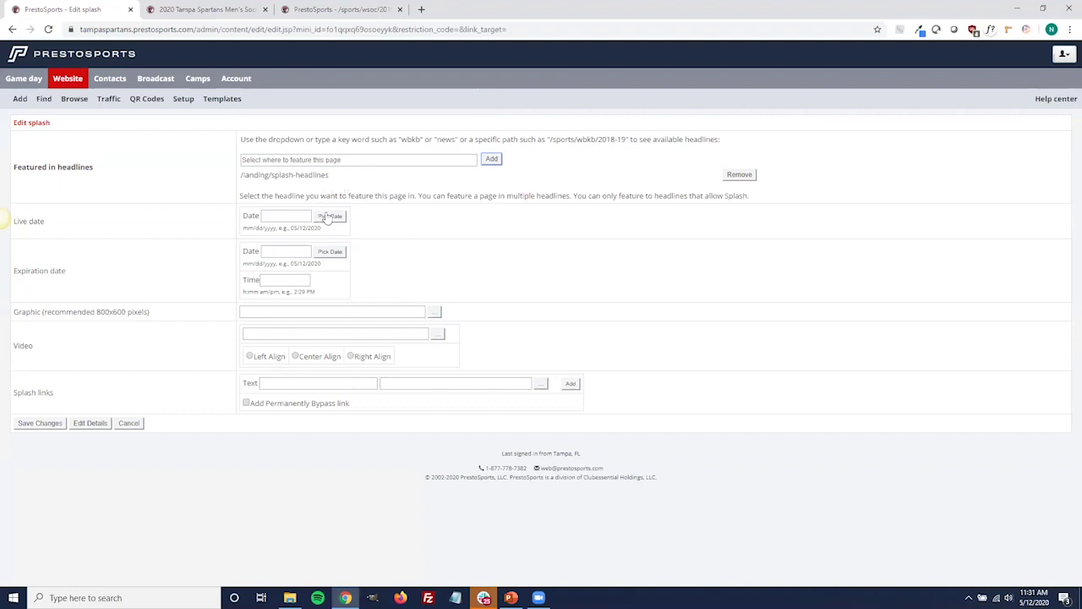
pyautogui.click(325, 216)
pyautogui.click(316, 304)
# Change the live date to May 14, 2020 using the date picker.
pyautogui.click(323, 218)
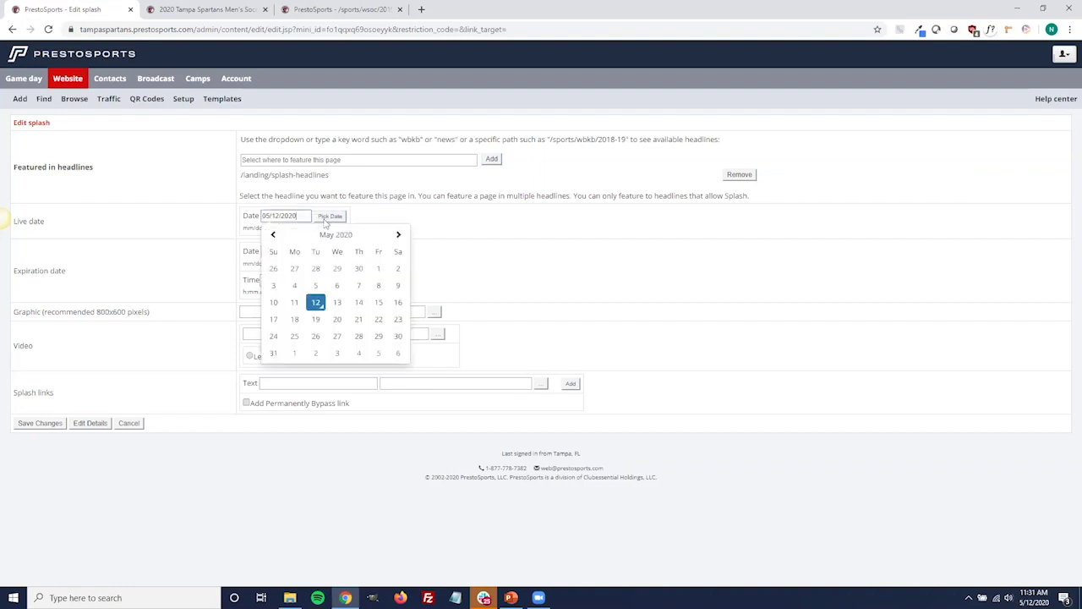
pyautogui.click(359, 304)
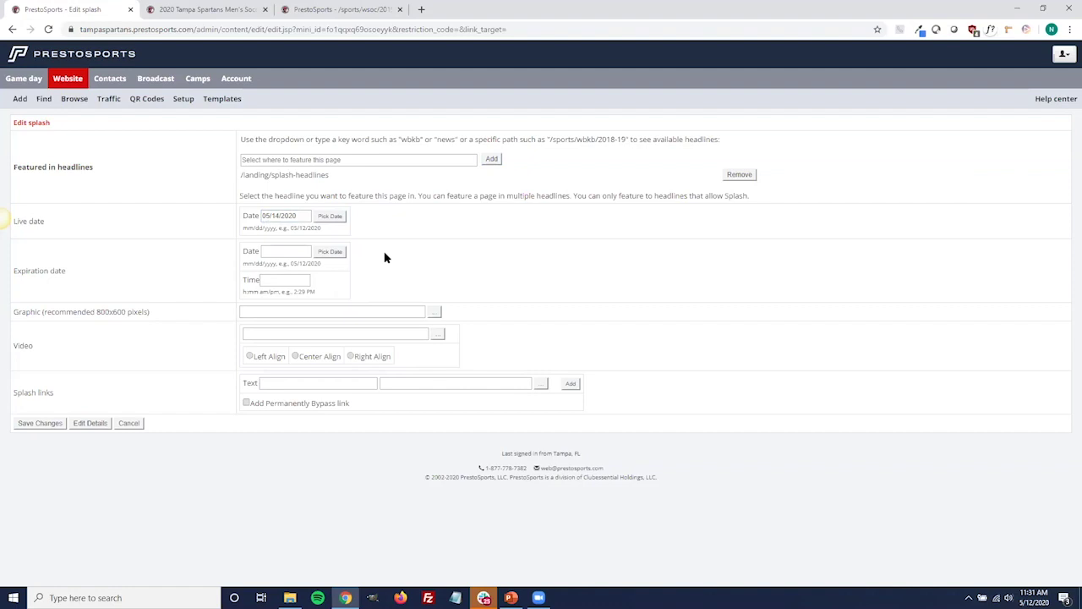
pyautogui.click(326, 217)
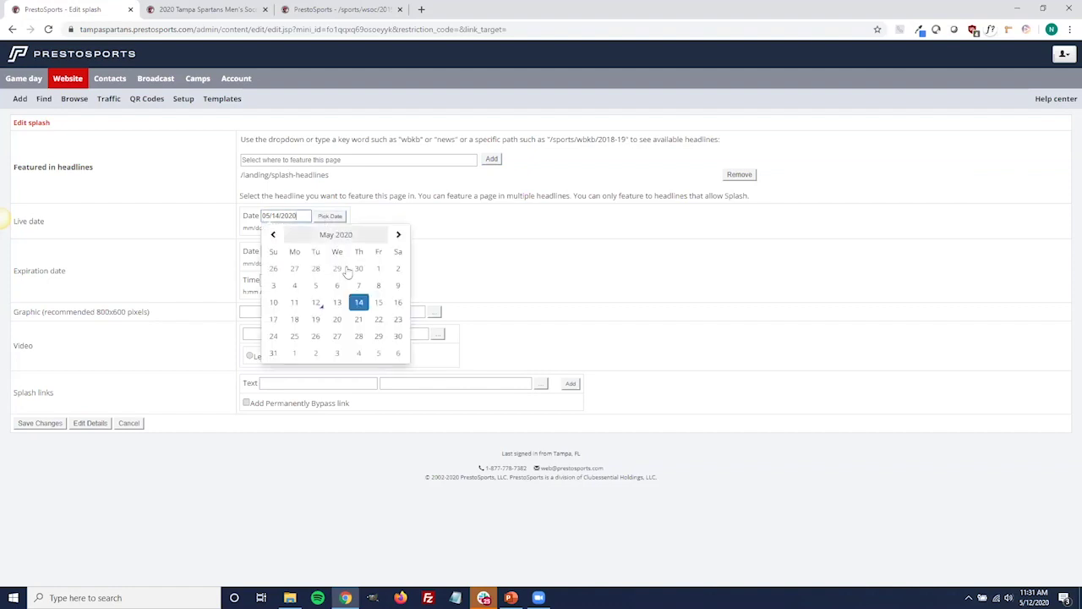
pyautogui.click(362, 307)
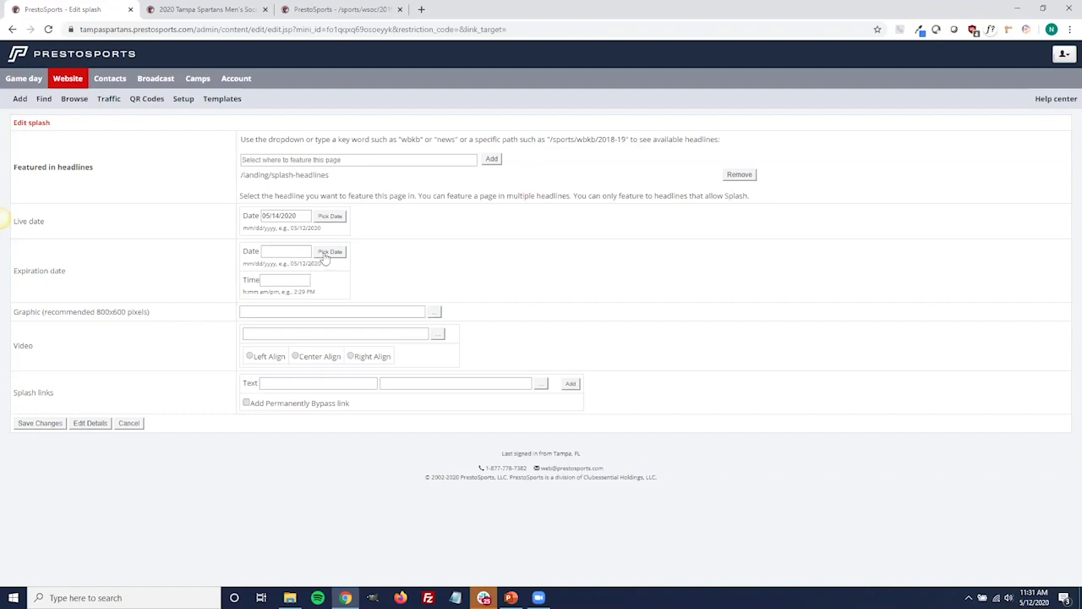
# Give the splash page an expiration date of May 16, 2020 with a 12:00 PM time.
pyautogui.click(328, 252)
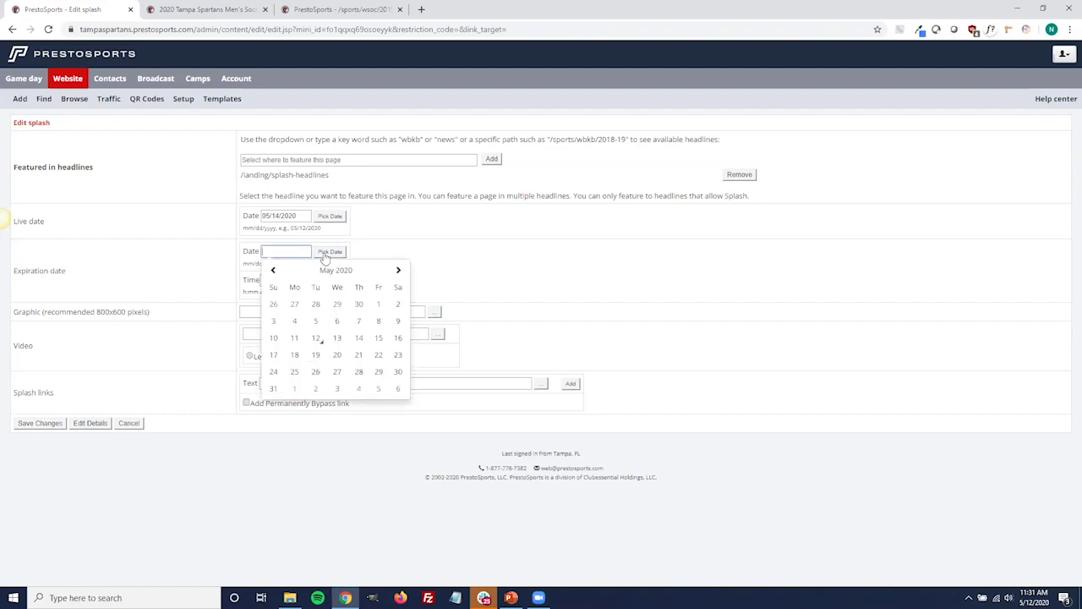
pyautogui.click(399, 338)
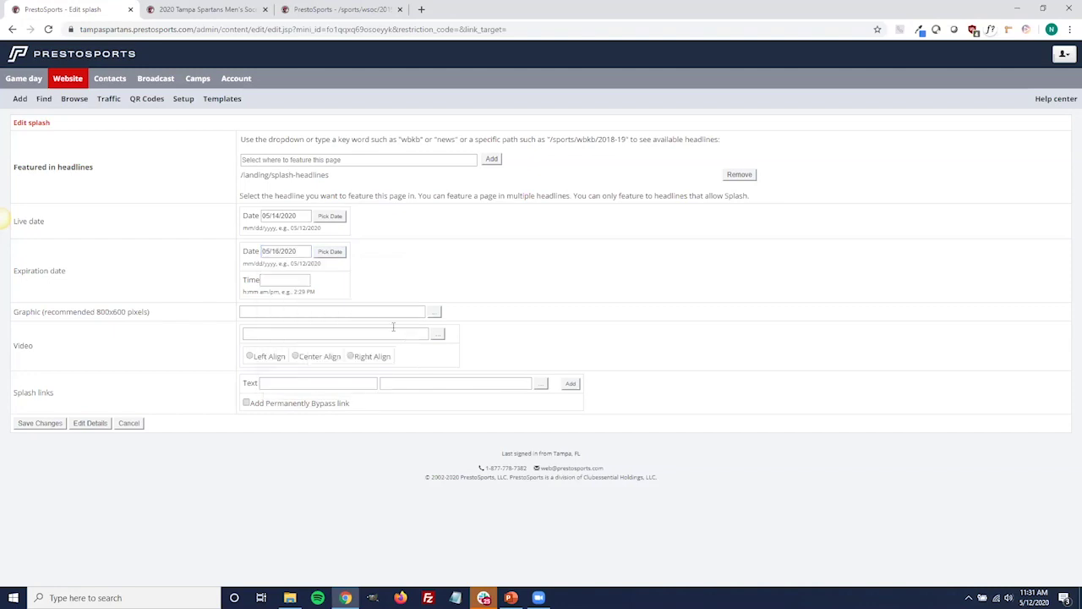
pyautogui.click(293, 281)
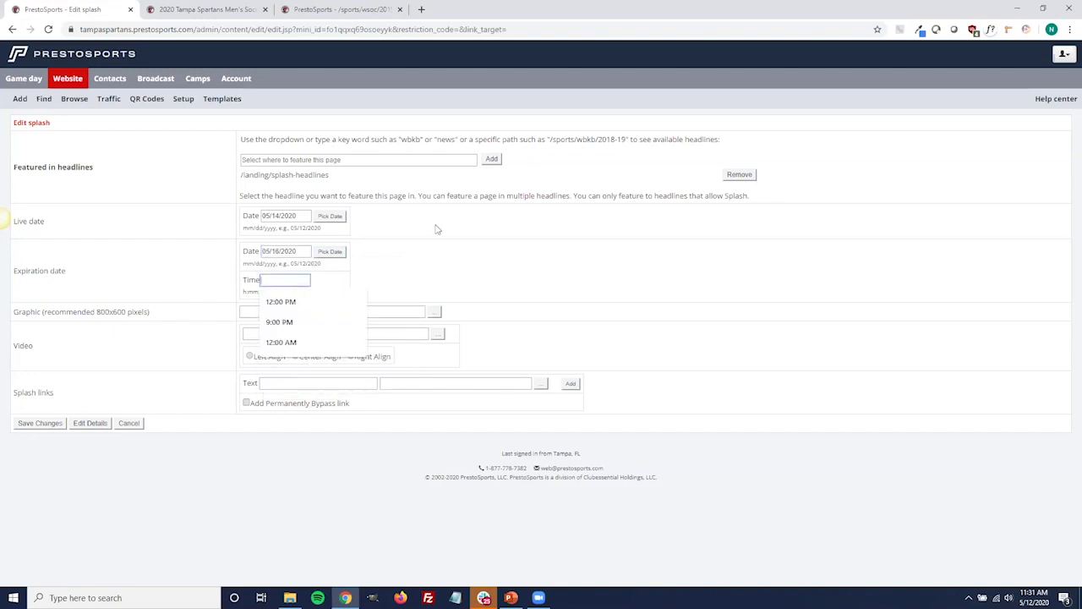
pyautogui.click(327, 304)
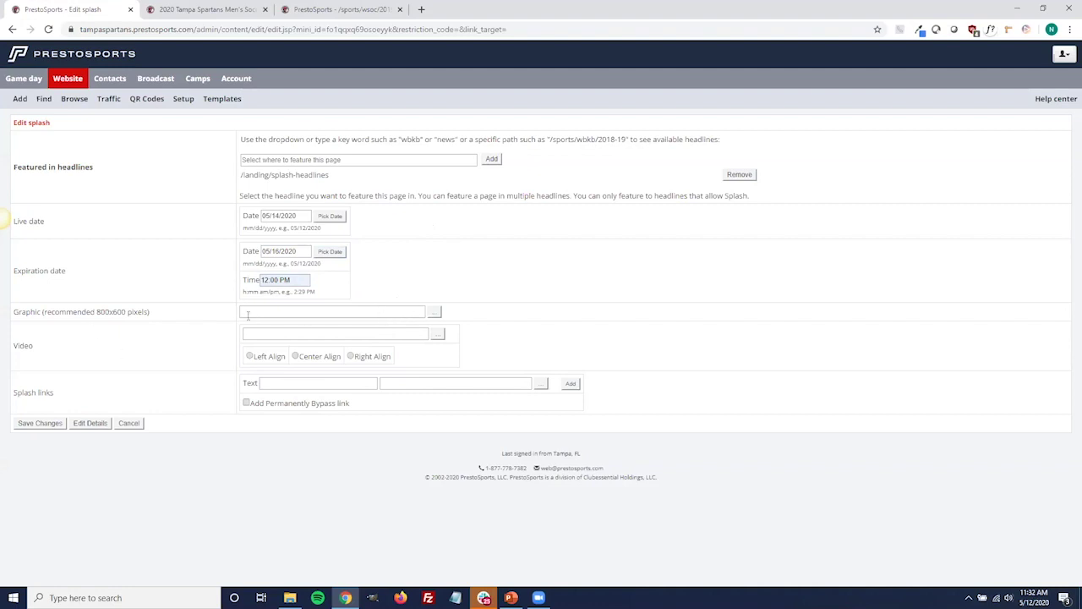
pyautogui.click(434, 312)
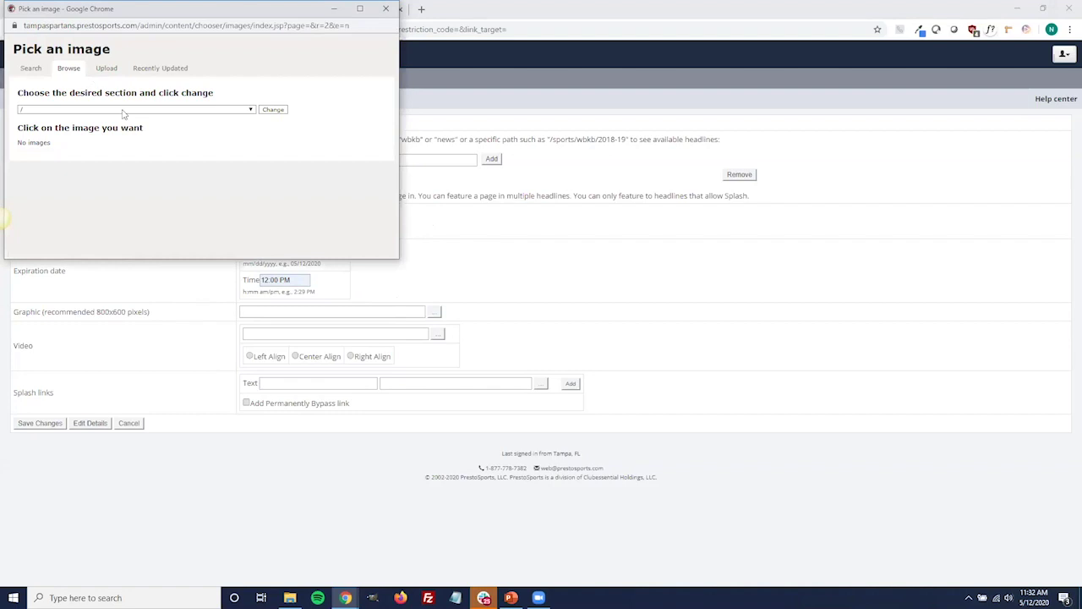
pyautogui.click(126, 109)
pyautogui.click(164, 132)
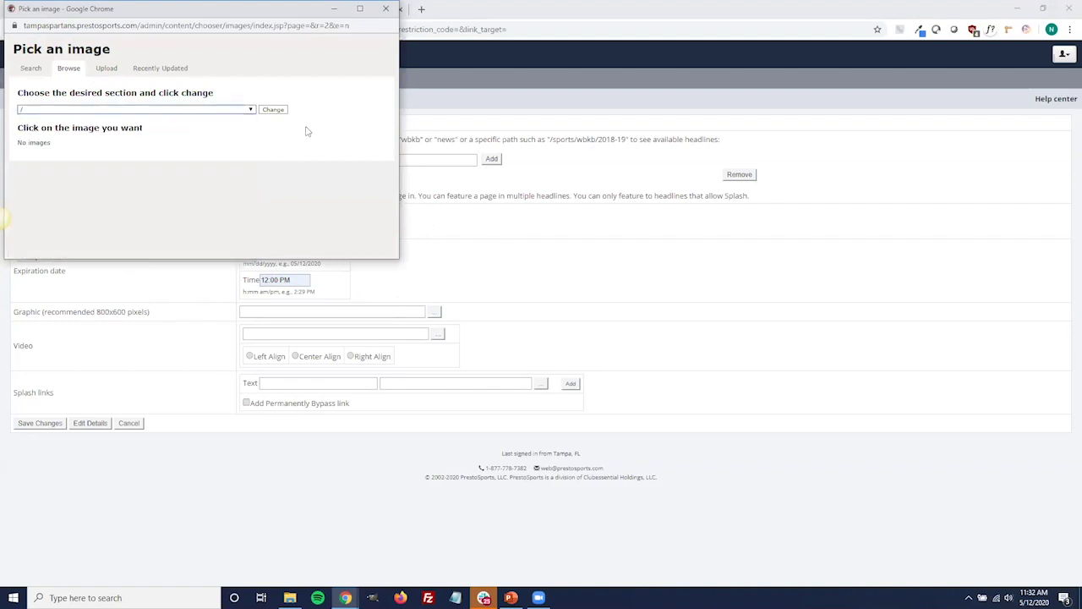
pyautogui.click(385, 8)
pyautogui.click(248, 311)
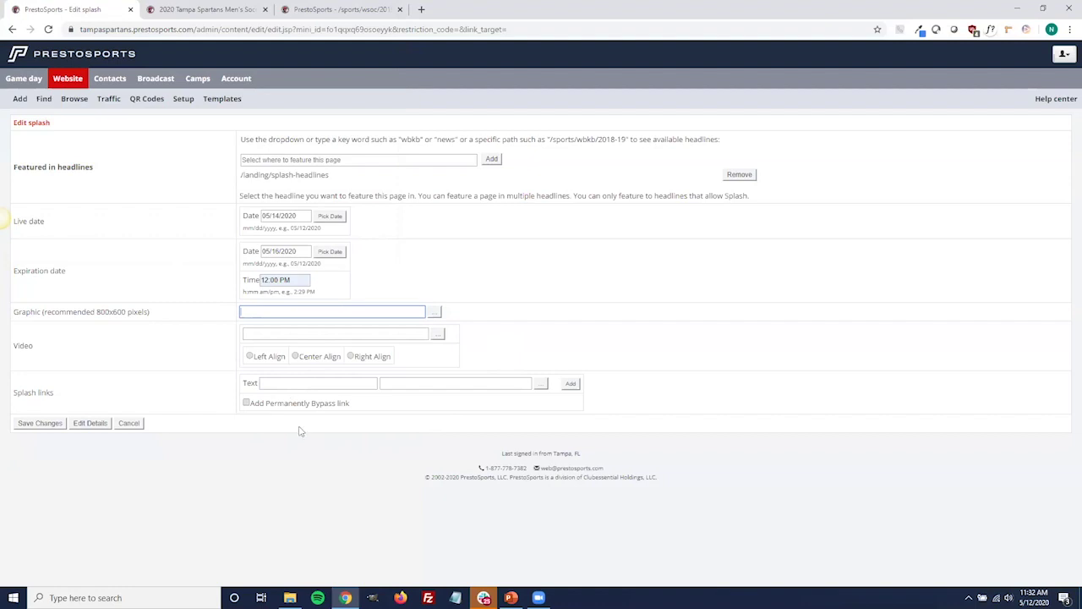
# Enter 'Live Video' as the splash link text.
pyautogui.click(305, 385)
pyautogui.write('Live Video')
pyautogui.click(495, 385)
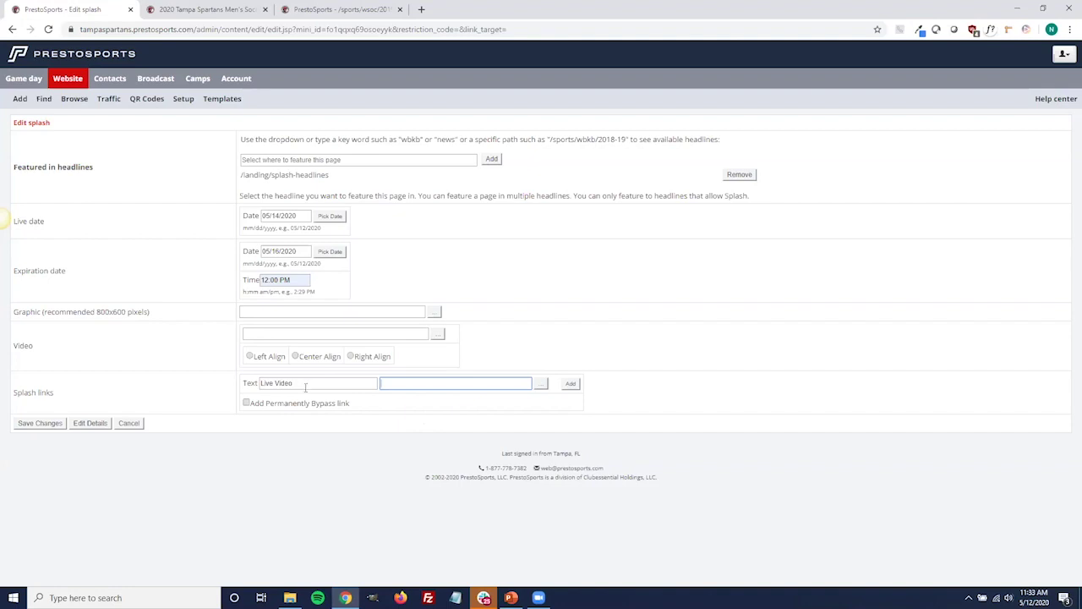
# Leave Add Permanently Bypass link unchecked and discard the edits, returning to the splash list.
pyautogui.click(246, 403)
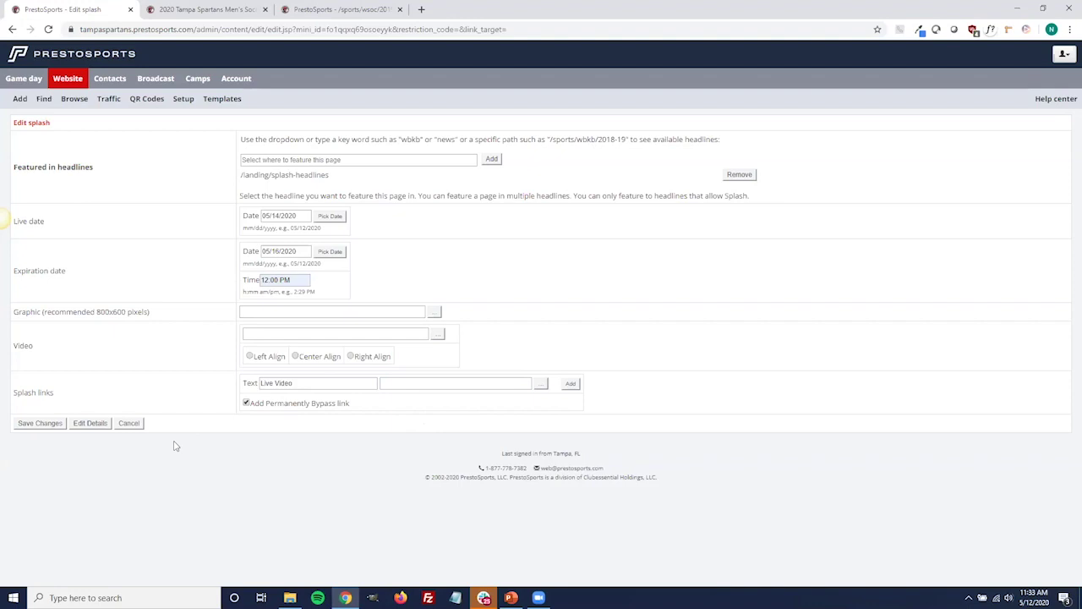
pyautogui.click(247, 404)
pyautogui.click(130, 423)
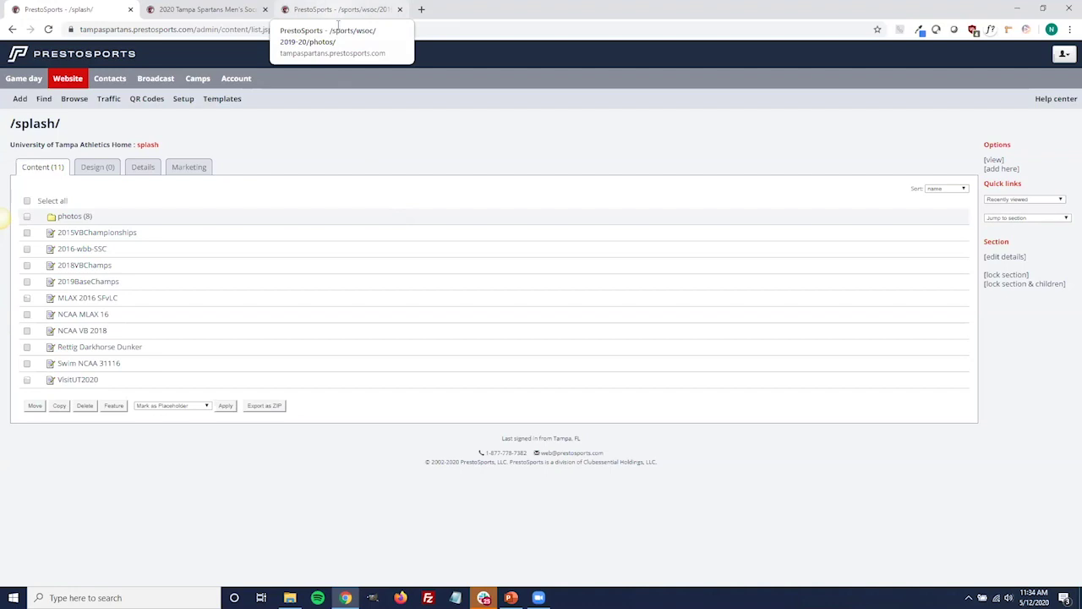
# In the 2019-20 women's soccer photos folder, select Advance Barry.jpg, Advance FSC.jpg and Advance Lynn.jpg for featuring.
pyautogui.click(339, 10)
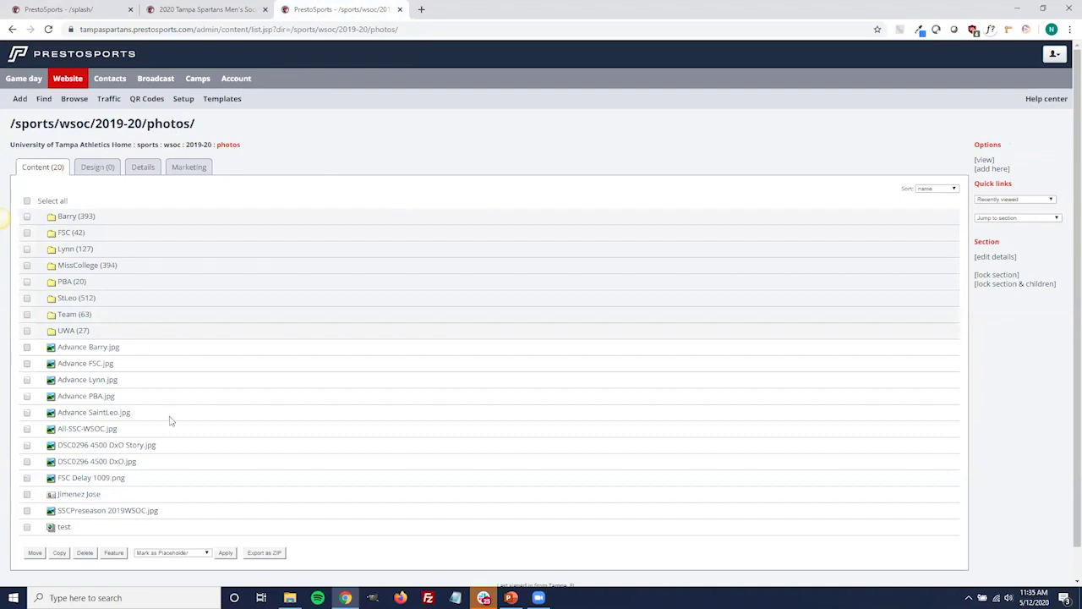
pyautogui.moveTo(108, 355)
pyautogui.scroll(-1, 0, 490)
pyautogui.moveTo(60, 503)
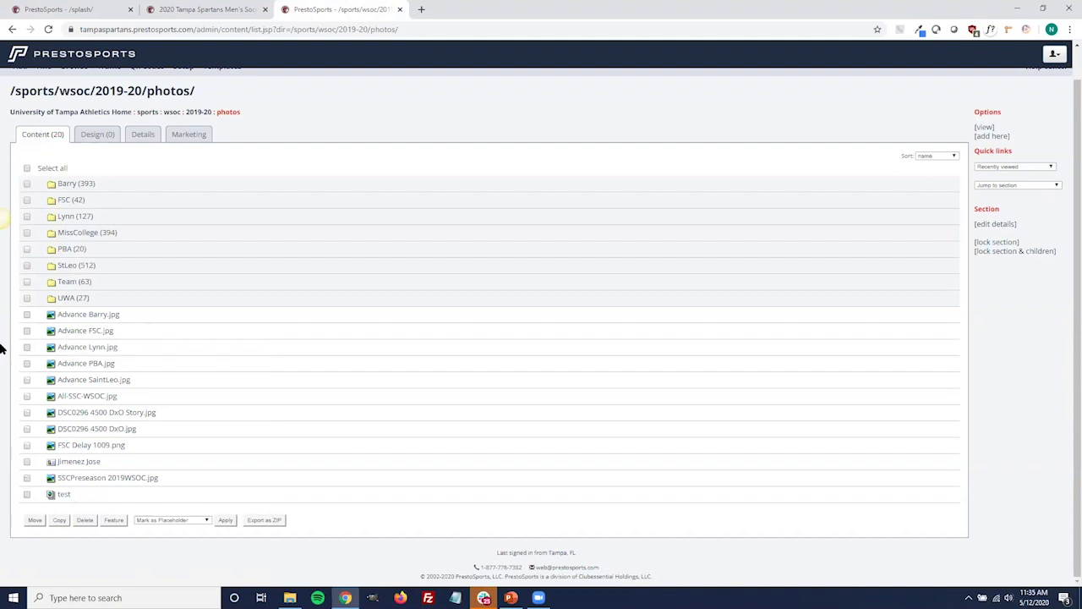
pyautogui.click(28, 315)
pyautogui.click(27, 330)
pyautogui.click(27, 348)
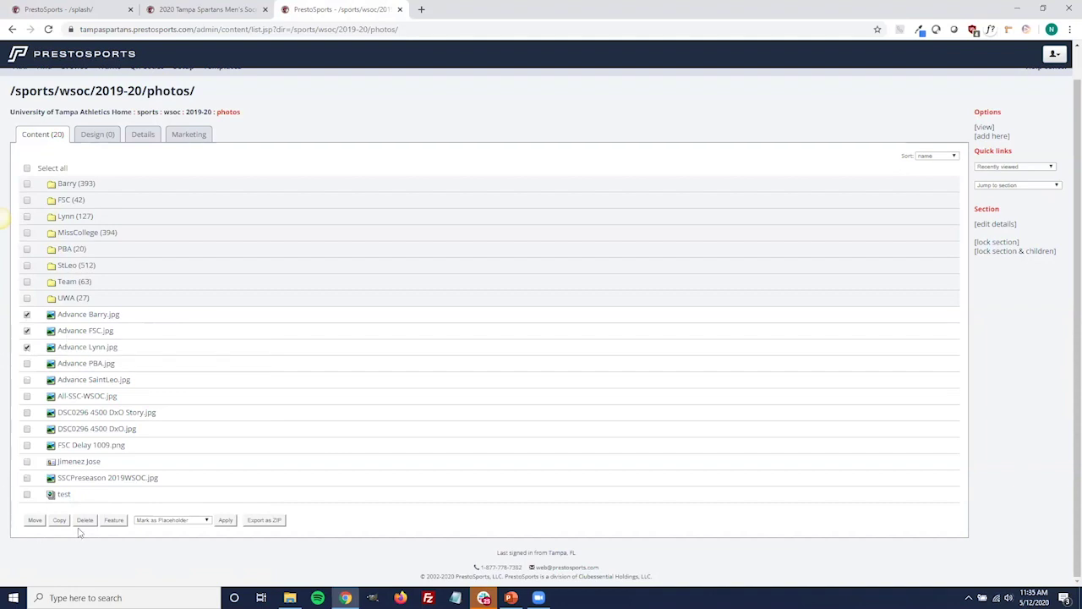
pyautogui.click(113, 520)
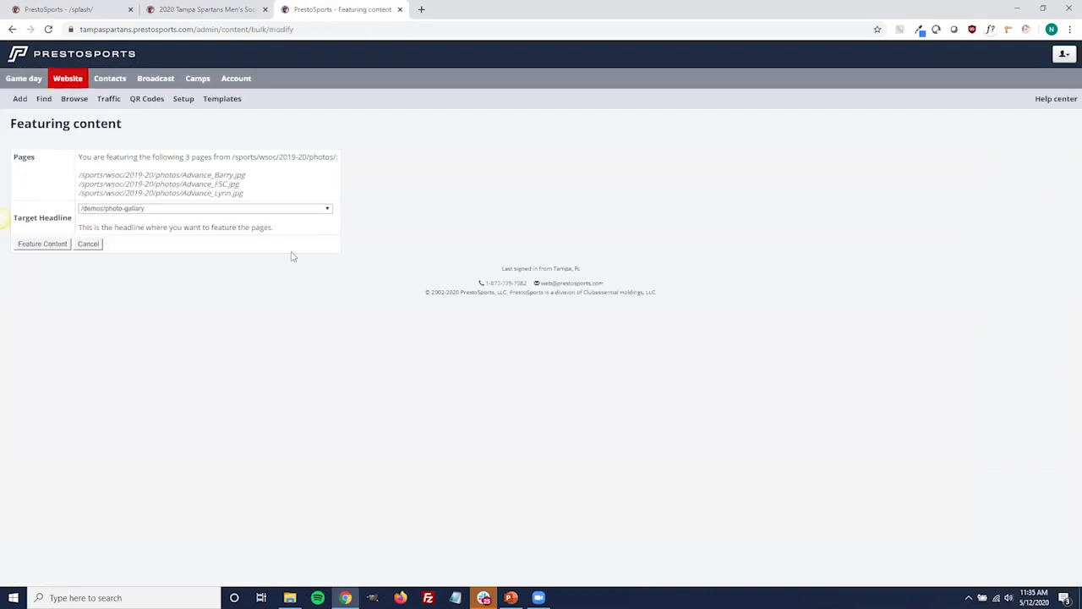
# Feature the three Advance photos under the /sports/wsoc/2019-20/photos/test target headline.
pyautogui.click(329, 210)
pyautogui.moveTo(329, 229); pyautogui.dragTo(334, 340)
pyautogui.scroll(-4, 297, 326)
pyautogui.scroll(-15, 297, 328)
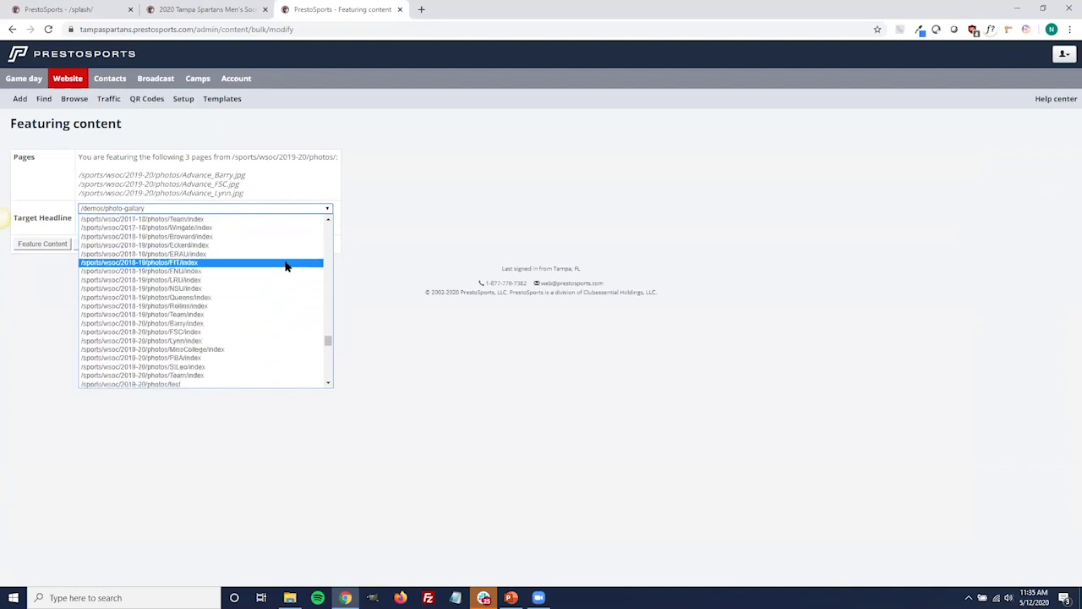
pyautogui.scroll(5, 274, 284)
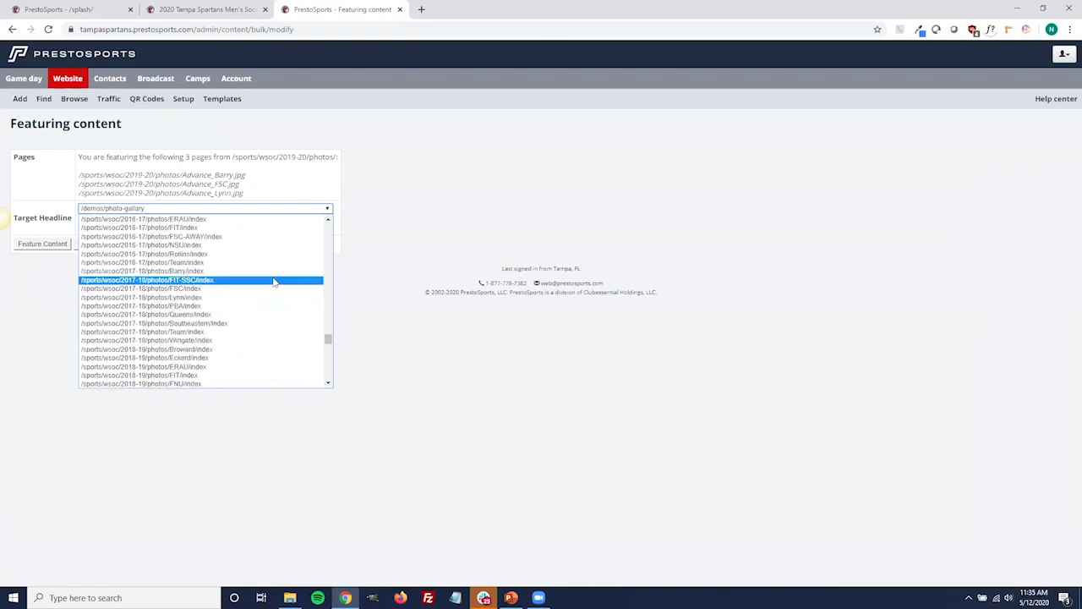
pyautogui.scroll(-12, 274, 284)
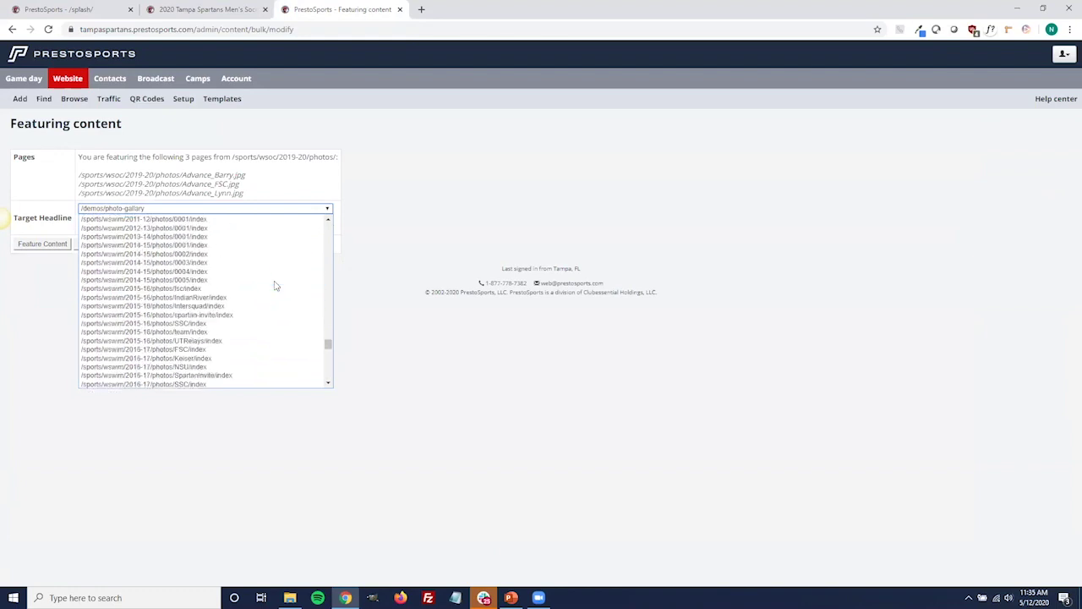
pyautogui.click(226, 270)
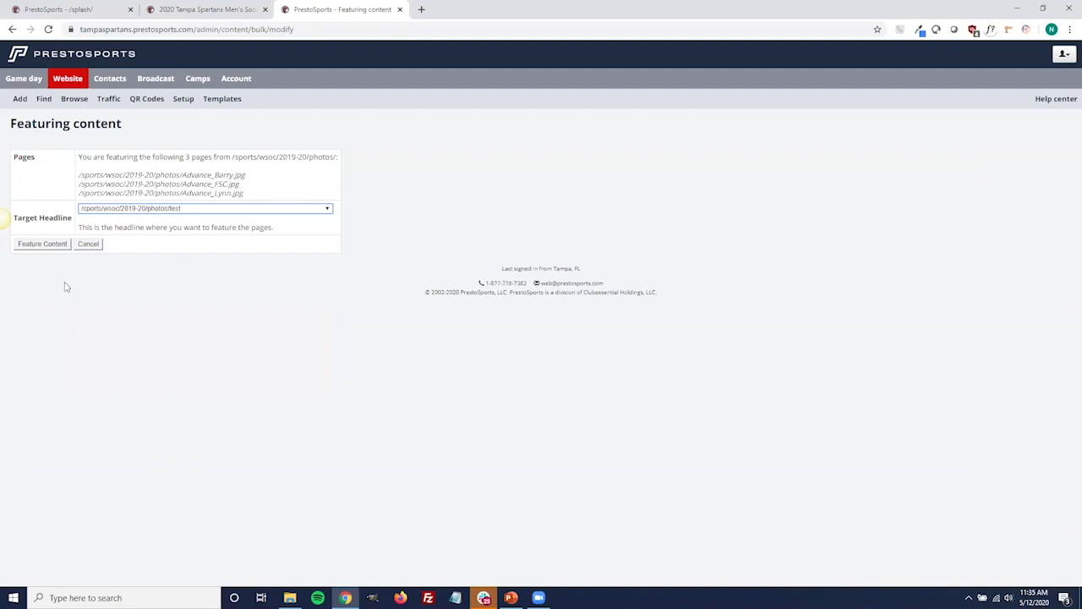
pyautogui.click(42, 243)
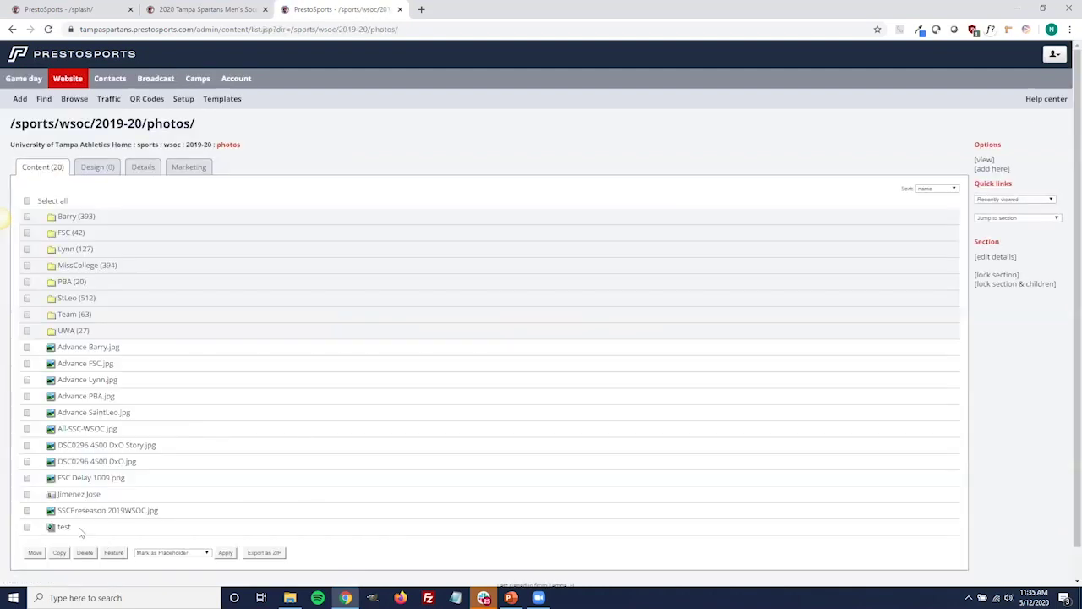
# View the live test gallery with its three Gameday Advance graphics in a new tab, then return to admin.
pyautogui.middleClick(68, 530)
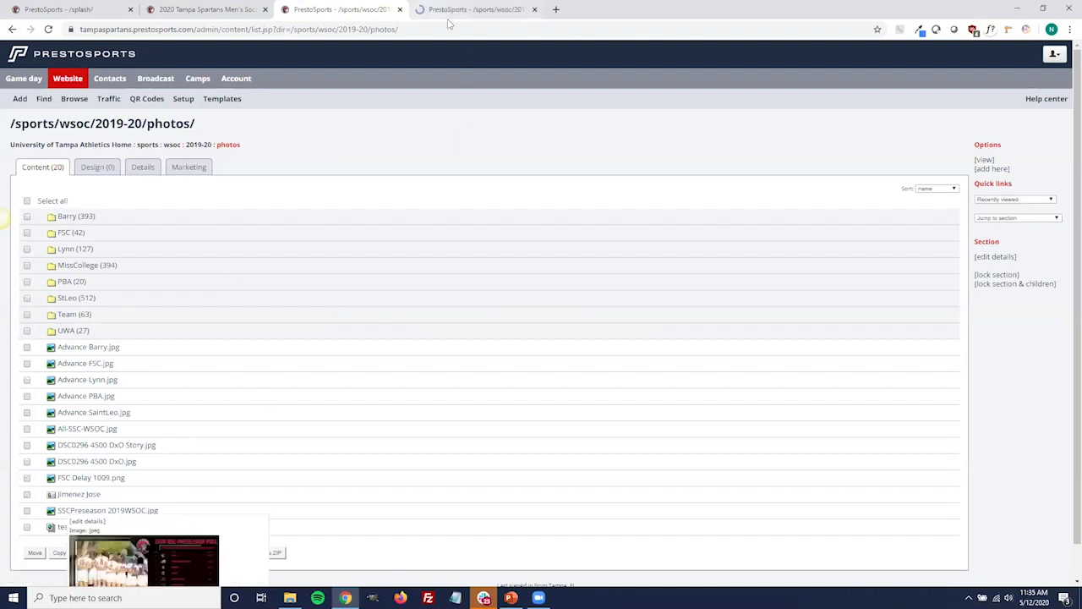
pyautogui.click(449, 22)
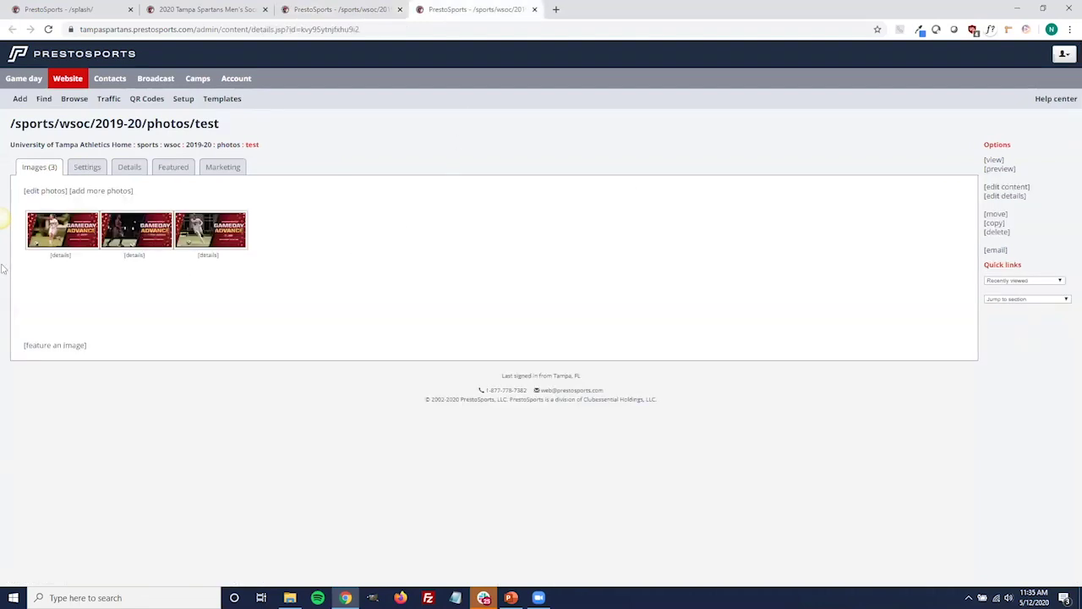
pyautogui.click(994, 160)
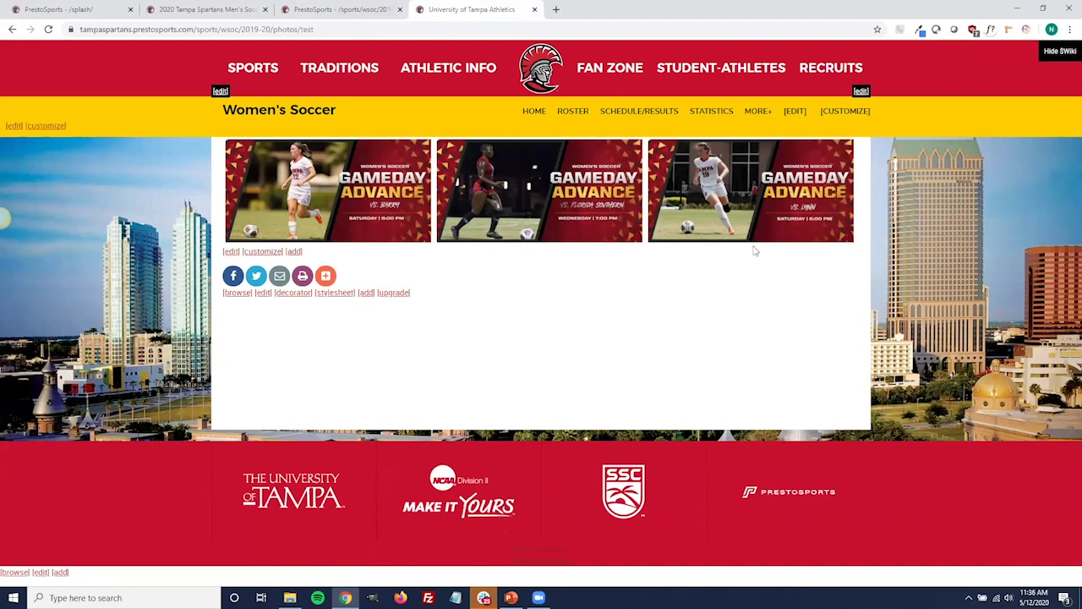
pyautogui.moveTo(759, 112)
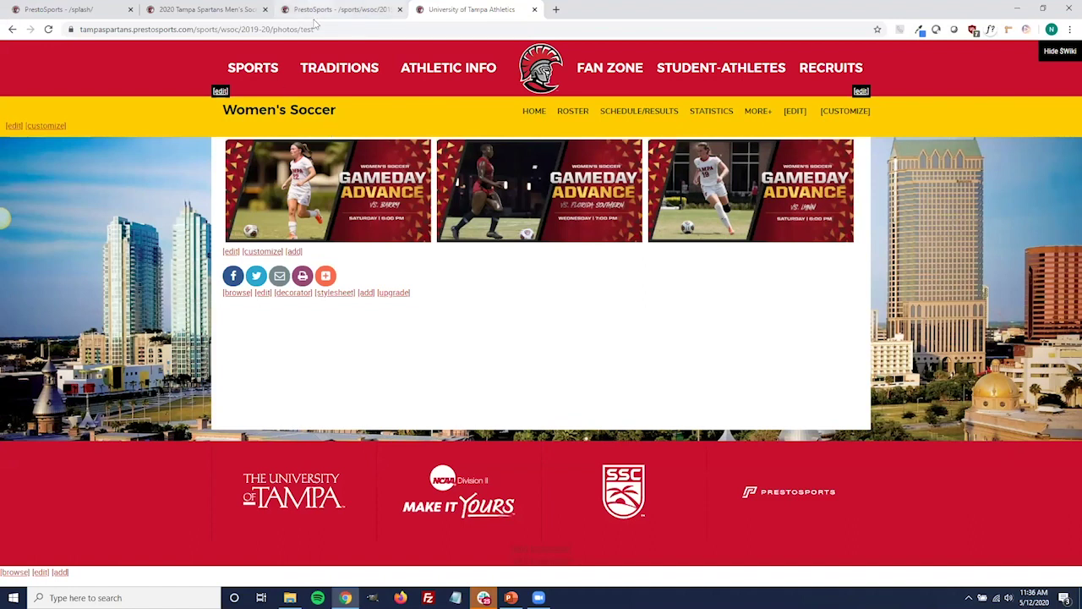
pyautogui.click(339, 9)
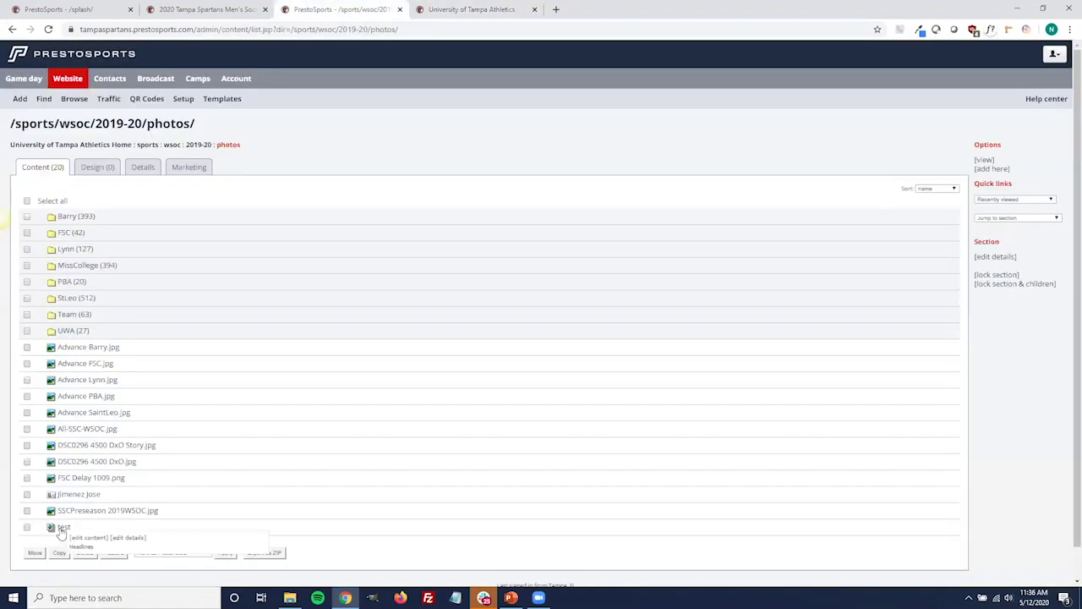
pyautogui.click(78, 540)
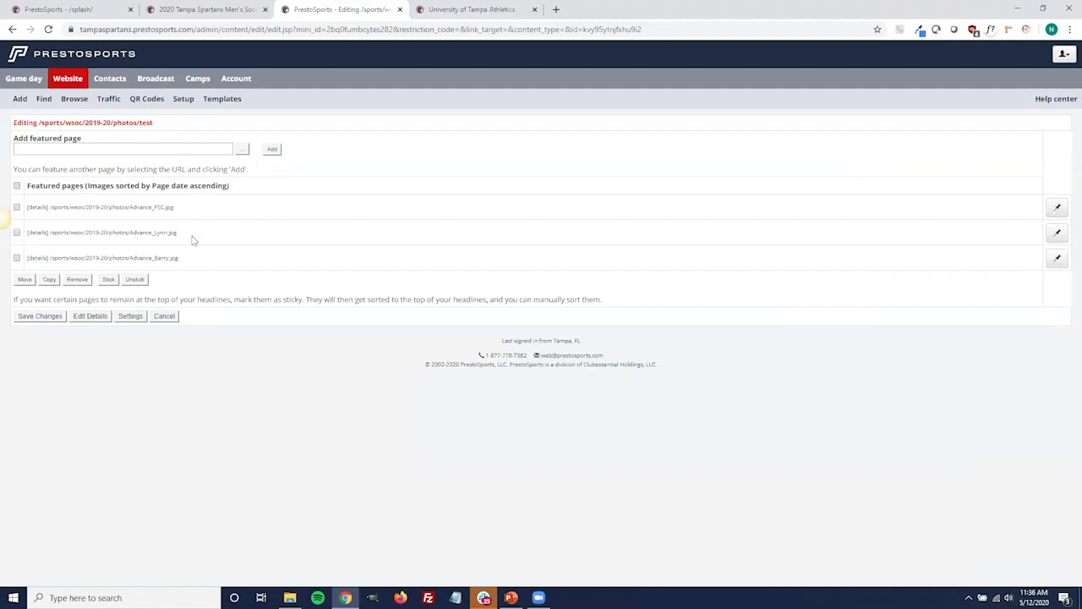
pyautogui.click(164, 316)
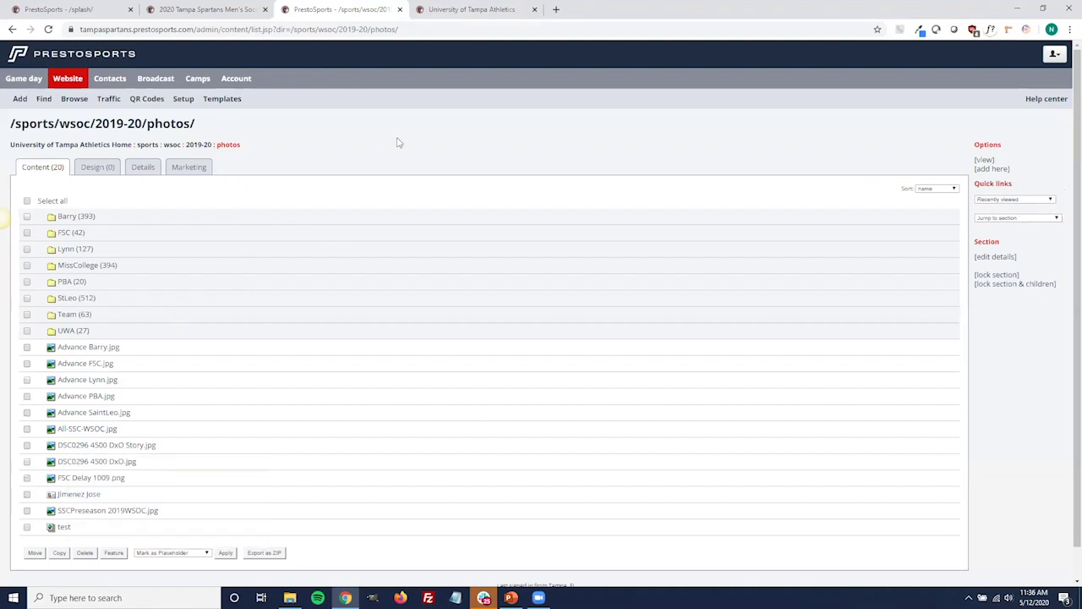
# Browse from the site root through sports, wsoc and 2020-21 to the empty photos folder.
pyautogui.click(71, 148)
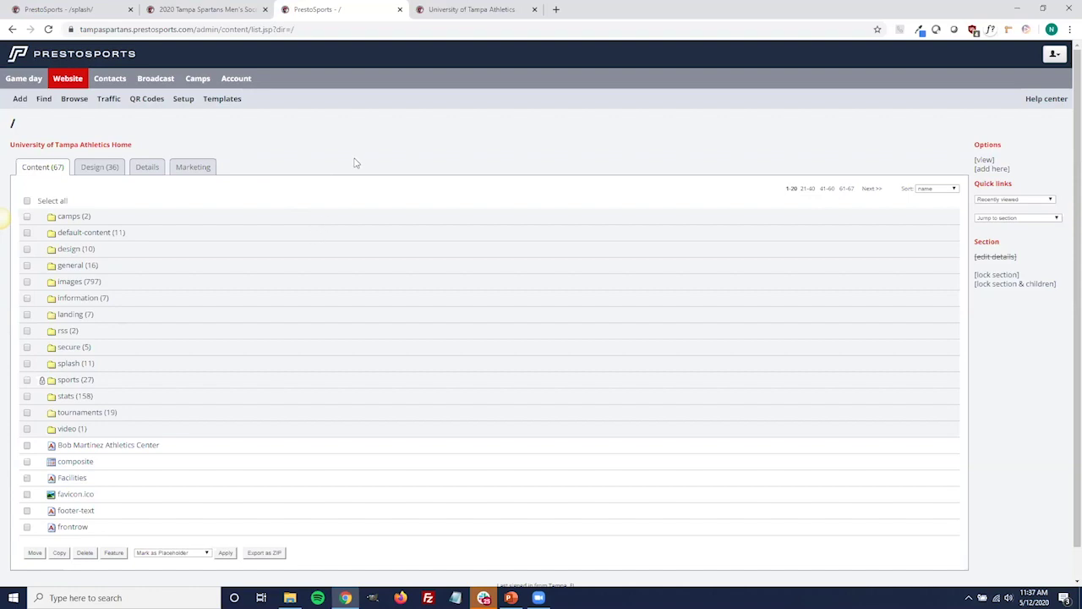
pyautogui.moveTo(85, 405); pyautogui.dragTo(101, 319)
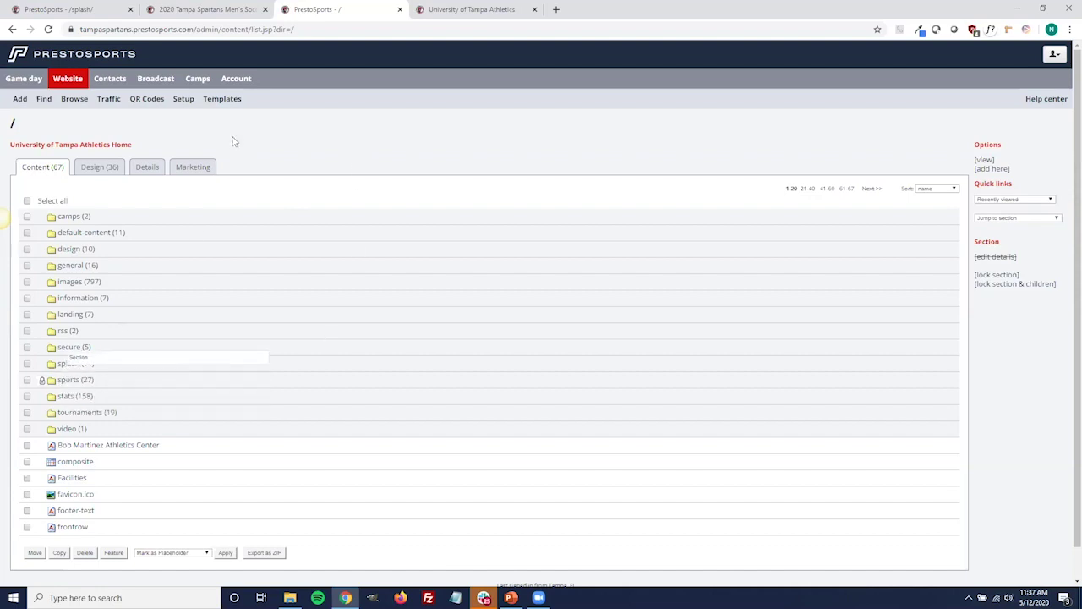
pyautogui.moveTo(131, 414); pyautogui.dragTo(59, 385)
pyautogui.click(60, 382)
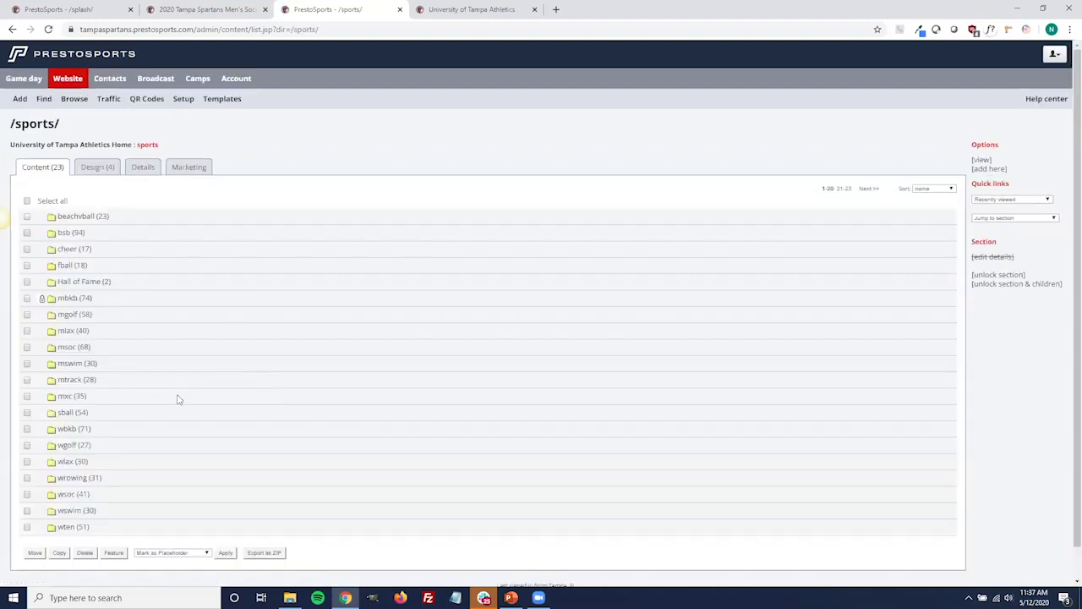
pyautogui.click(68, 497)
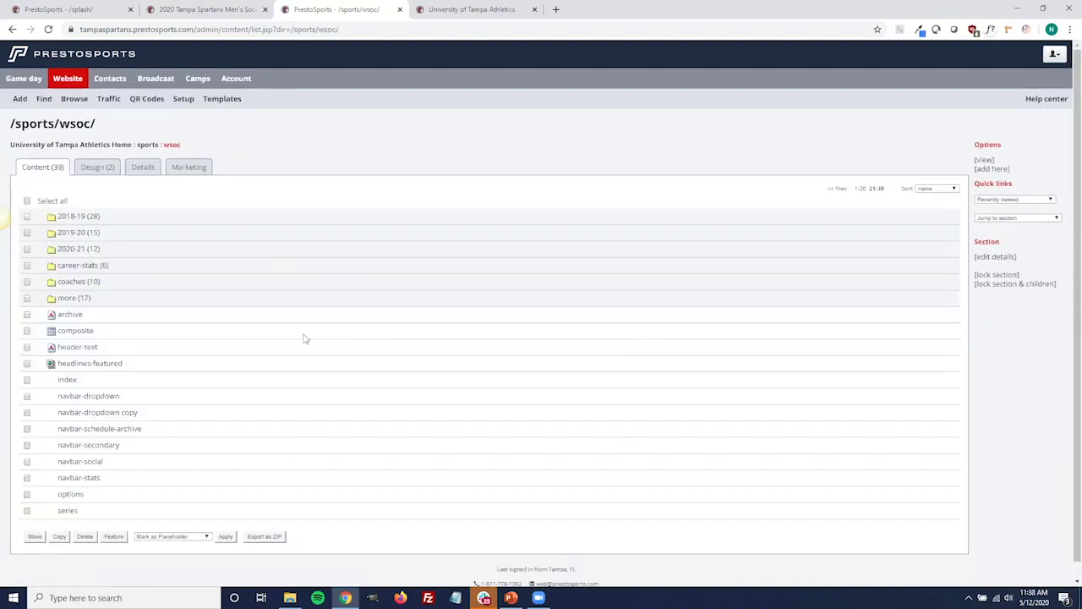
pyautogui.click(72, 250)
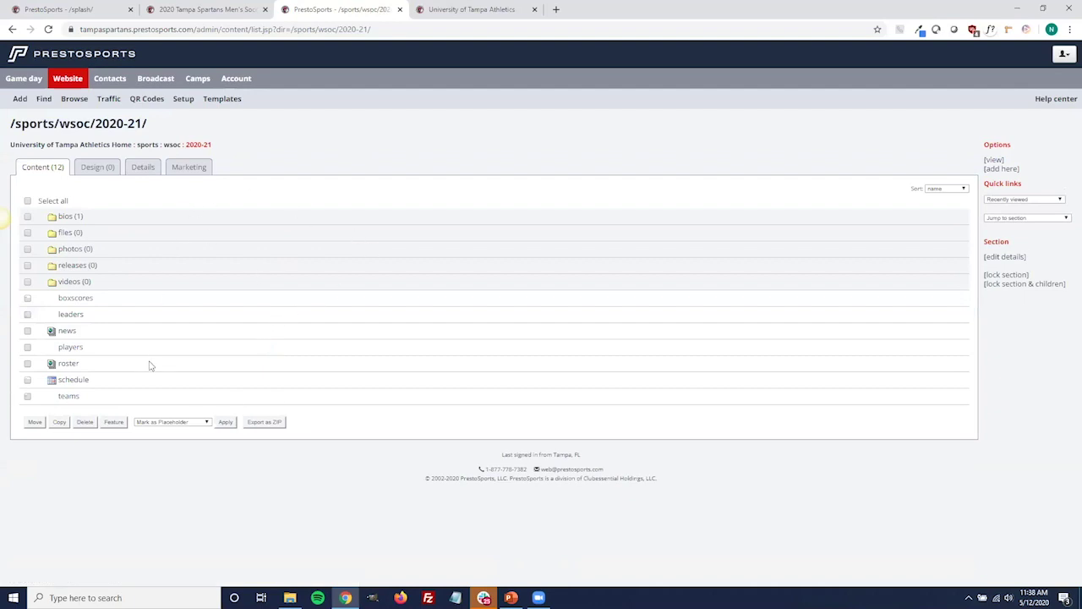
pyautogui.click(70, 255)
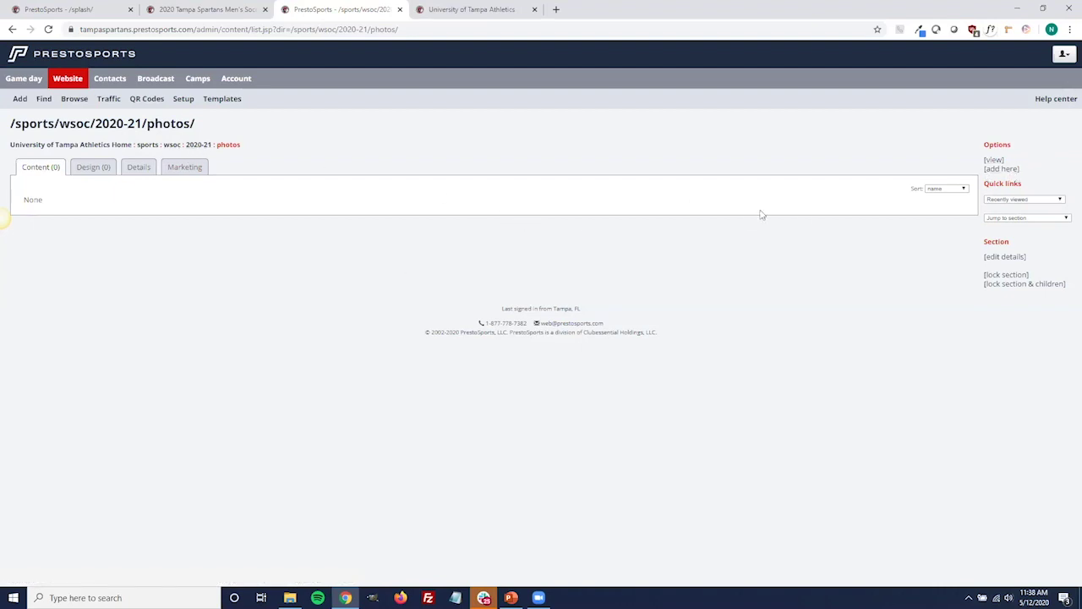
# Start adding content to the 2020-21 photos section and choose to upload files.
pyautogui.click(1014, 170)
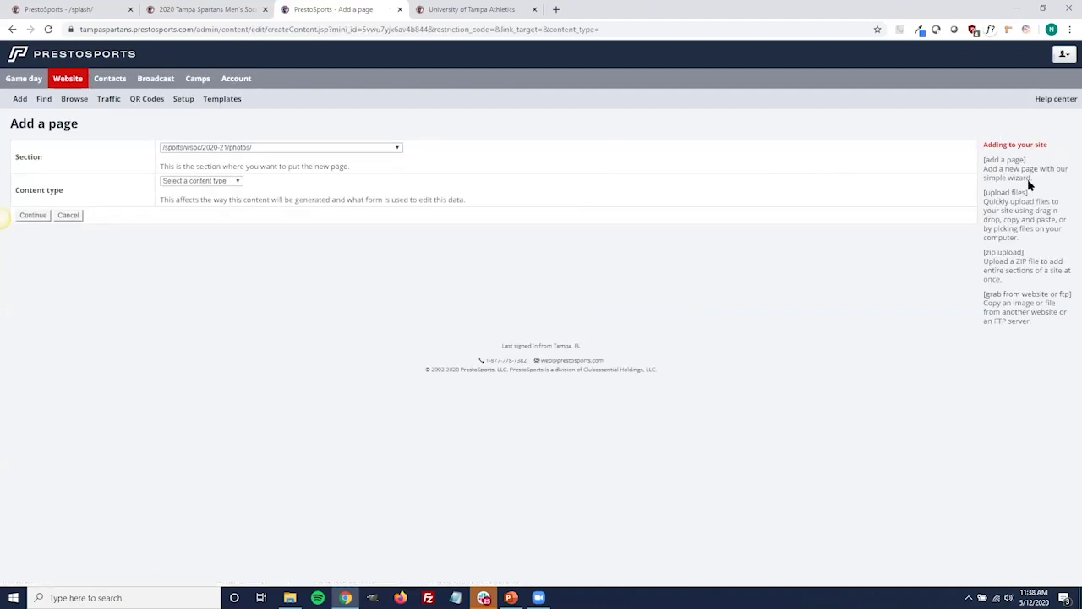
pyautogui.click(1020, 195)
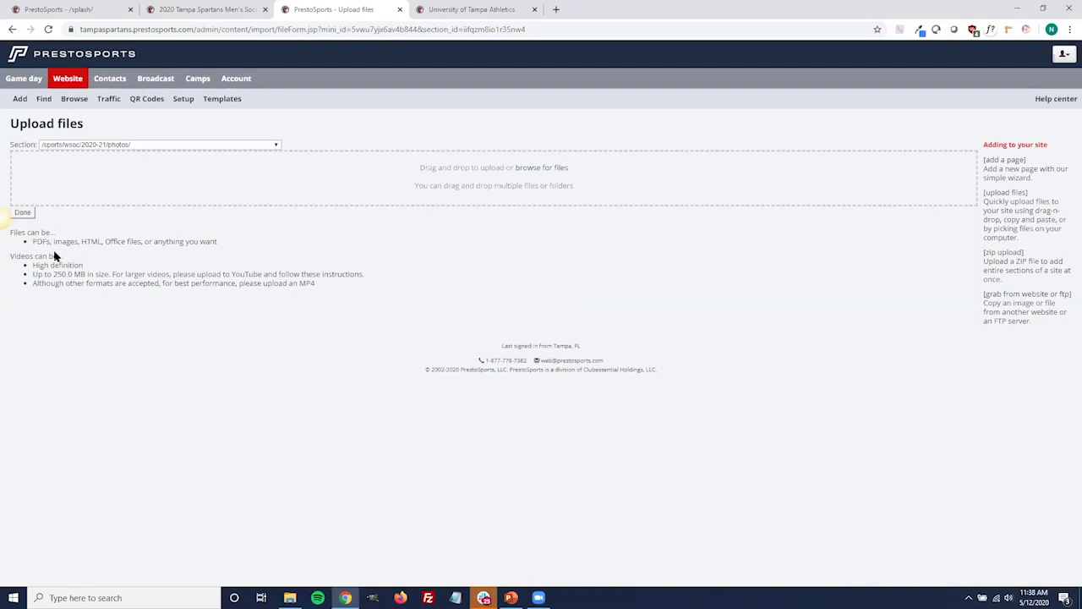
# Leave the Upload files page via Done without adding any files.
pyautogui.click(30, 214)
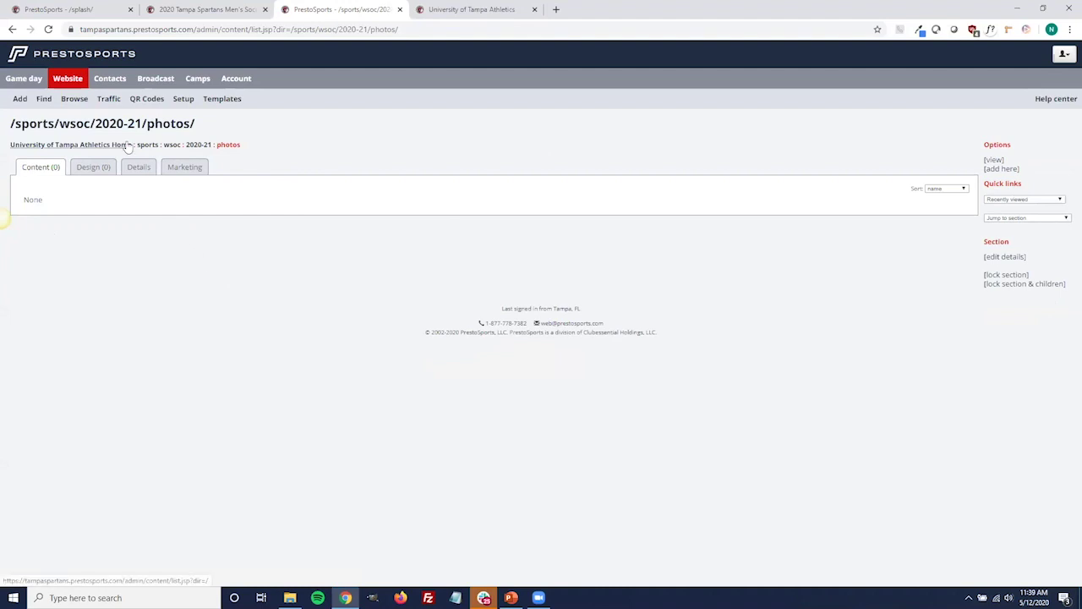
# Look inside the general folder, then return to the root content list.
pyautogui.click(124, 145)
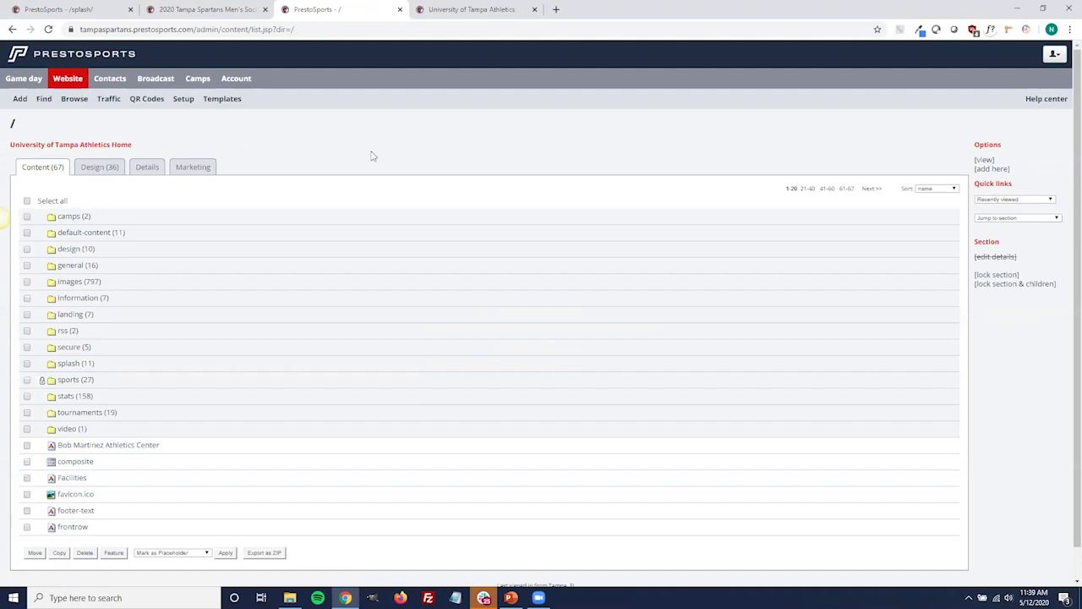
pyautogui.click(61, 268)
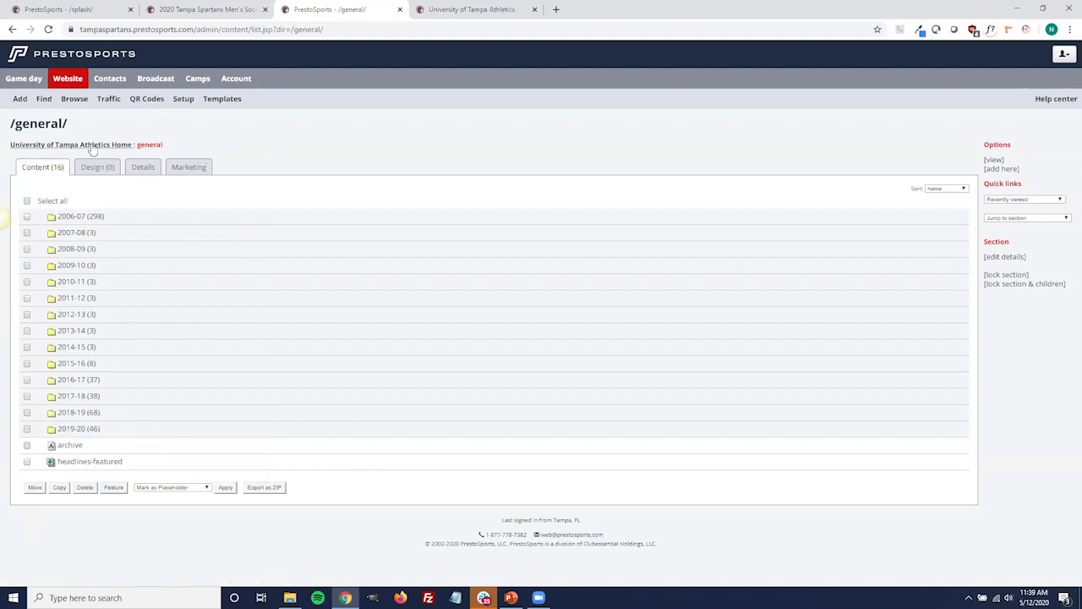
pyautogui.click(118, 145)
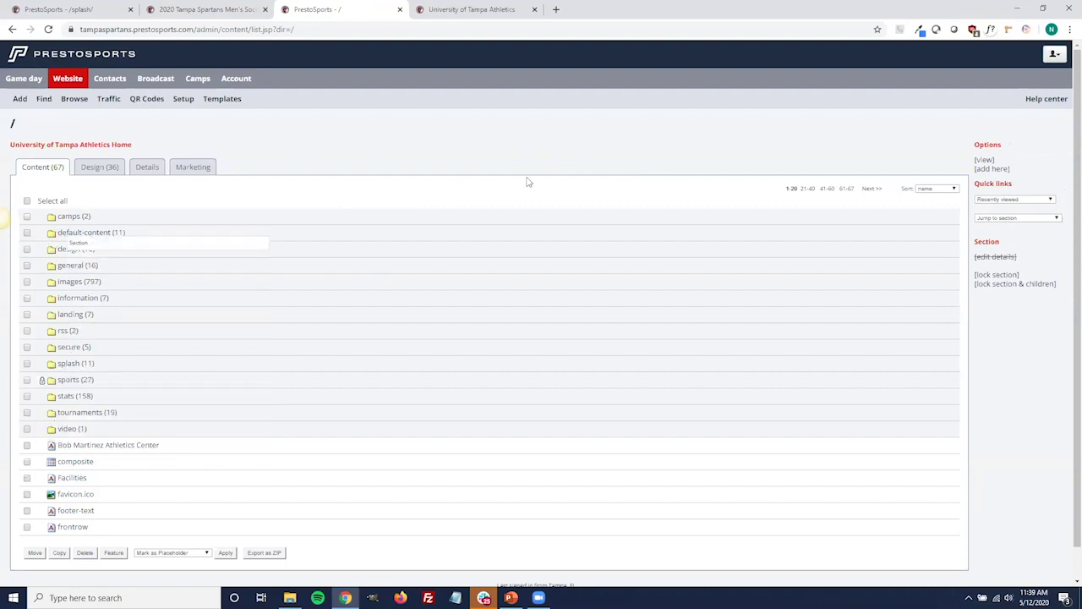
# Create a new Section named 'test' at the site root and open it.
pyautogui.click(991, 169)
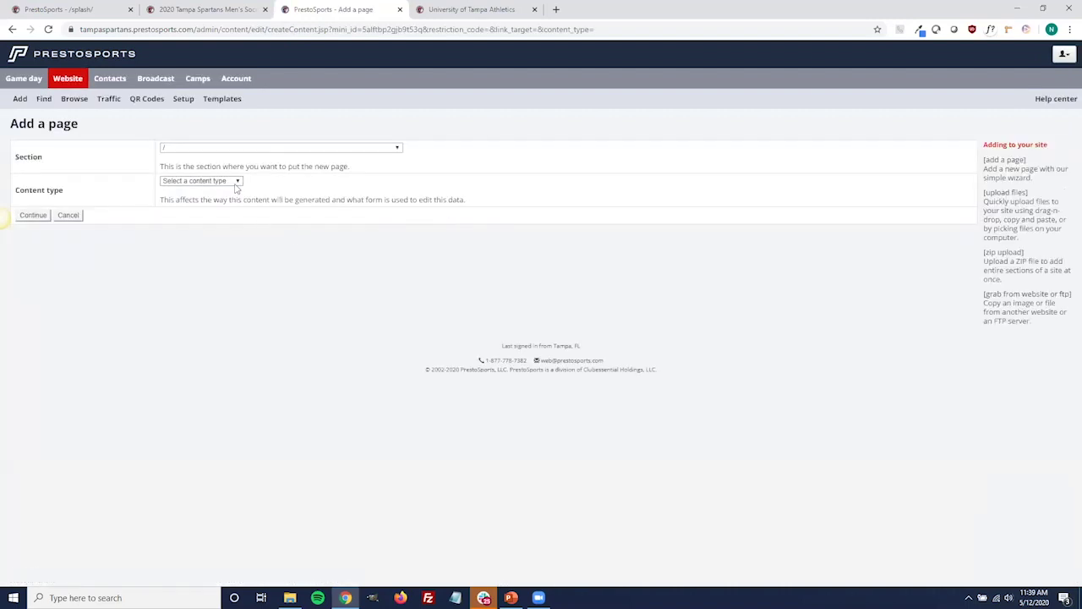
pyautogui.click(236, 182)
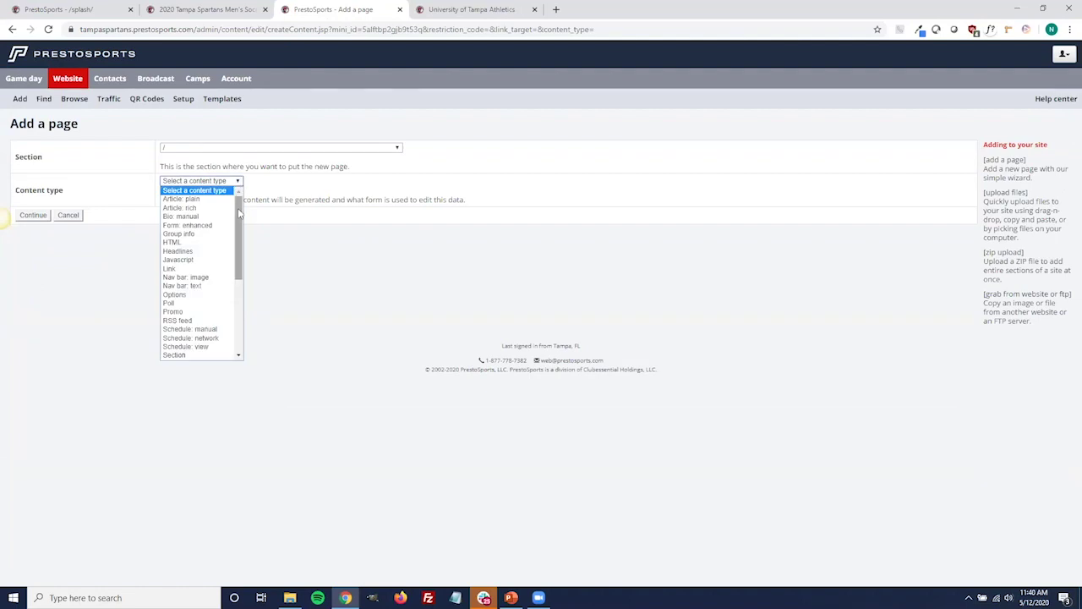
pyautogui.click(179, 354)
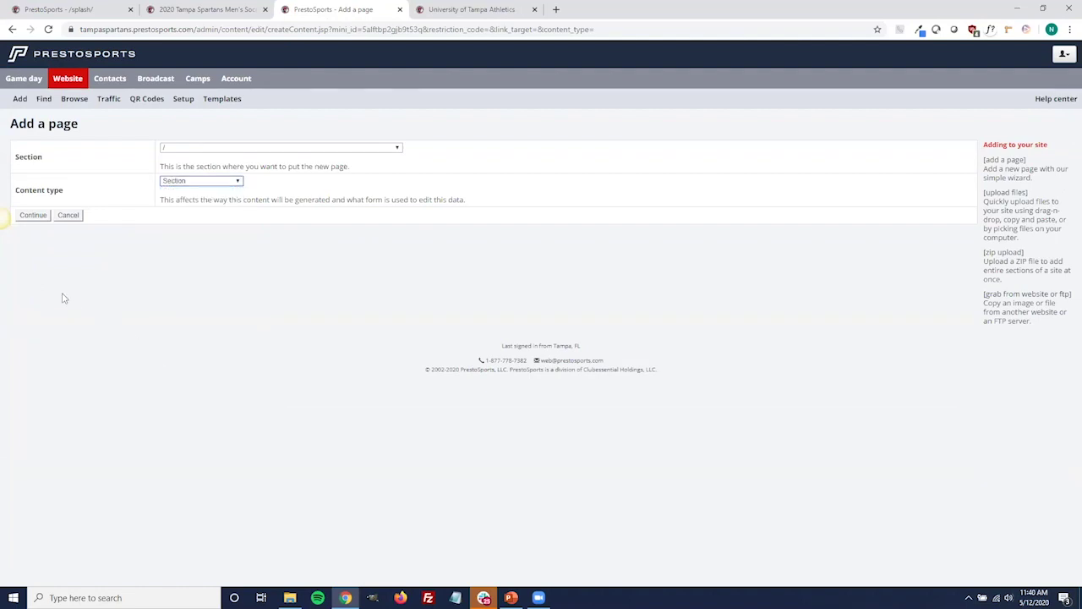
pyautogui.click(42, 216)
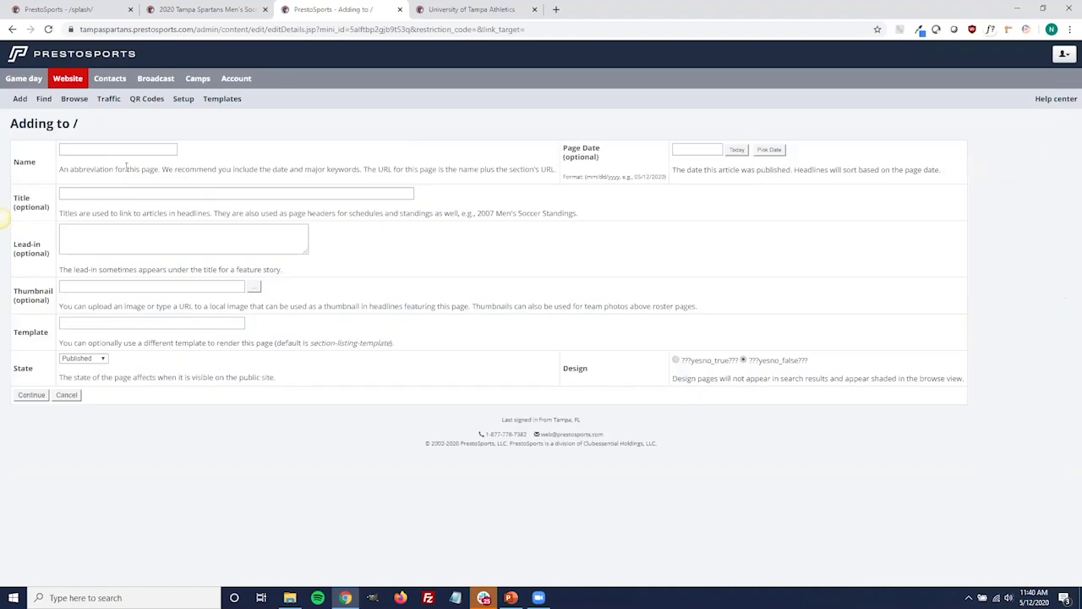
pyautogui.click(130, 148)
pyautogui.write('test')
pyautogui.click(34, 396)
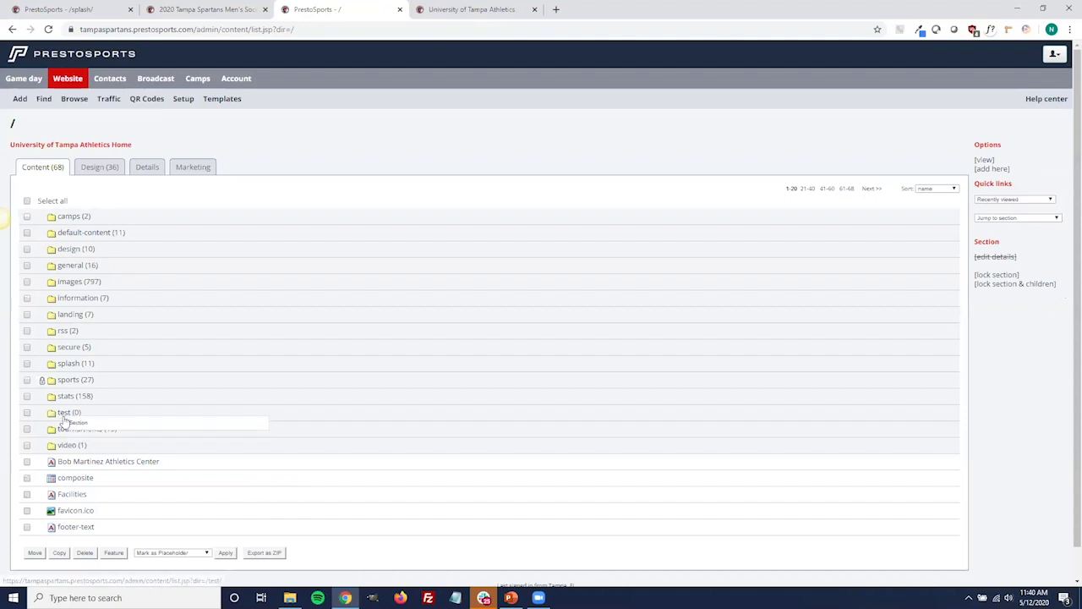
pyautogui.click(64, 414)
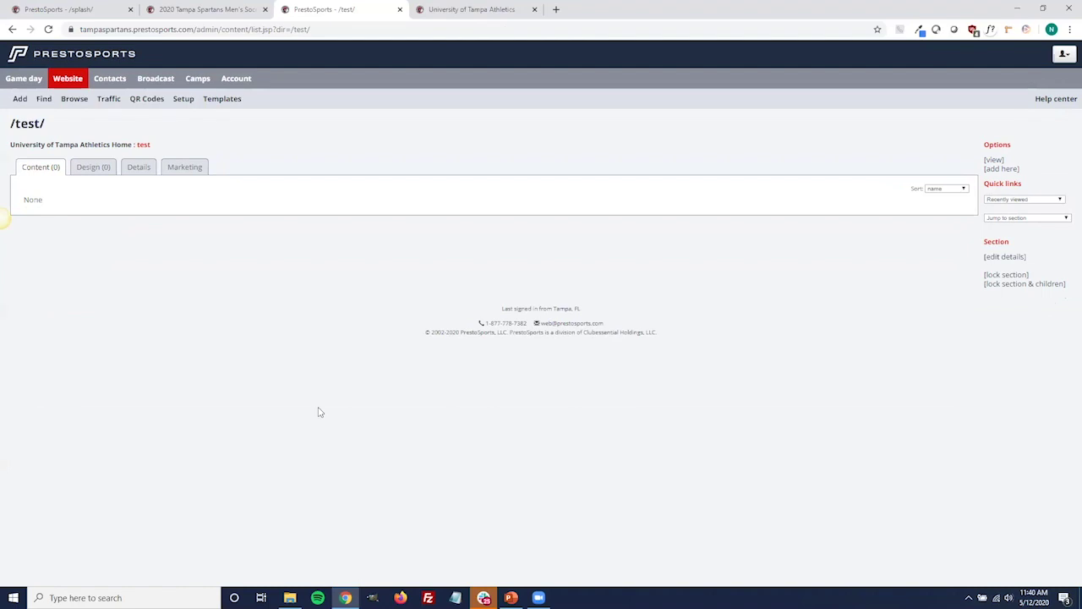
pyautogui.click(119, 145)
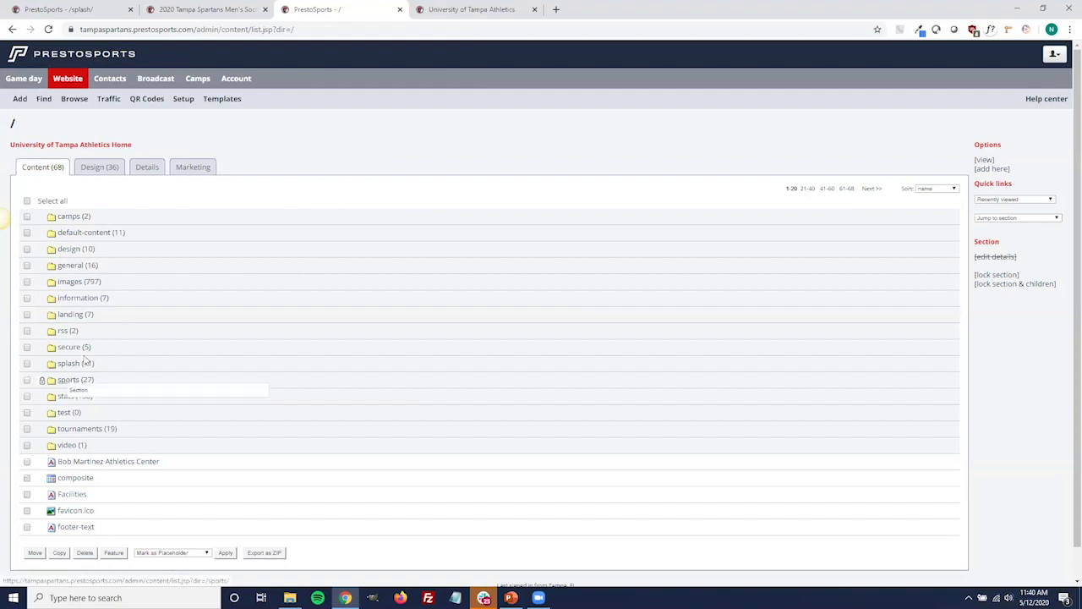
pyautogui.click(228, 9)
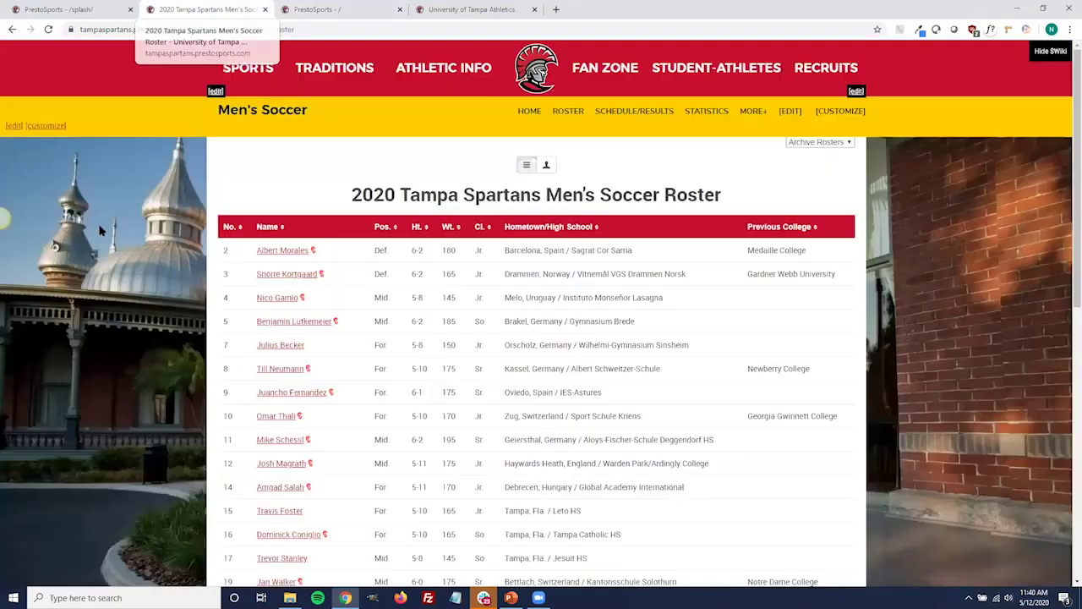
# Reload and scroll the live Men's Soccer roster, then return to the /splash/ admin tab.
pyautogui.click(570, 112)
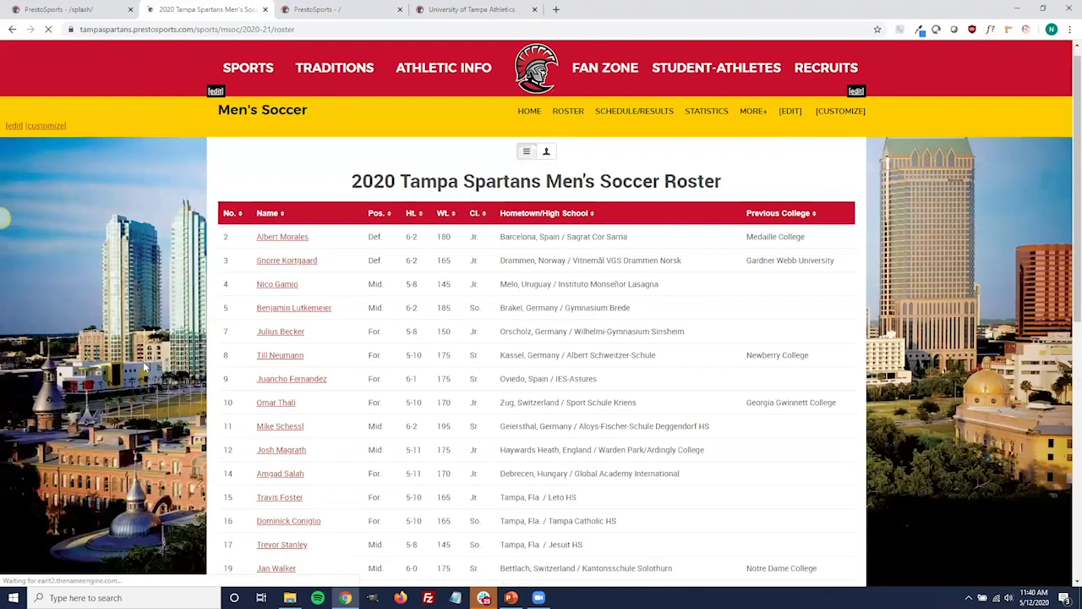
pyautogui.scroll(-2, 144, 366)
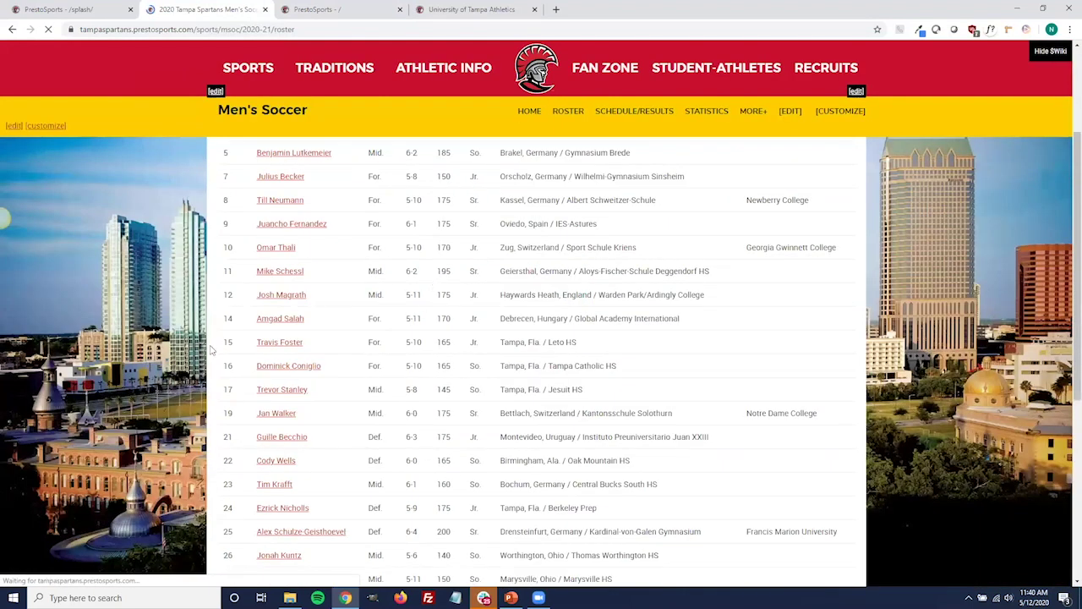
pyautogui.scroll(-5, 1019, 256)
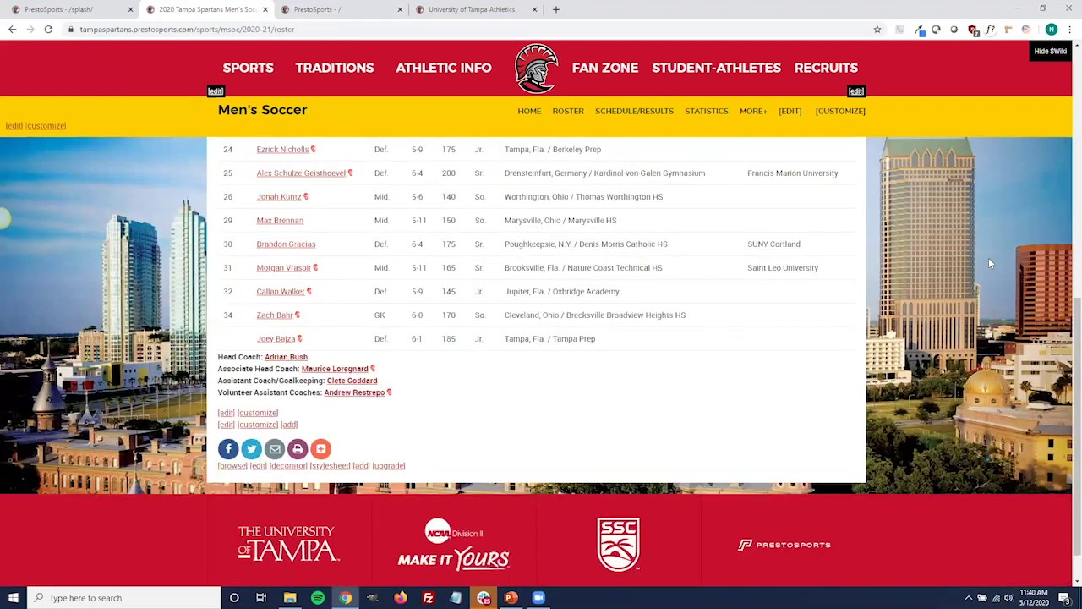
pyautogui.scroll(1, 285, 459)
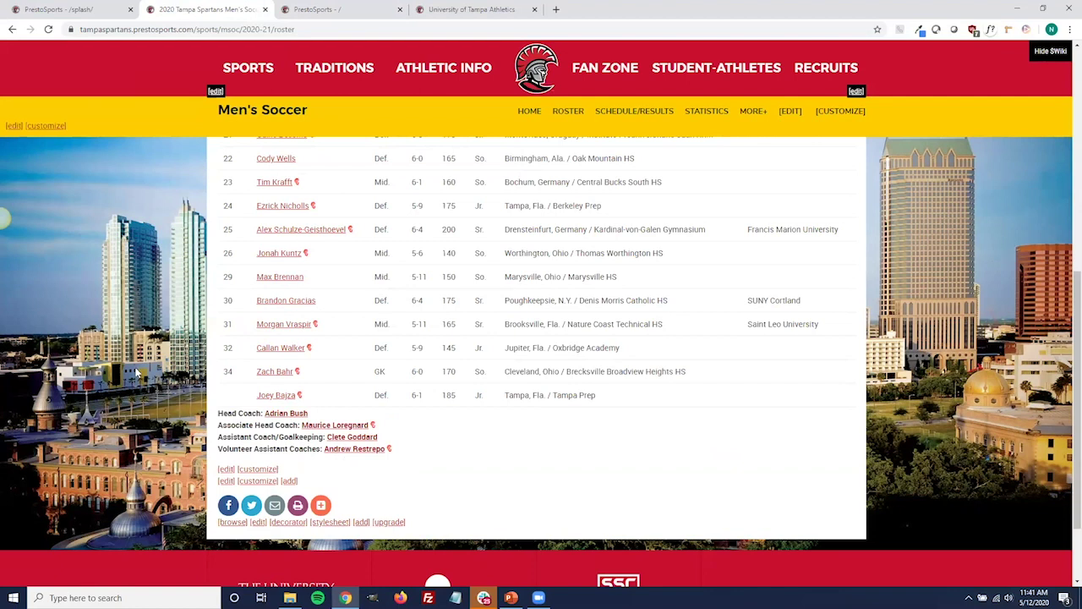
pyautogui.click(95, 14)
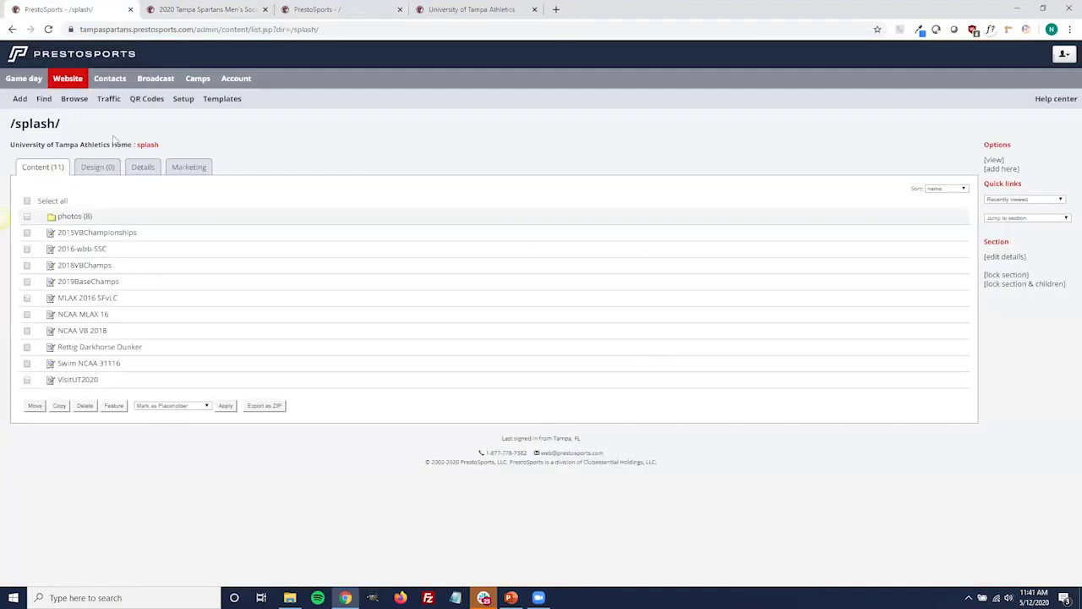
# Navigate to /sports/msoc/2020-21/ and open the roster-footer page in the editor.
pyautogui.click(69, 78)
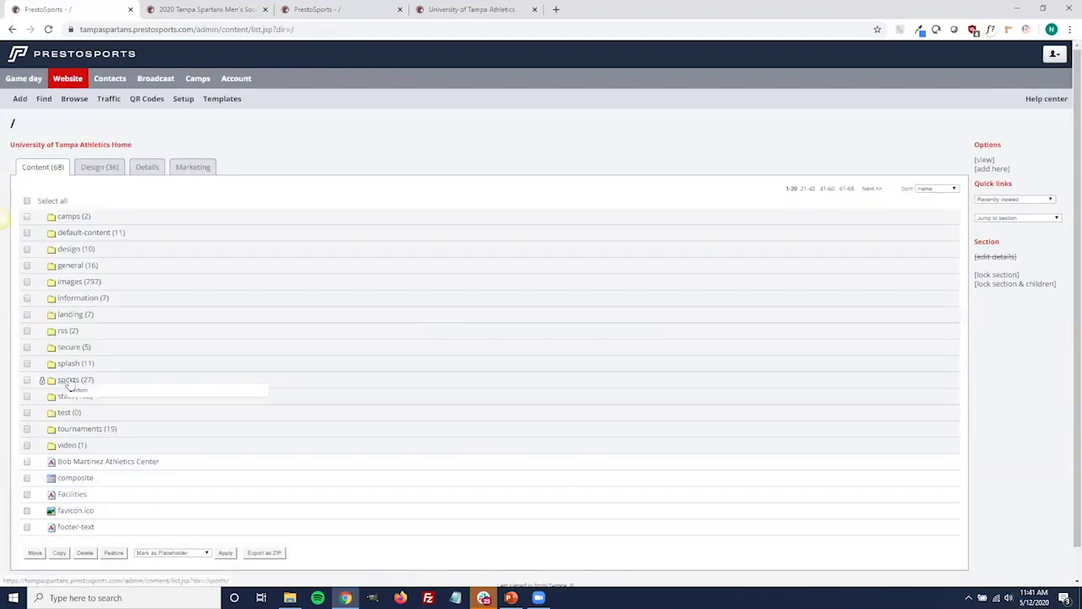
pyautogui.click(89, 380)
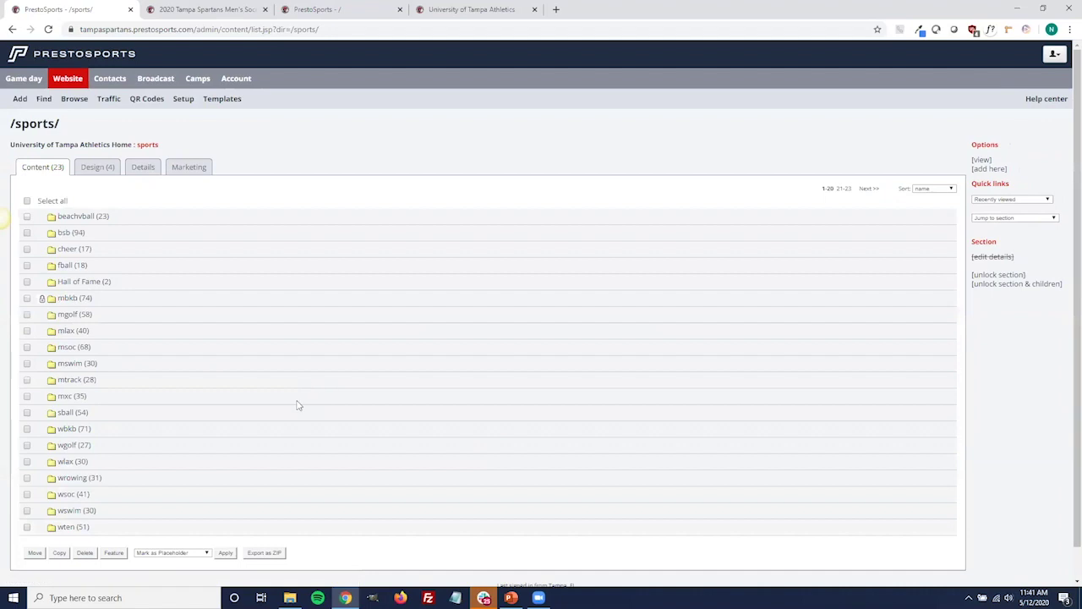
pyautogui.click(72, 350)
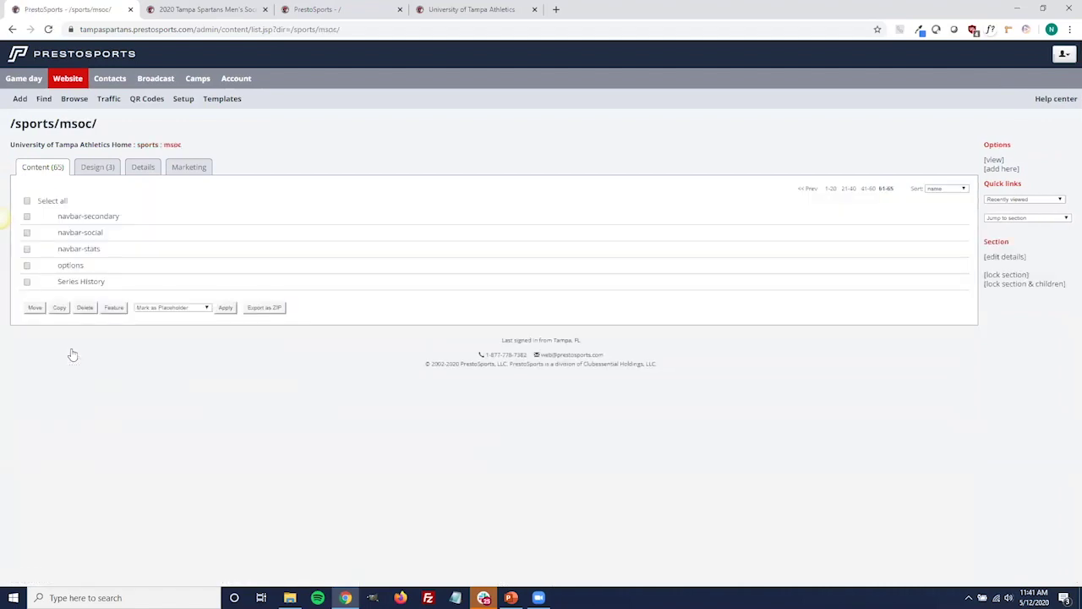
pyautogui.click(864, 188)
pyautogui.click(78, 333)
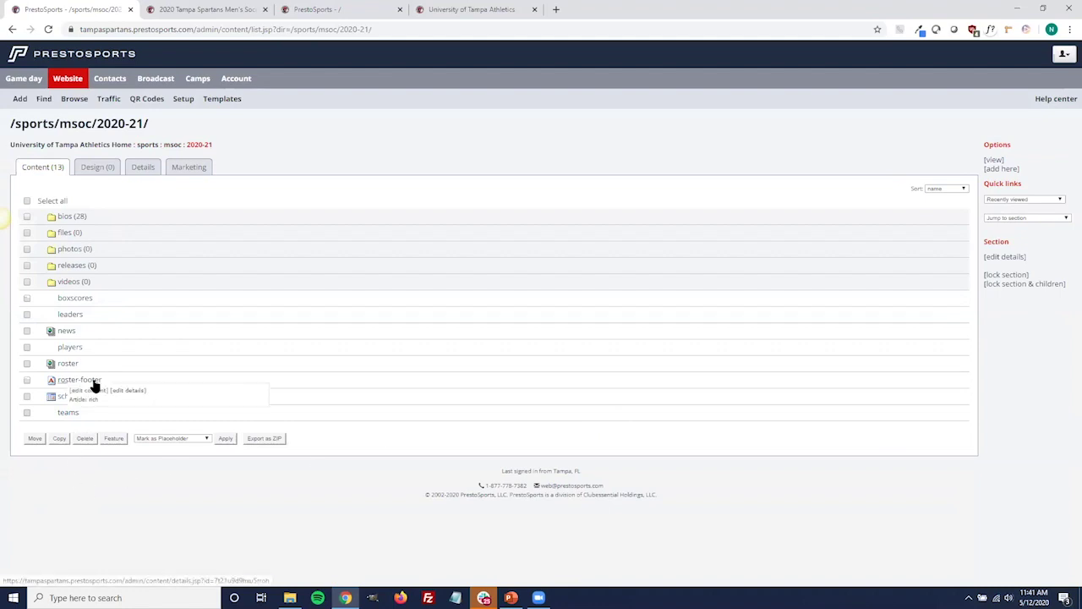
pyautogui.click(92, 390)
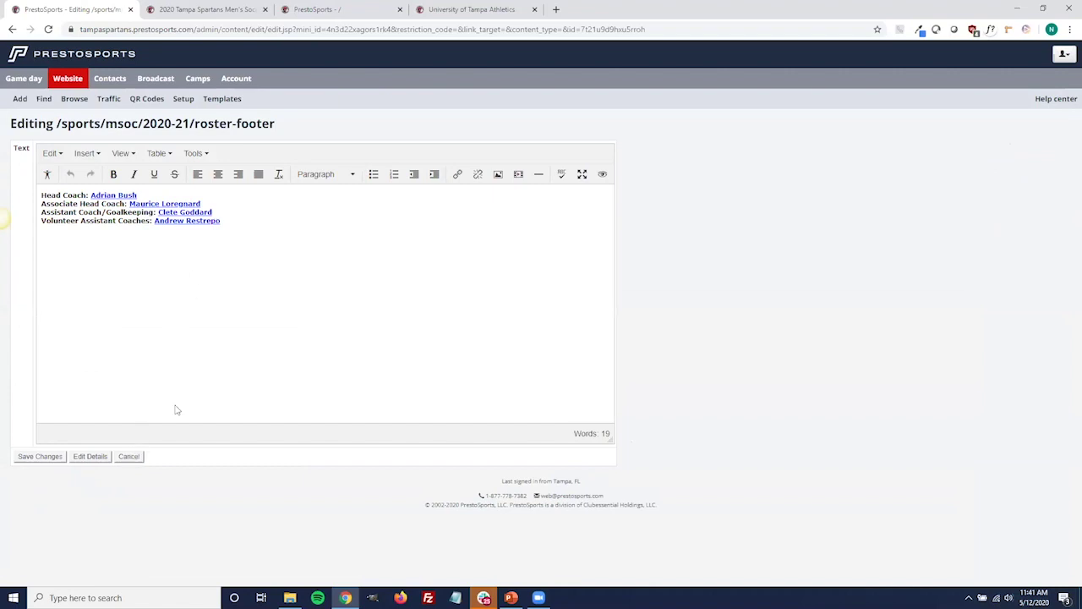
pyautogui.click(282, 266)
pyautogui.click(56, 382)
pyautogui.click(125, 456)
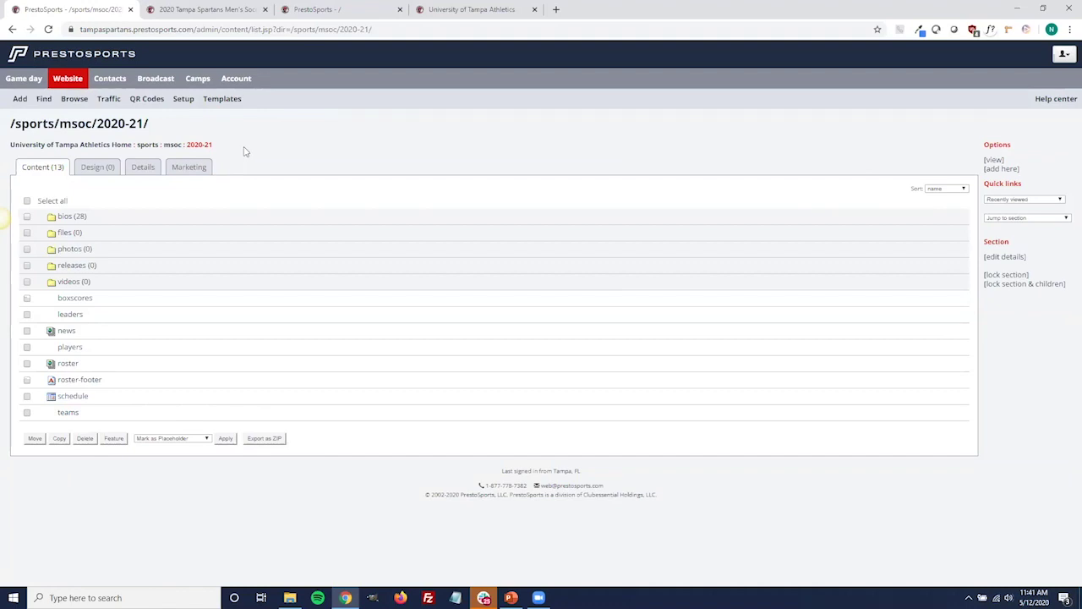
pyautogui.click(1003, 170)
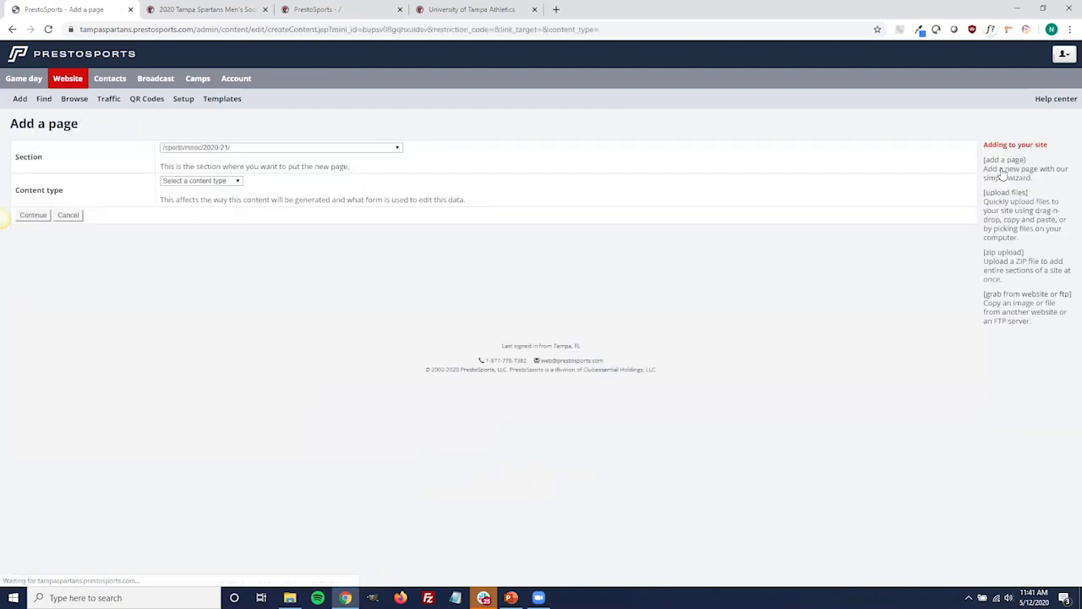
pyautogui.click(233, 181)
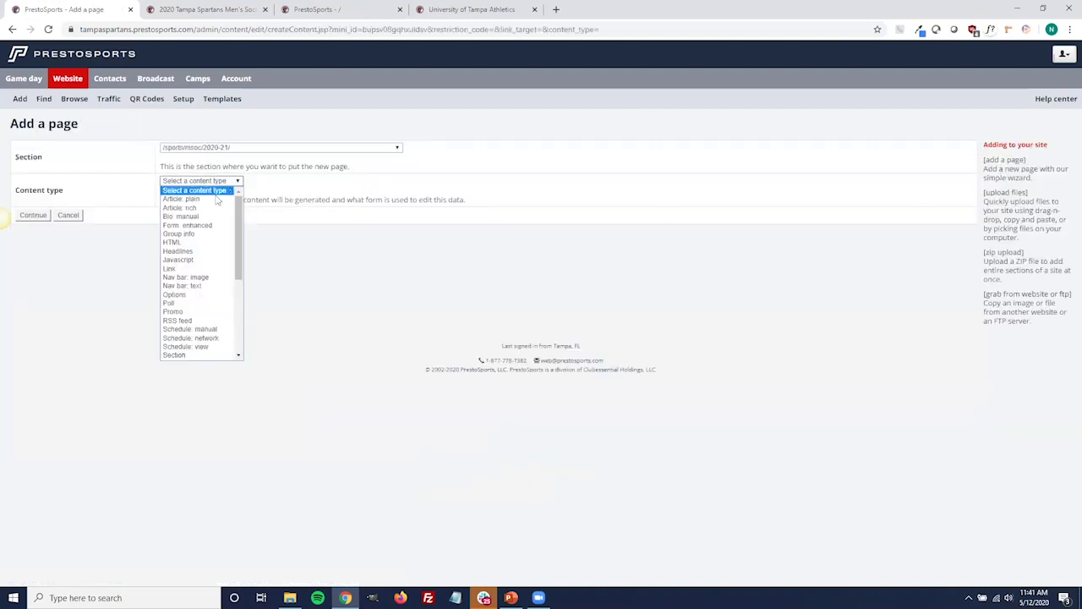
pyautogui.click(207, 210)
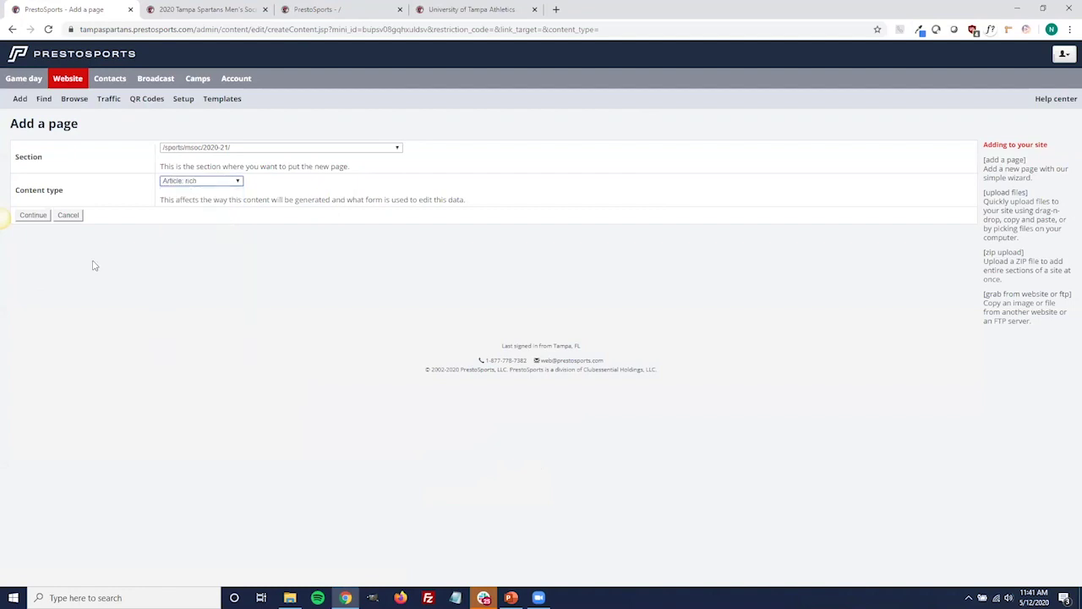
pyautogui.click(37, 218)
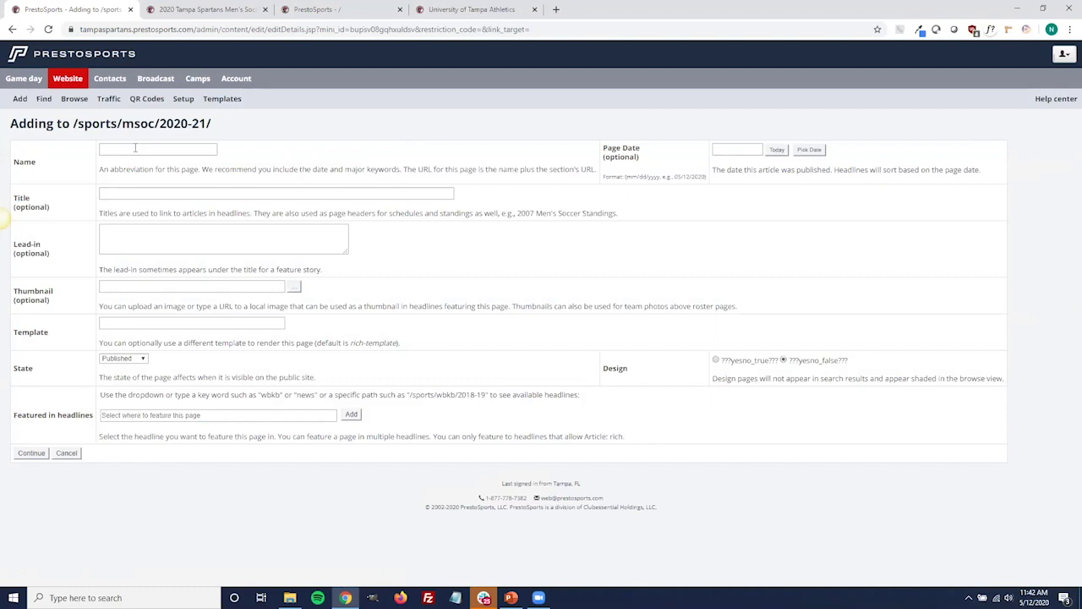
pyautogui.click(135, 150)
pyautogui.write('roster-footer')
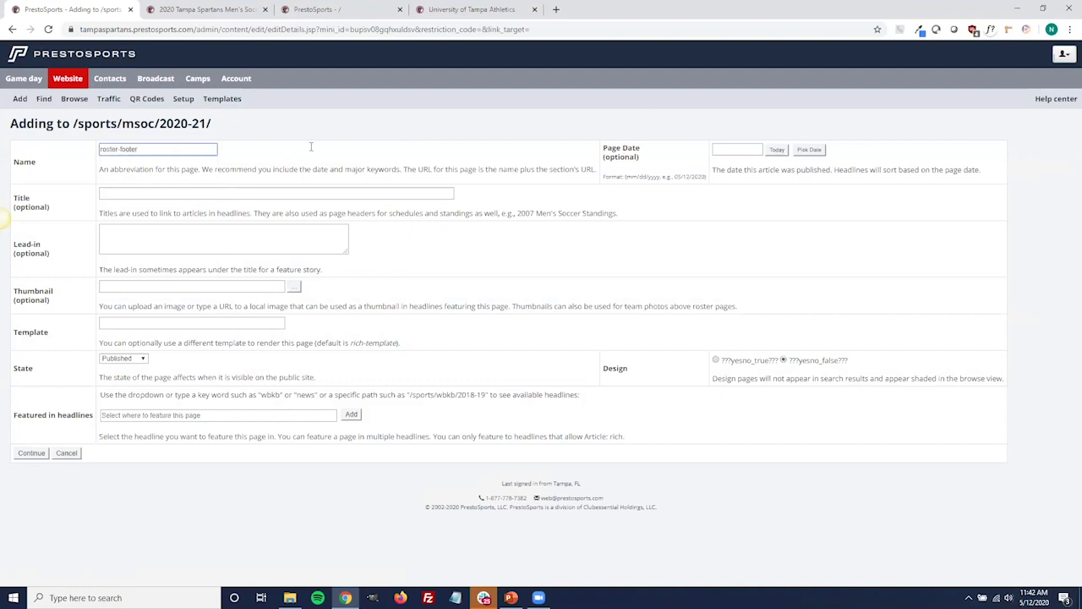
pyautogui.click(34, 453)
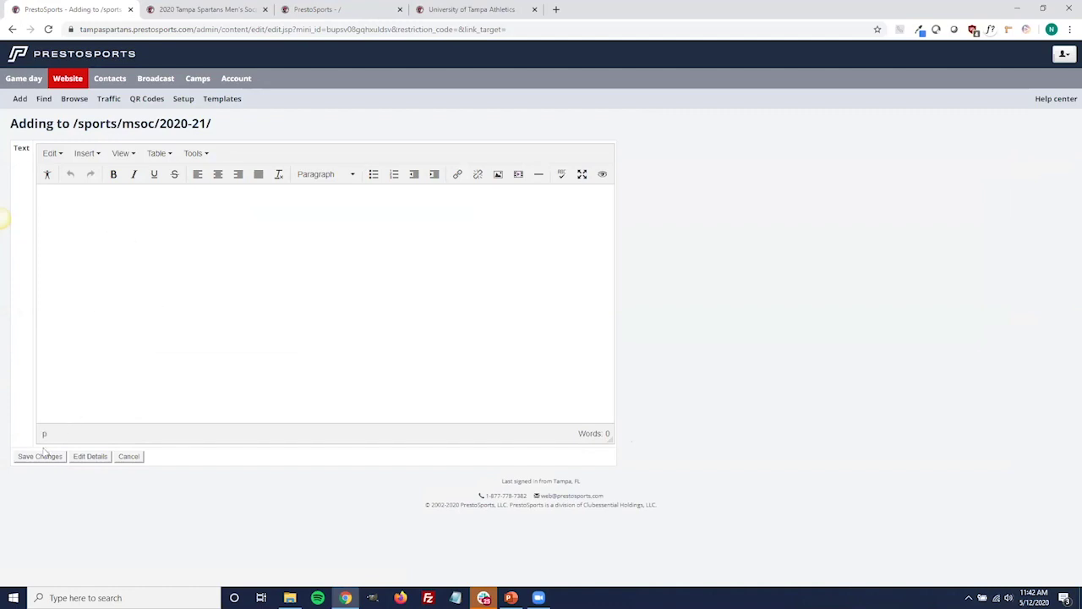
pyautogui.click(129, 456)
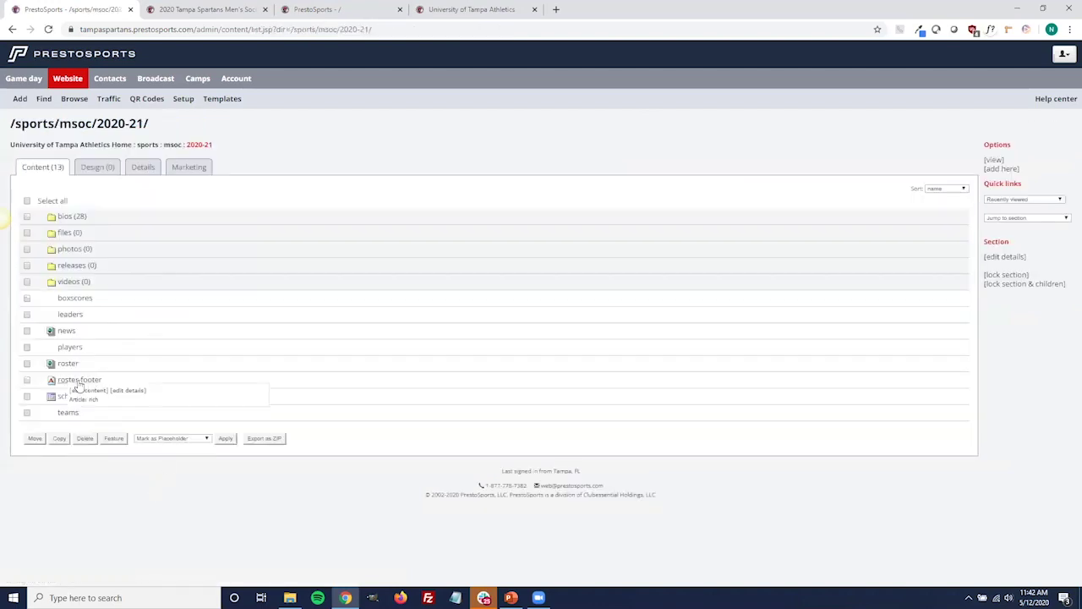
pyautogui.click(215, 17)
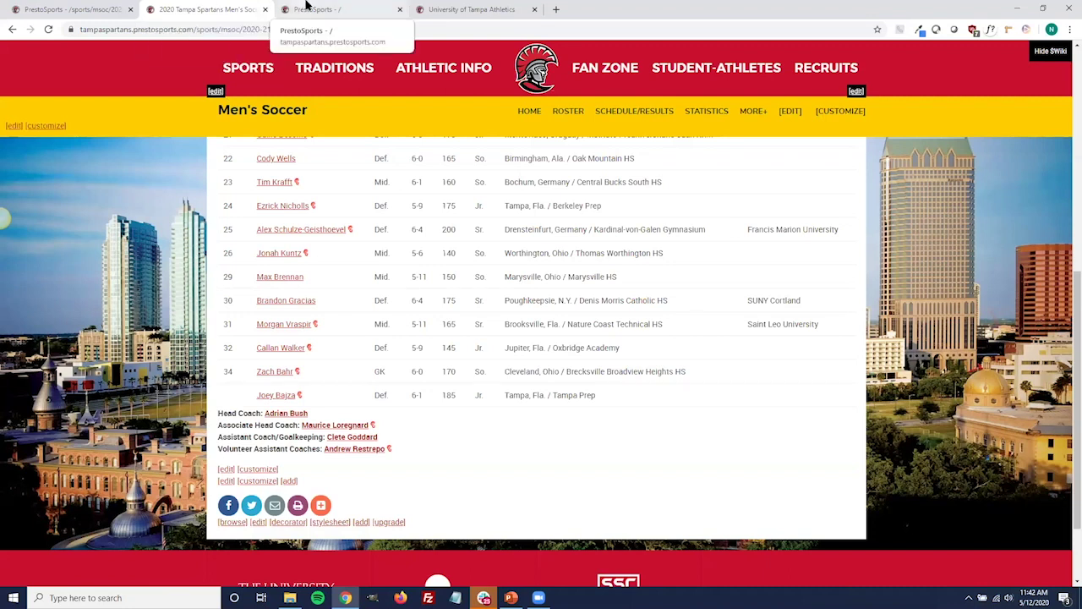
pyautogui.click(76, 8)
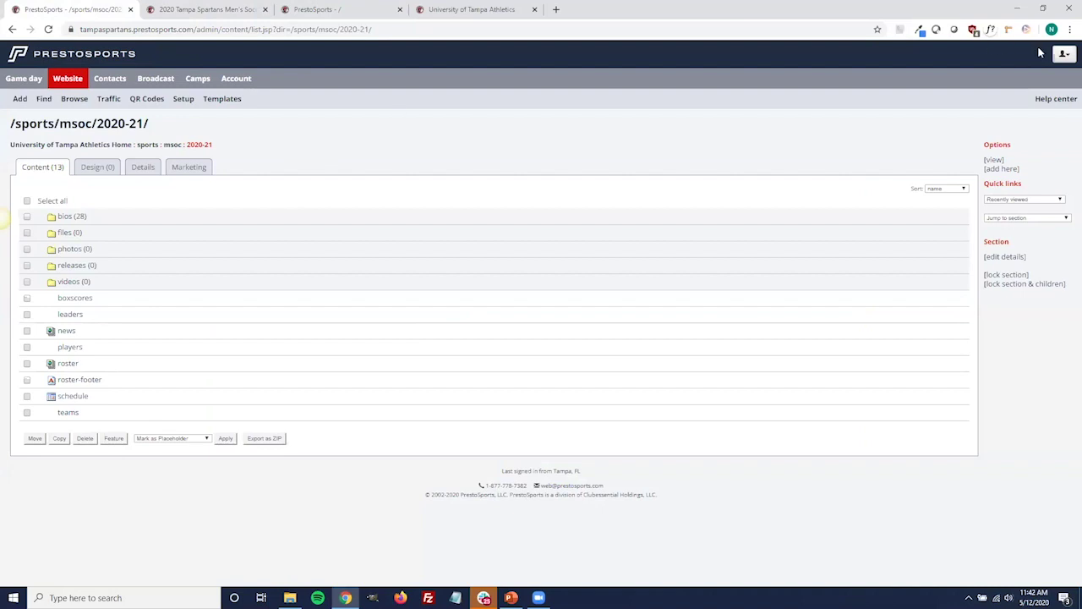
pyautogui.click(1063, 55)
# Sign out of the Tampa site admin and return to the sign-in page.
pyautogui.click(929, 125)
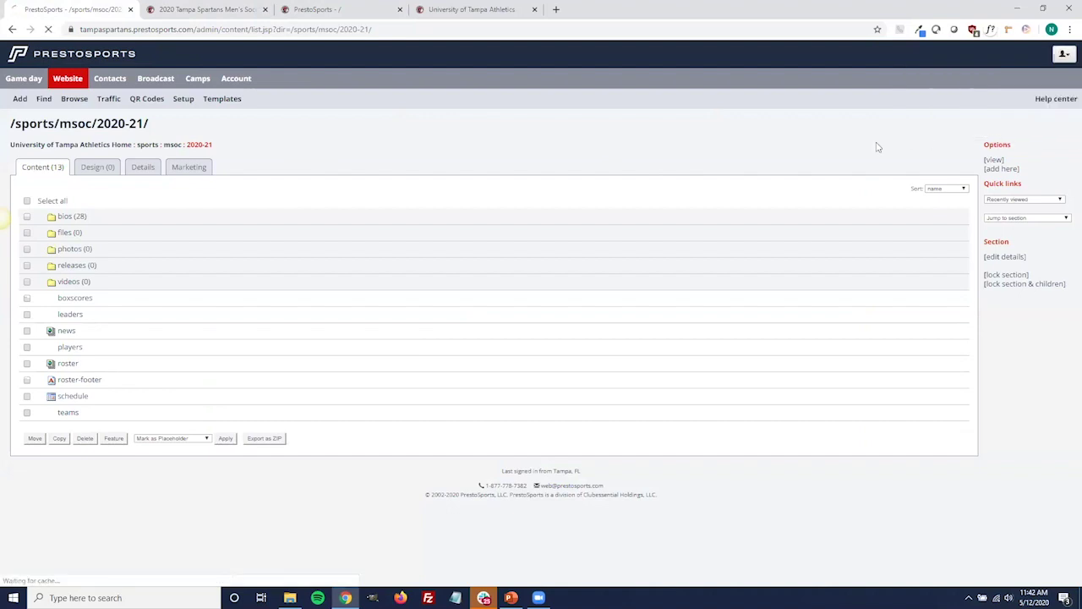
pyautogui.click(342, 260)
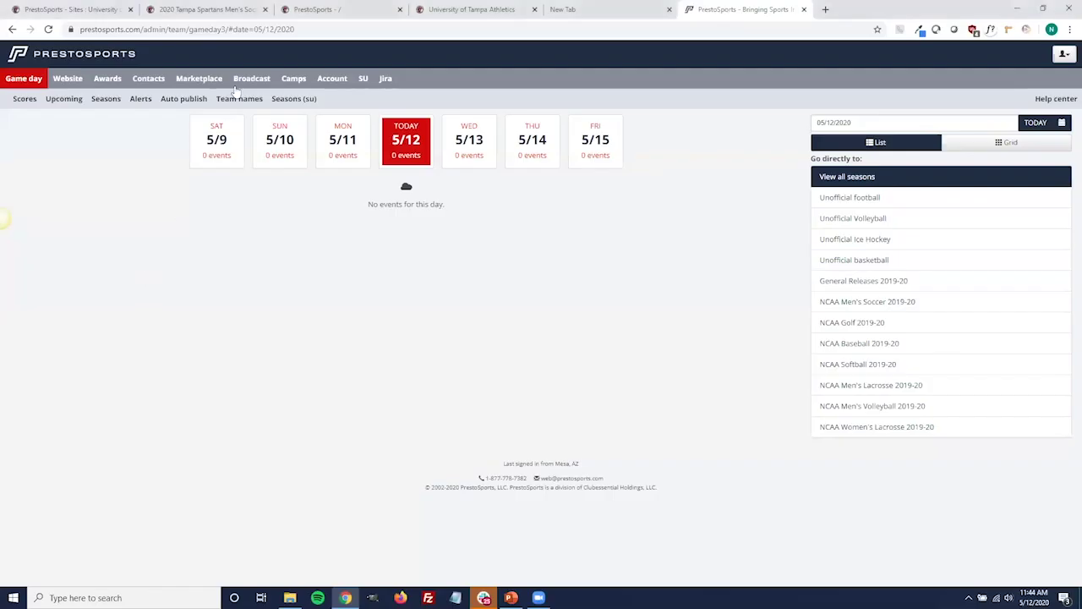
# Go to the Marketplace Orders page from the top navigation.
pyautogui.click(202, 79)
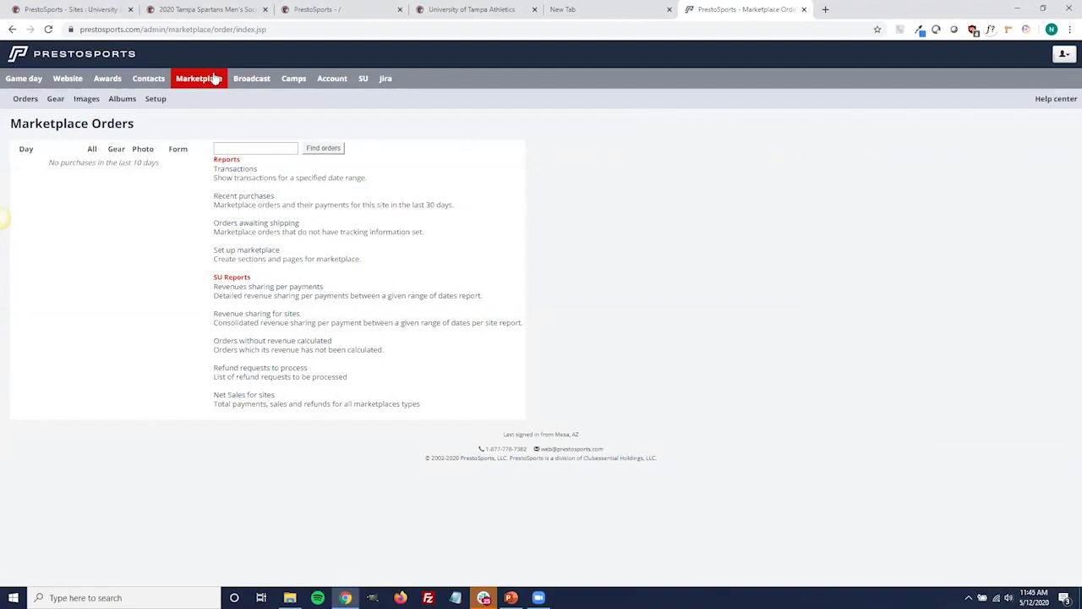
# Open the Transactions report and set its dates from 04/01/2020 to 04/30/2020.
pyautogui.click(233, 169)
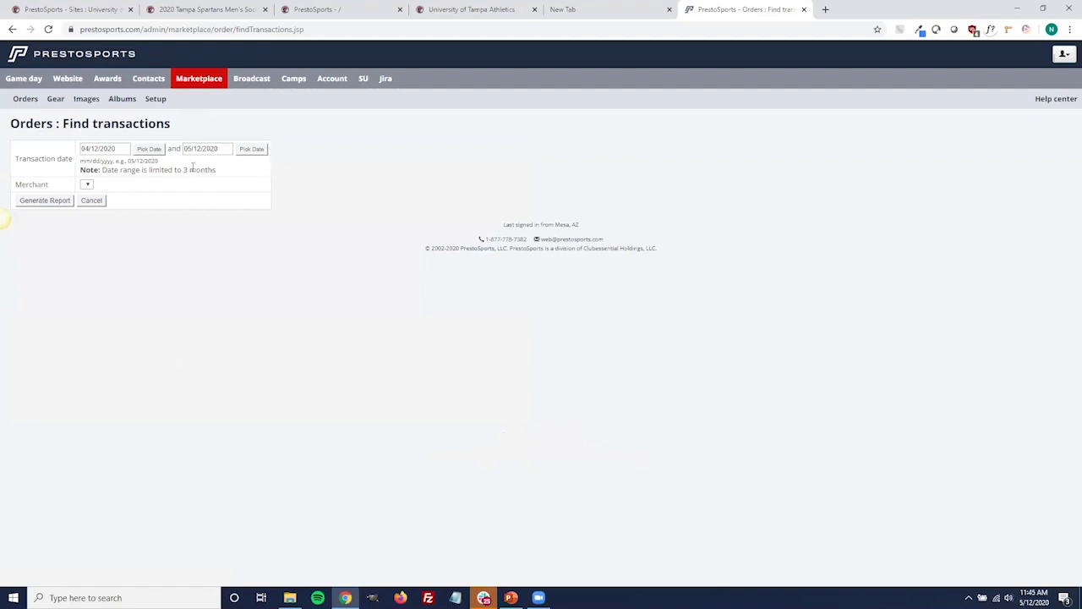
pyautogui.click(148, 150)
pyautogui.click(158, 199)
pyautogui.click(251, 149)
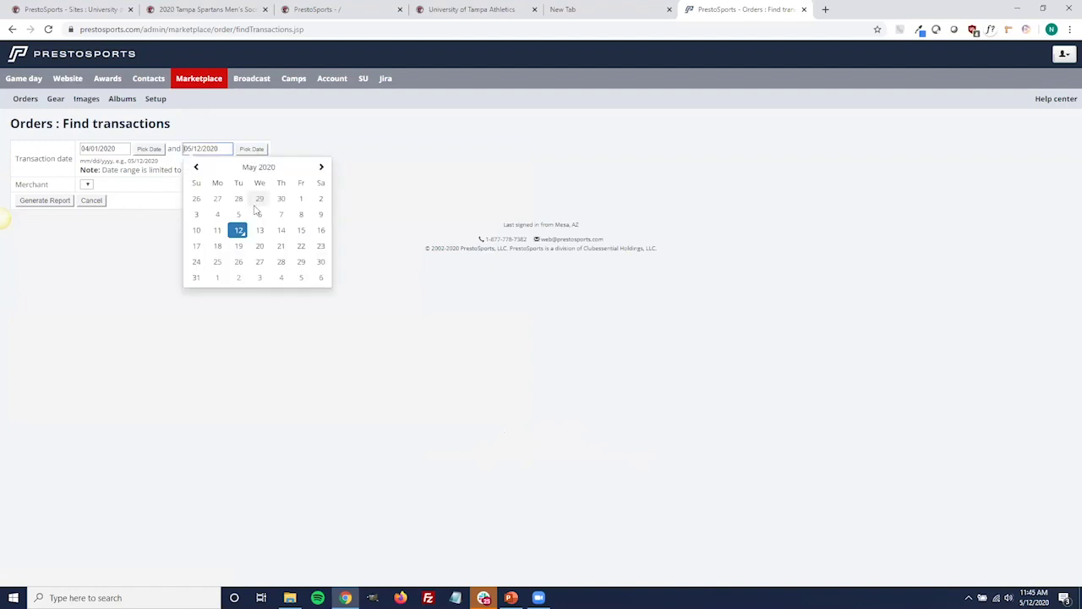
pyautogui.click(320, 261)
pyautogui.click(245, 150)
pyautogui.click(196, 166)
pyautogui.click(281, 264)
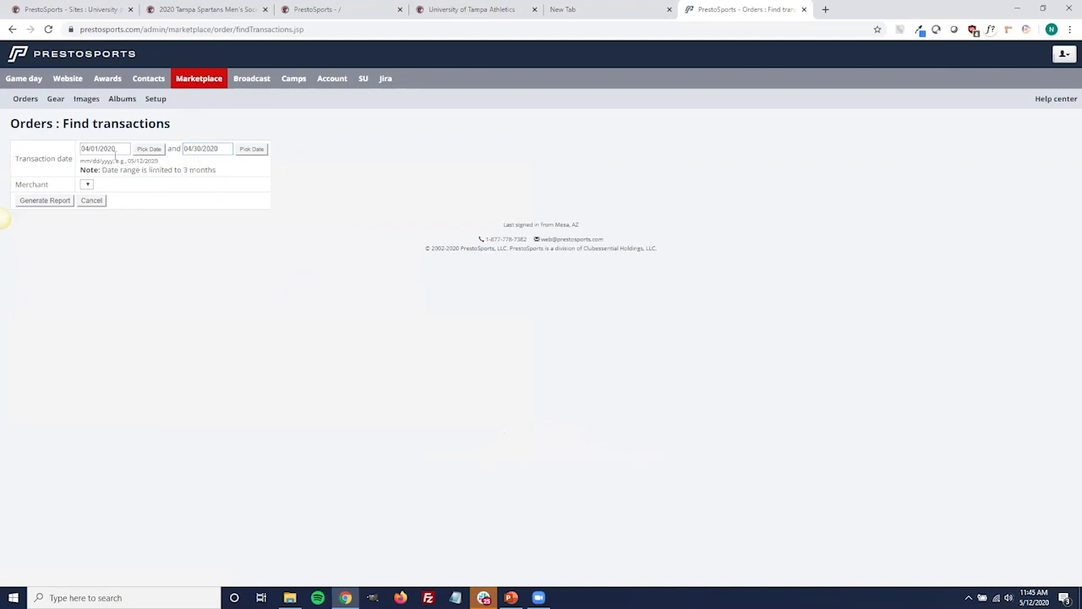